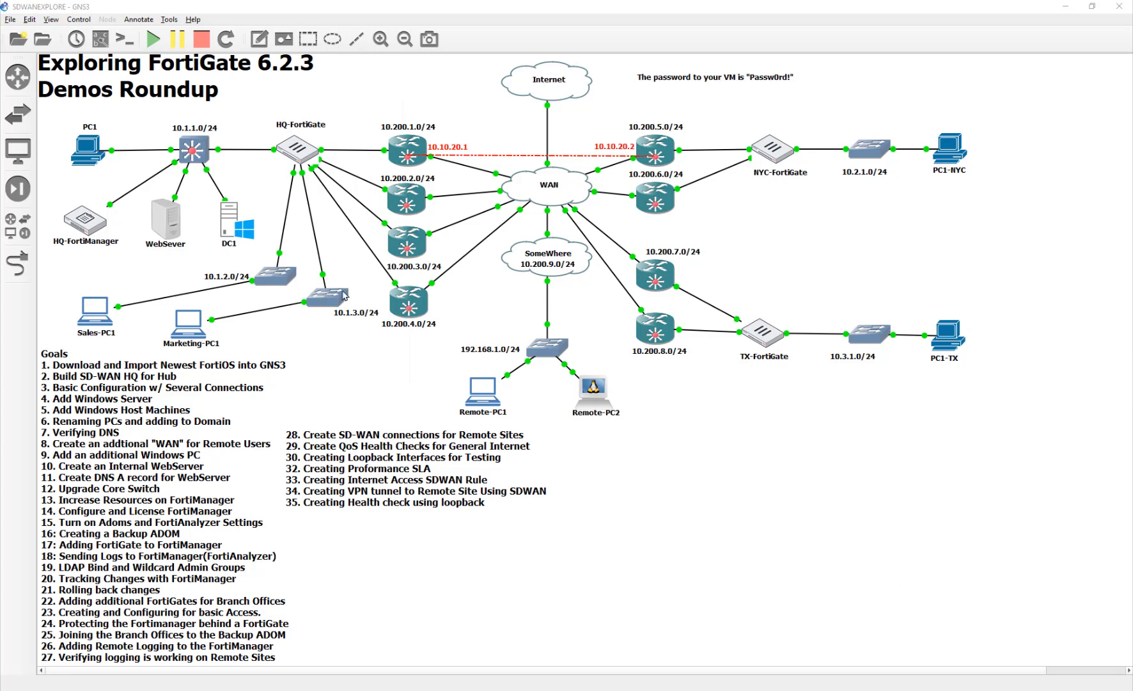
# - Open the DC1 server's console from the topology and unlock its Administrator session with the account password
pyautogui.click(245, 226)
pyautogui.doubleClick(245, 226)
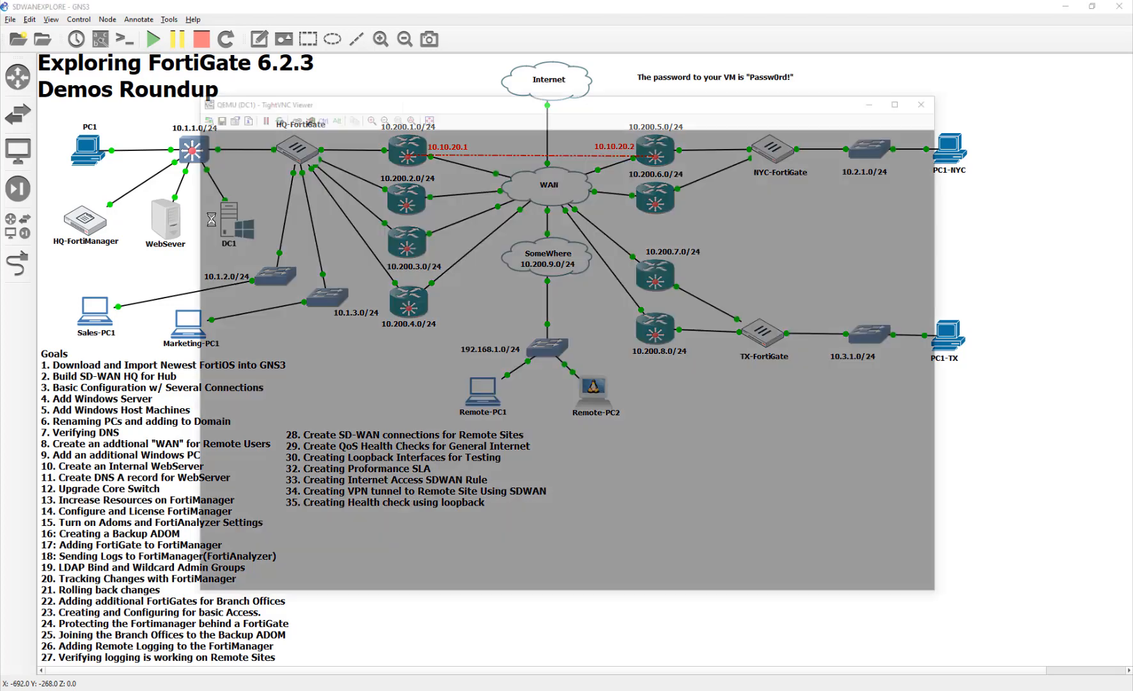
pyautogui.click(288, 114)
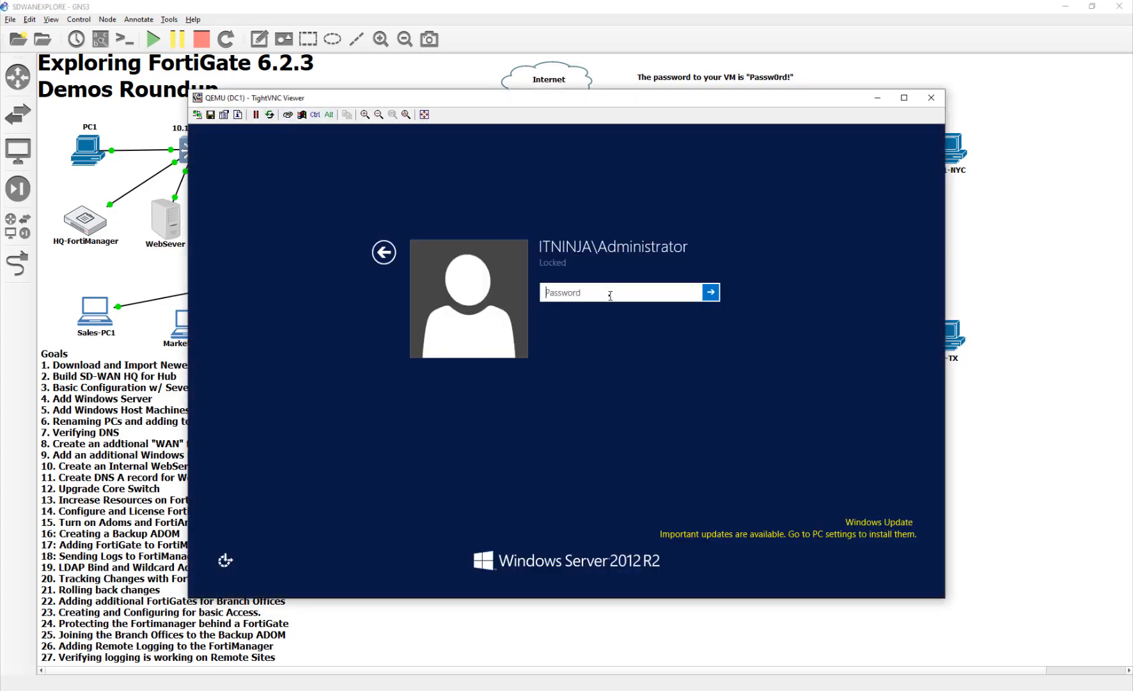
pyautogui.write('Passw0rd!')
pyautogui.press('Return')
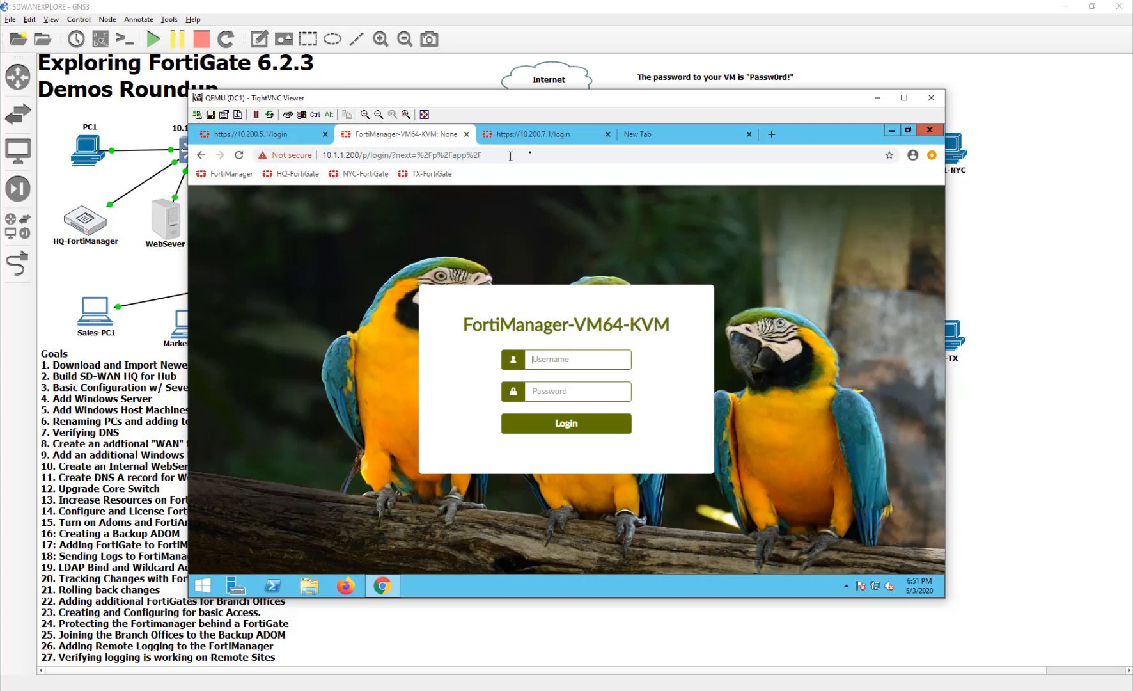
# - Close the 10.200.7.1 and 10.200.5.1 login tabs and load the HQ-FortiGate login page in the empty tab
pyautogui.click(608, 133)
pyautogui.click(325, 133)
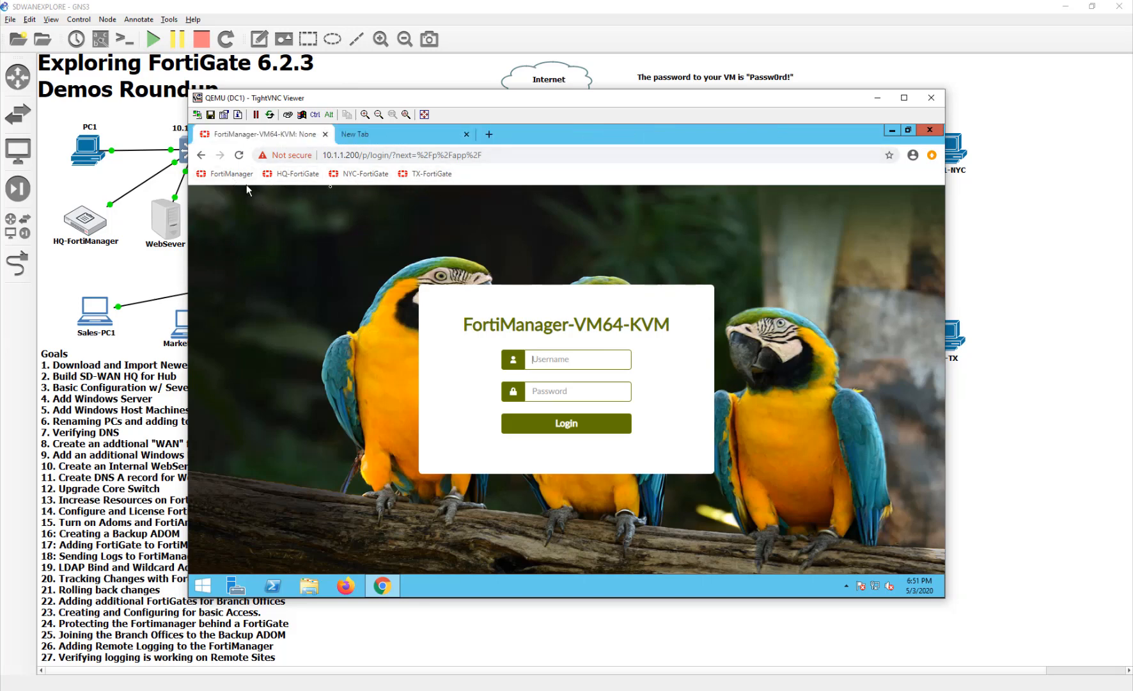
pyautogui.click(411, 135)
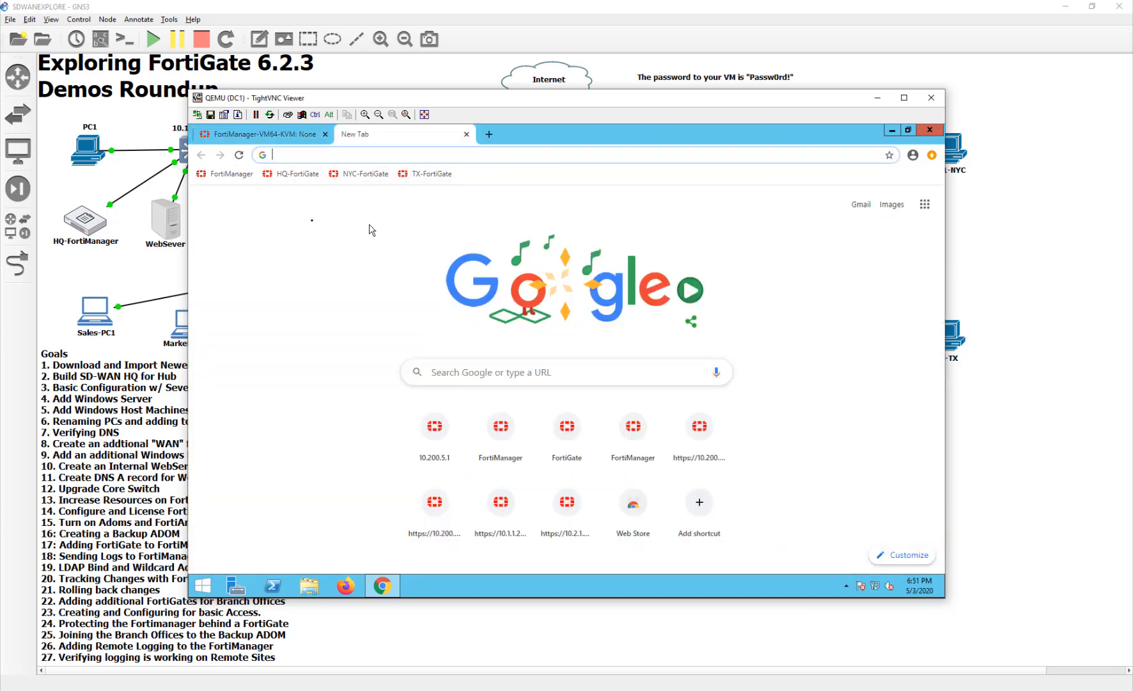
pyautogui.click(294, 173)
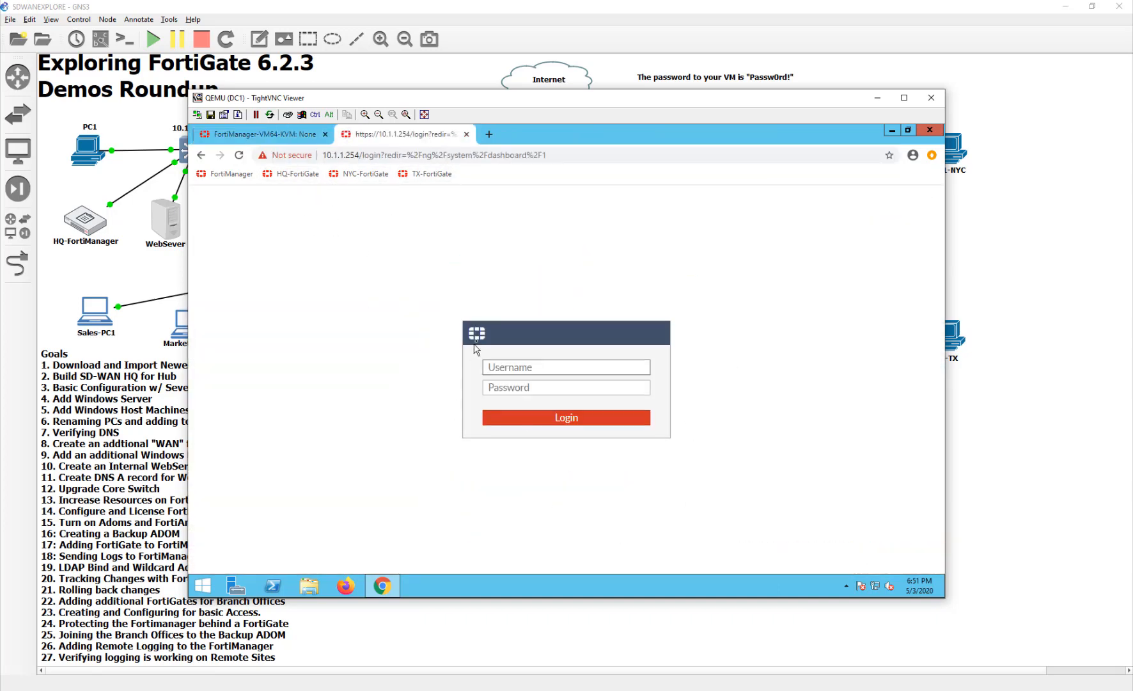
# - Log in to HQ-FortiGate as admin, entering the account password
pyautogui.click(515, 368)
pyautogui.write('admin')
pyautogui.press('Tab')
pyautogui.write('password')
pyautogui.press('Return')
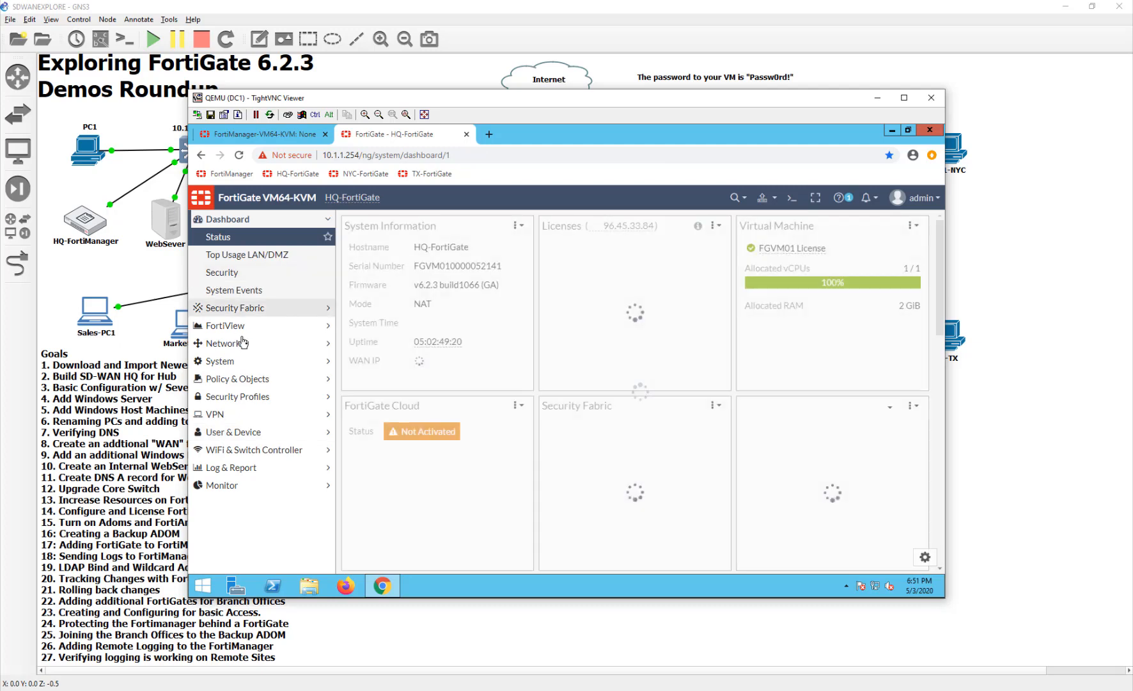
# - Review the SD-WAN members and usage, then start a new SD-WAN member with a new IPsec VPN as its interface
pyautogui.click(248, 344)
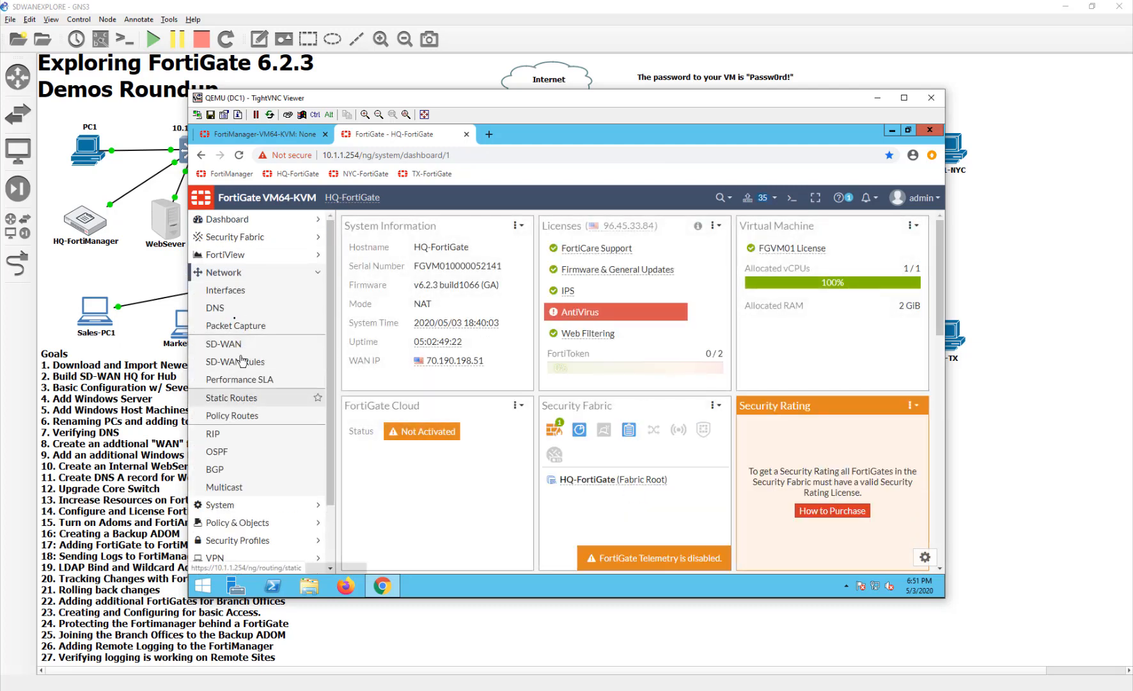
pyautogui.click(249, 344)
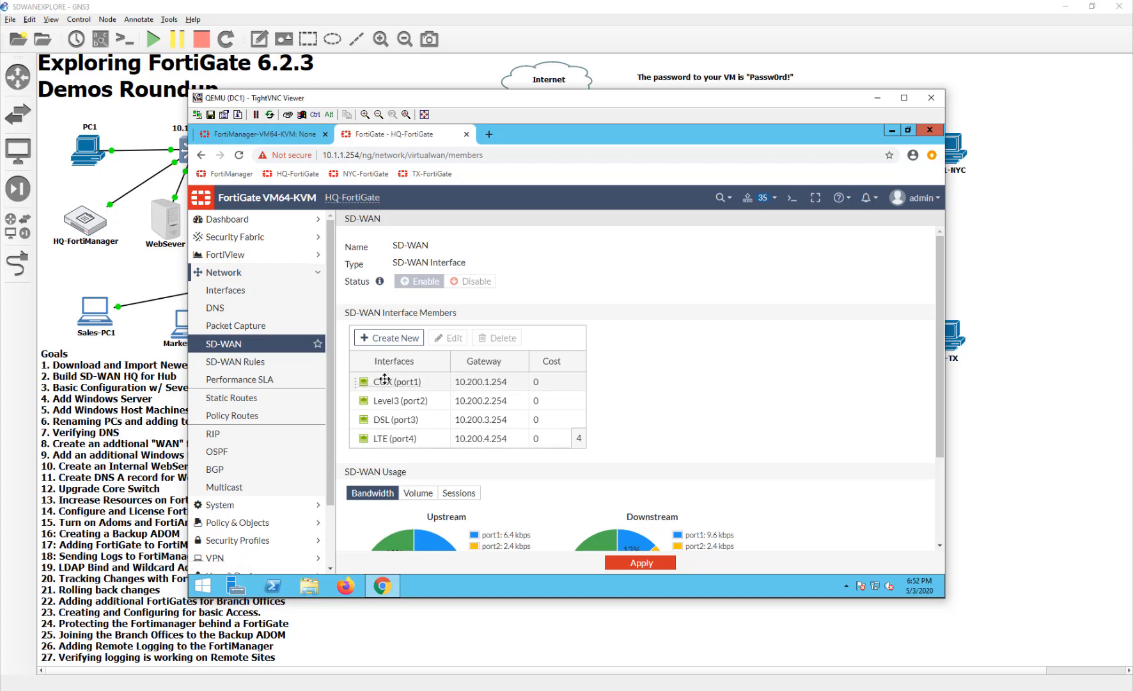
pyautogui.scroll(-2, 521, 486)
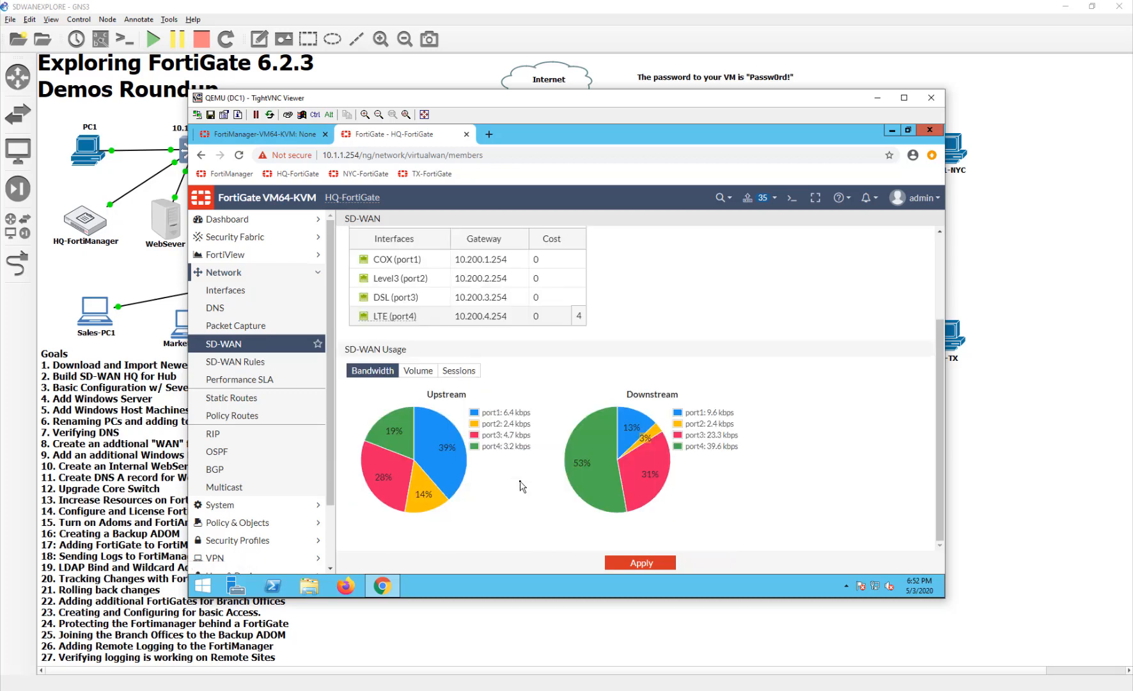
pyautogui.scroll(2, 528, 487)
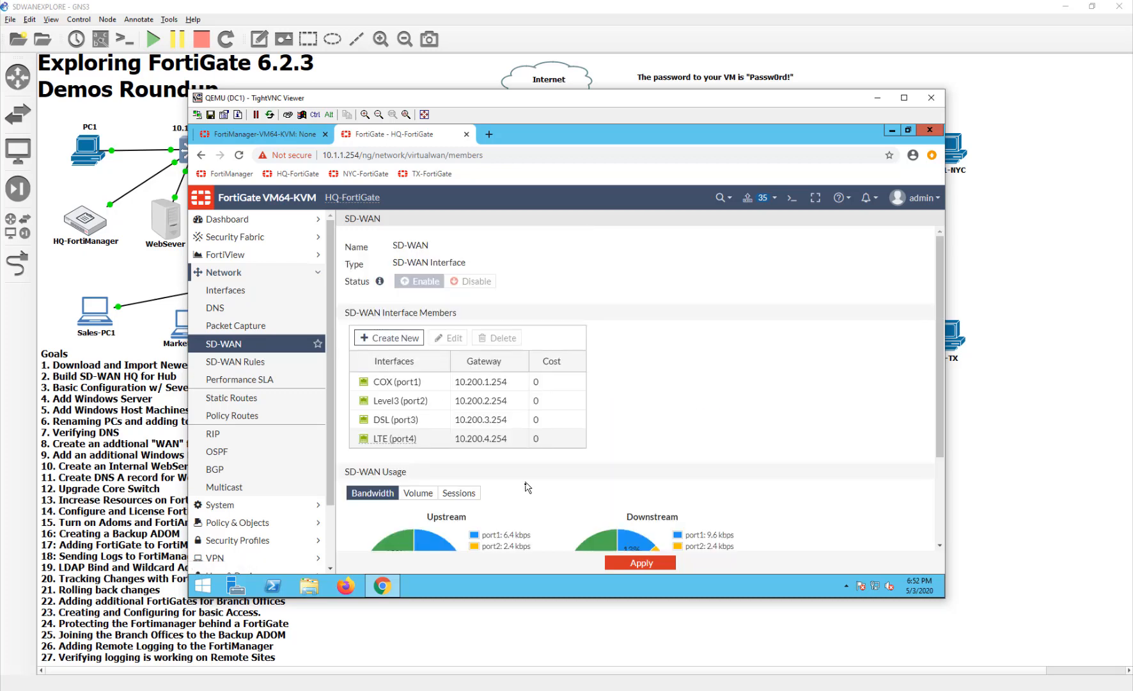
pyautogui.click(397, 344)
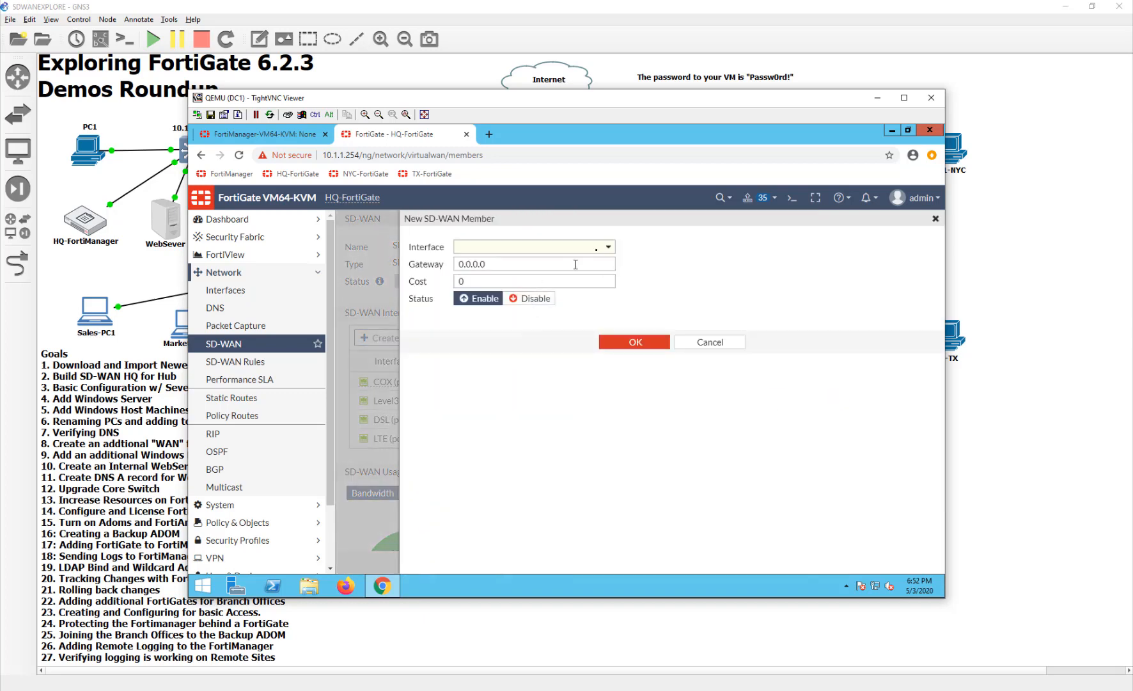
pyautogui.click(601, 251)
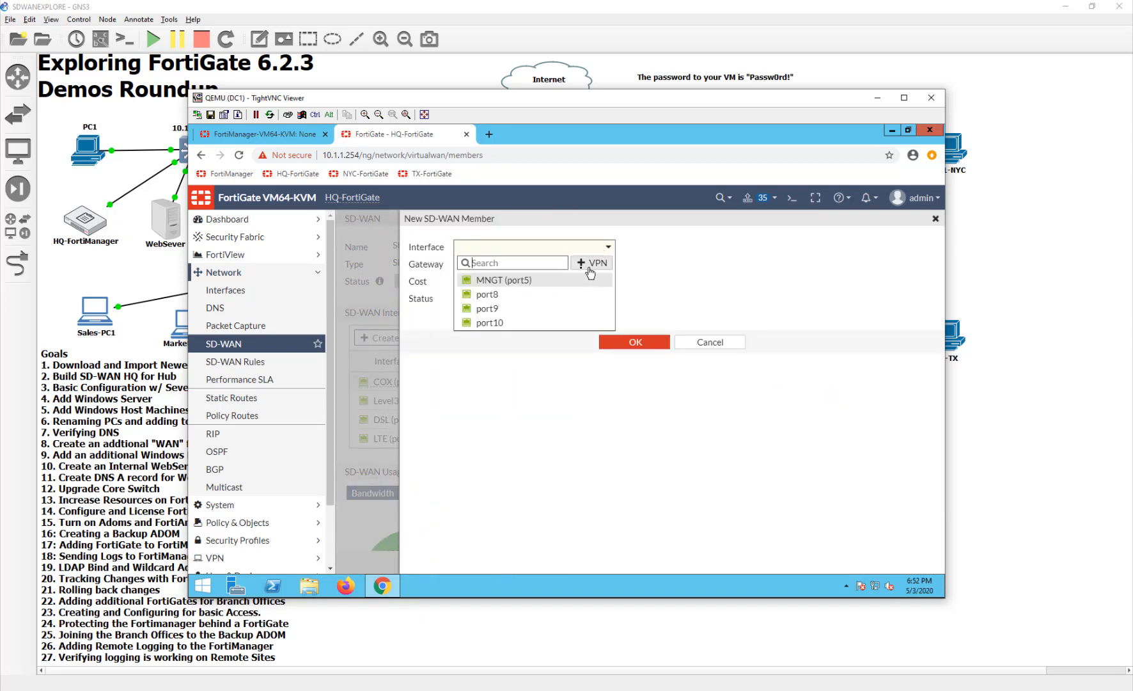
pyautogui.click(601, 264)
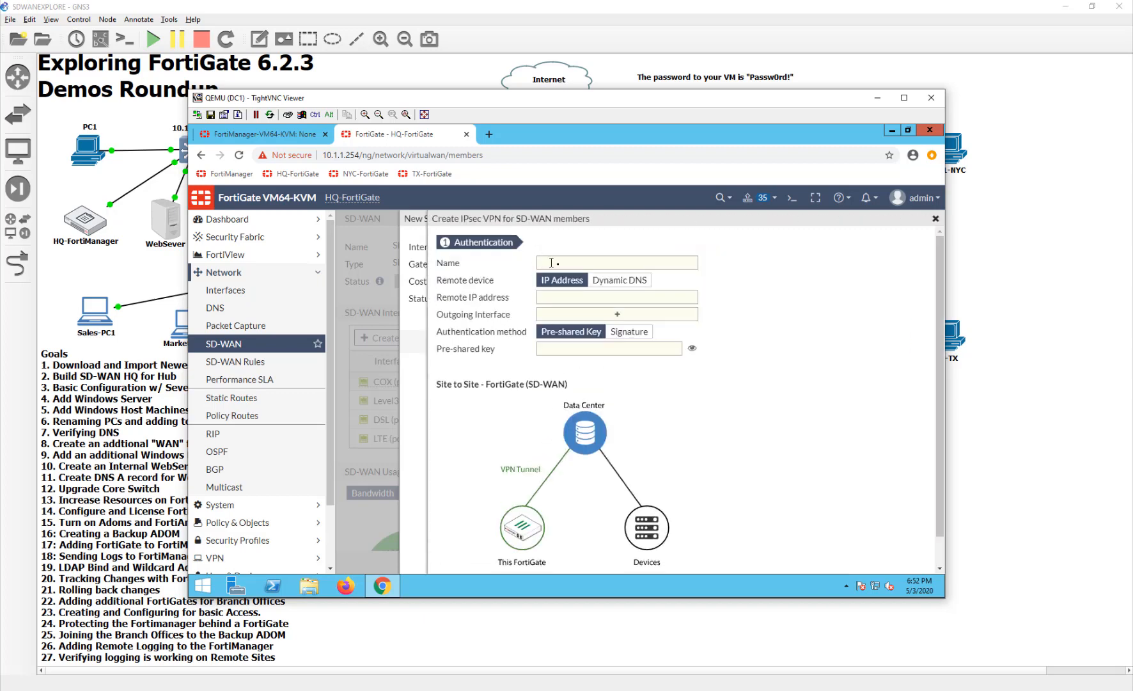
# - Name the IPsec VPN toNYC and set its remote IP address to 10.200.5.1
pyautogui.click(559, 263)
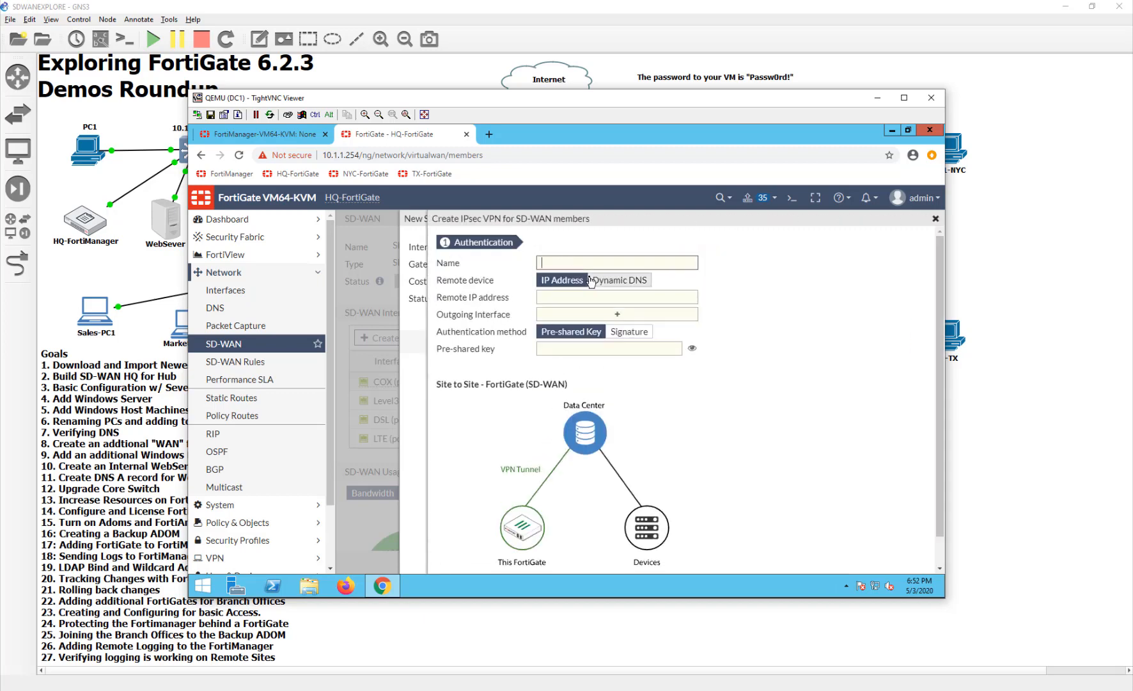
pyautogui.write('toNYC')
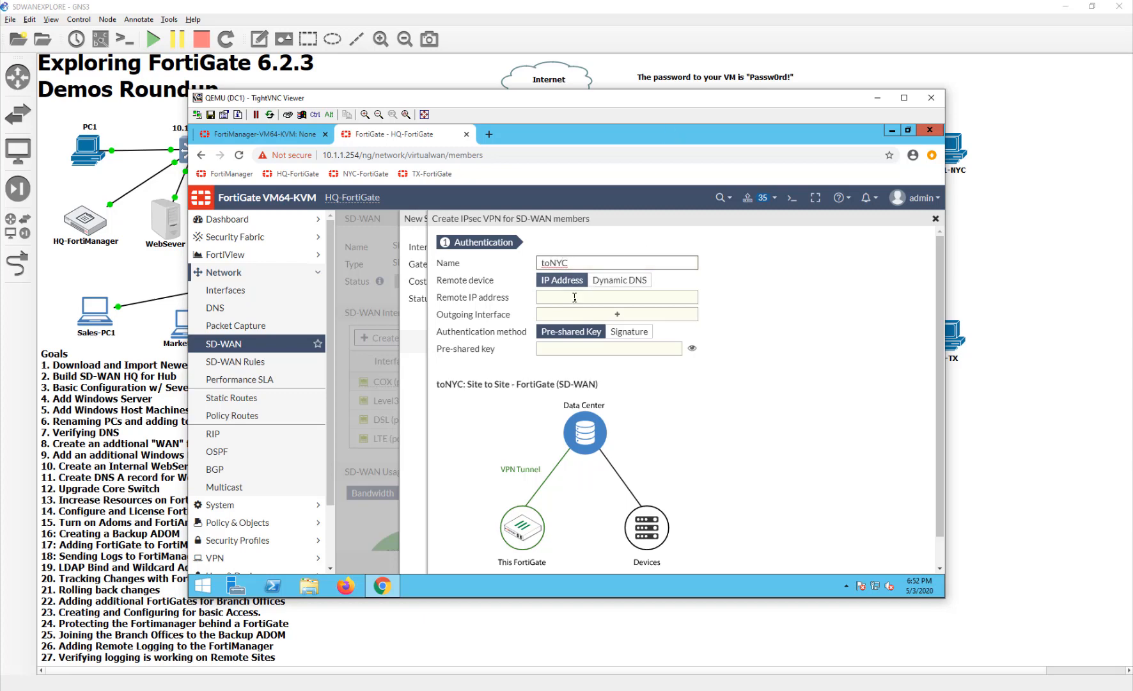
pyautogui.click(582, 298)
pyautogui.write('10')
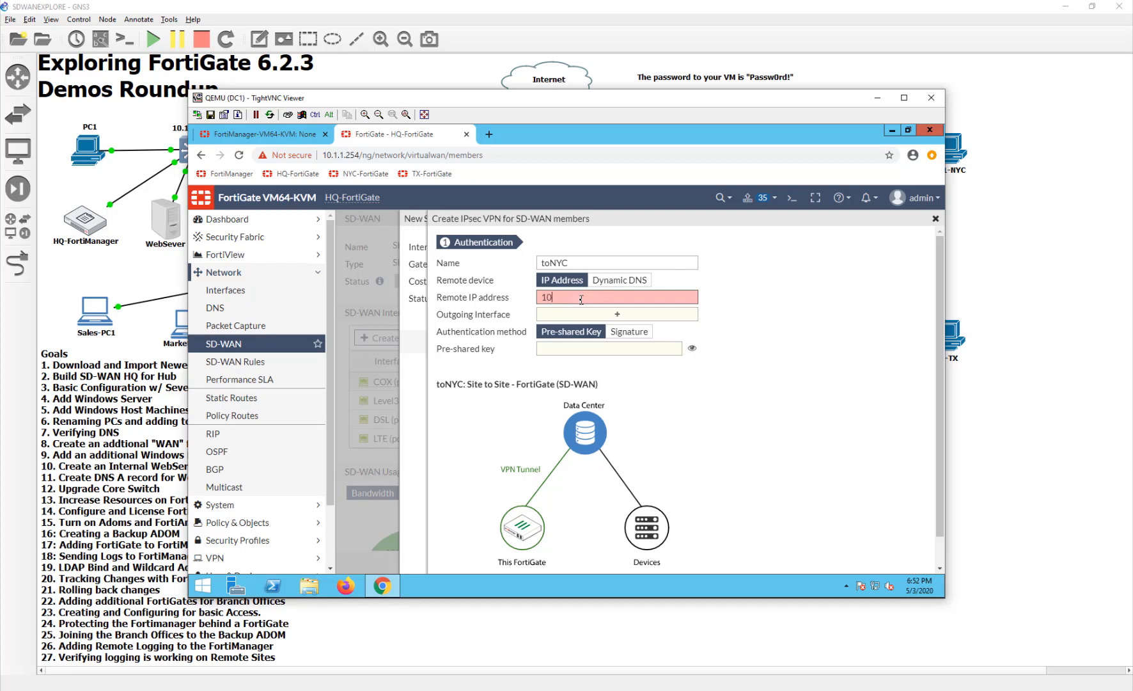
pyautogui.write('.200.5.1')
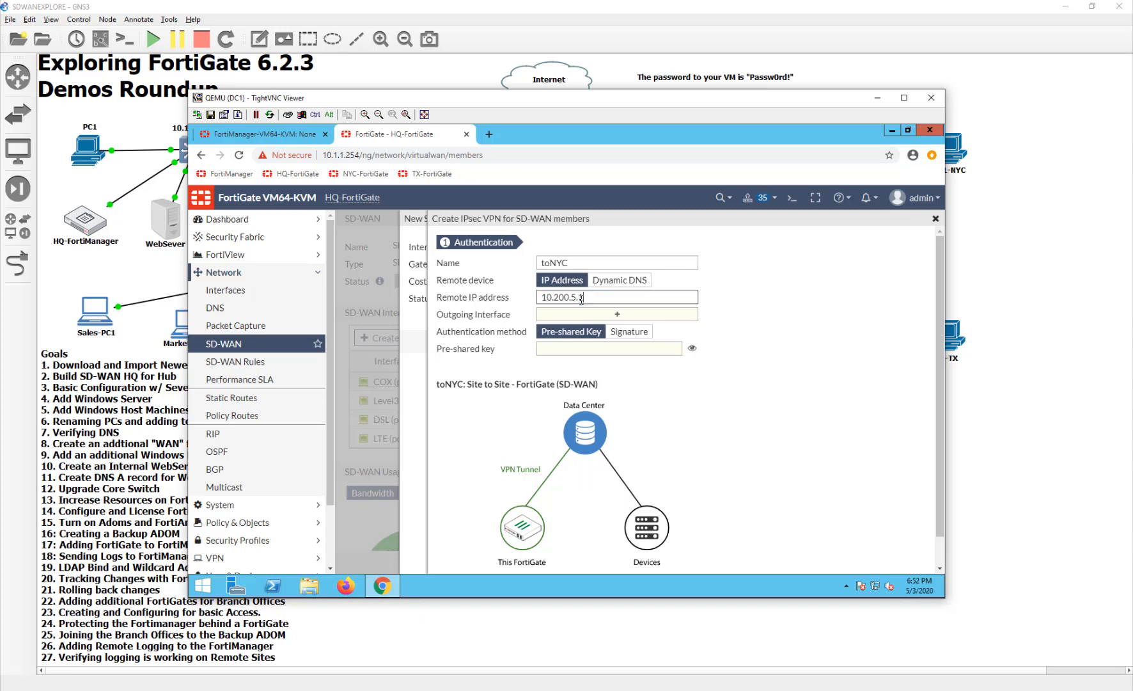
# - Set the VPN's outgoing interface to COX (port1) and enter the pre-shared key
pyautogui.moveTo(672, 103); pyautogui.dragTo(694, 224)
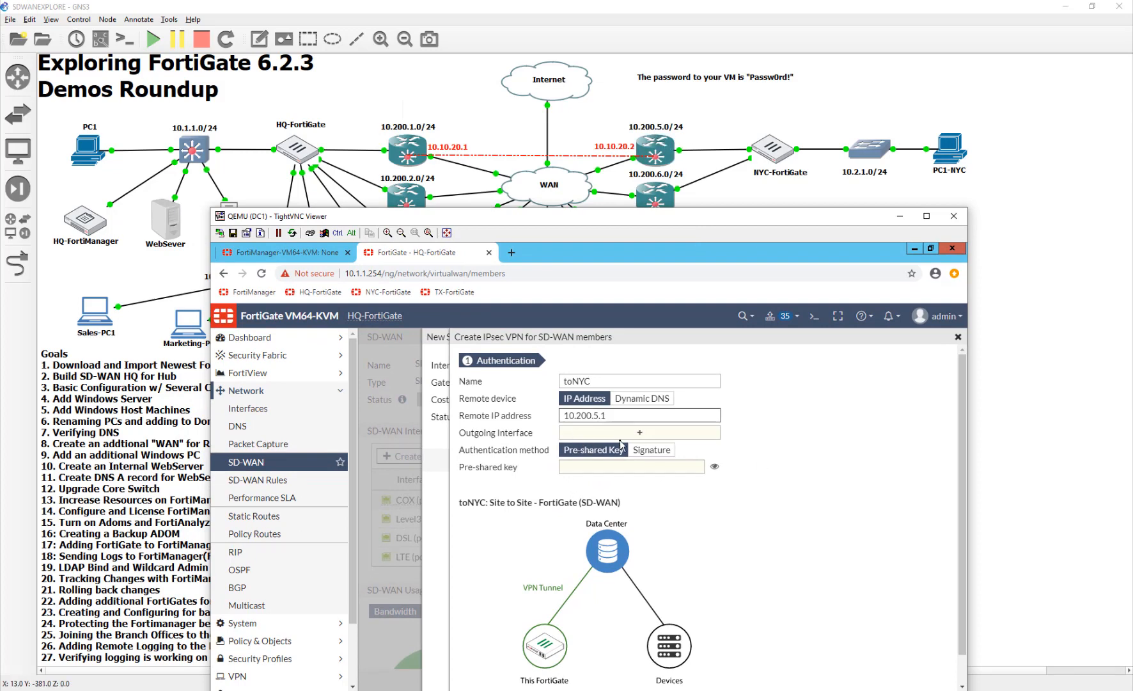
pyautogui.click(592, 439)
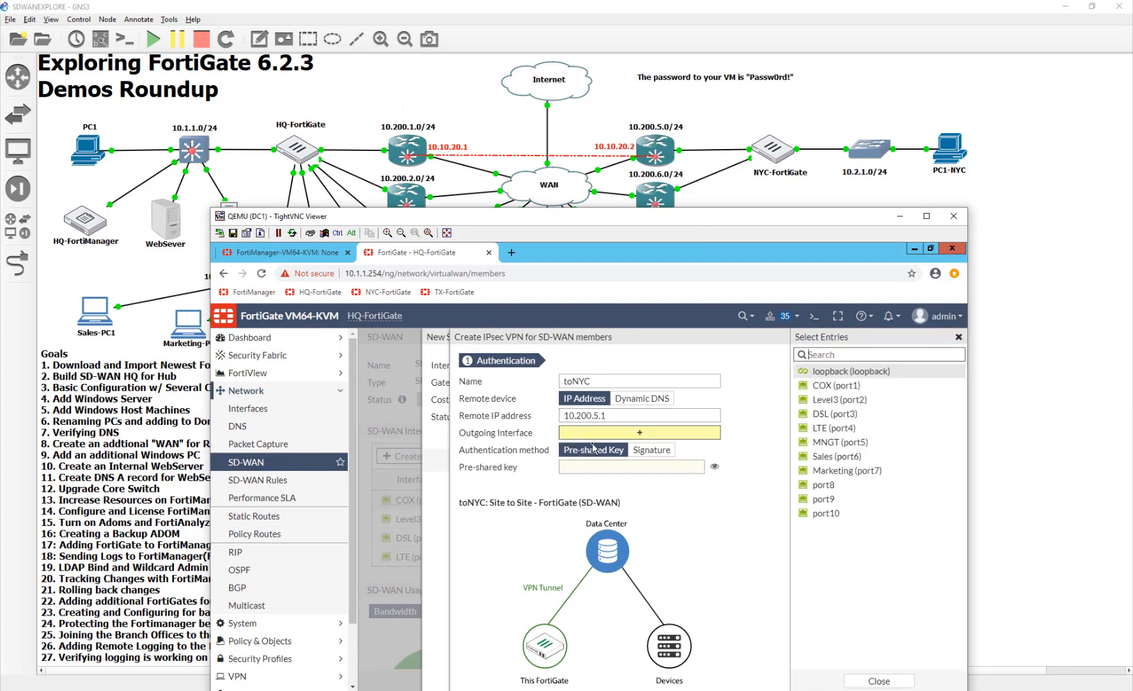
pyautogui.moveTo(835, 377)
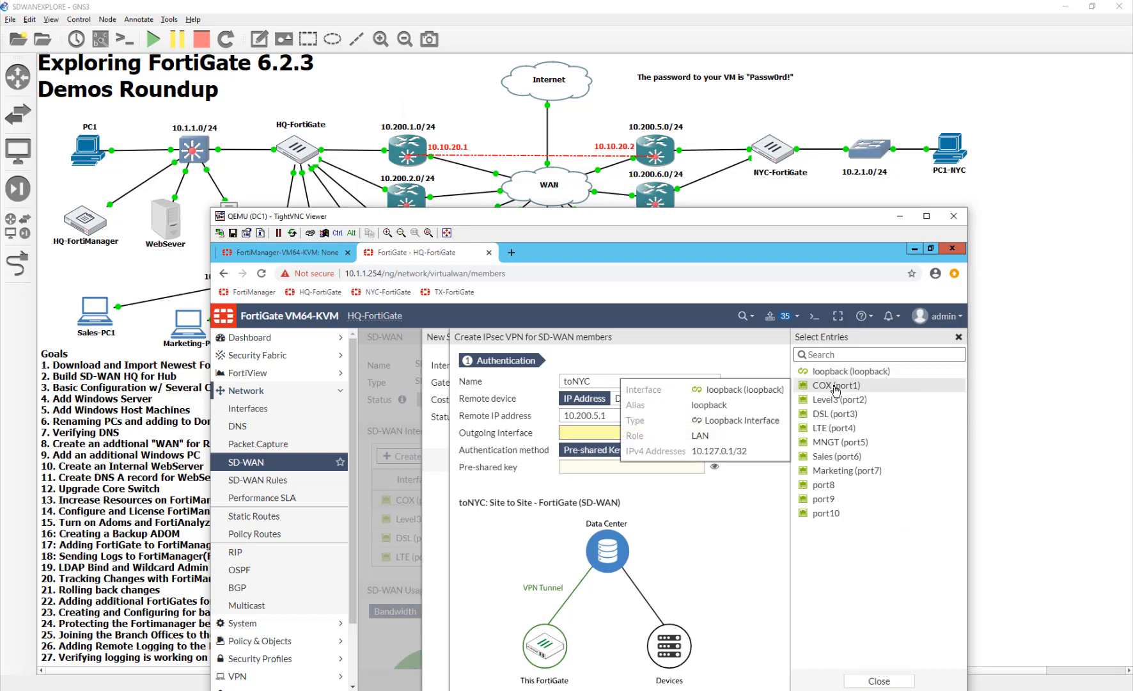
pyautogui.moveTo(835, 434)
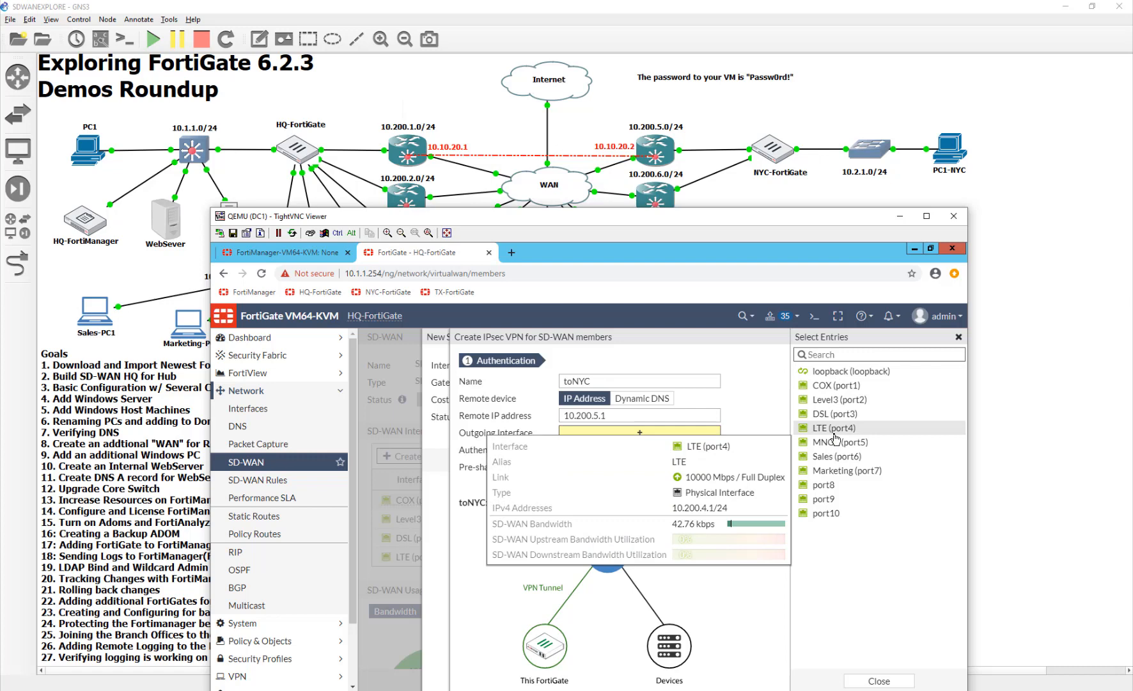
pyautogui.click(835, 385)
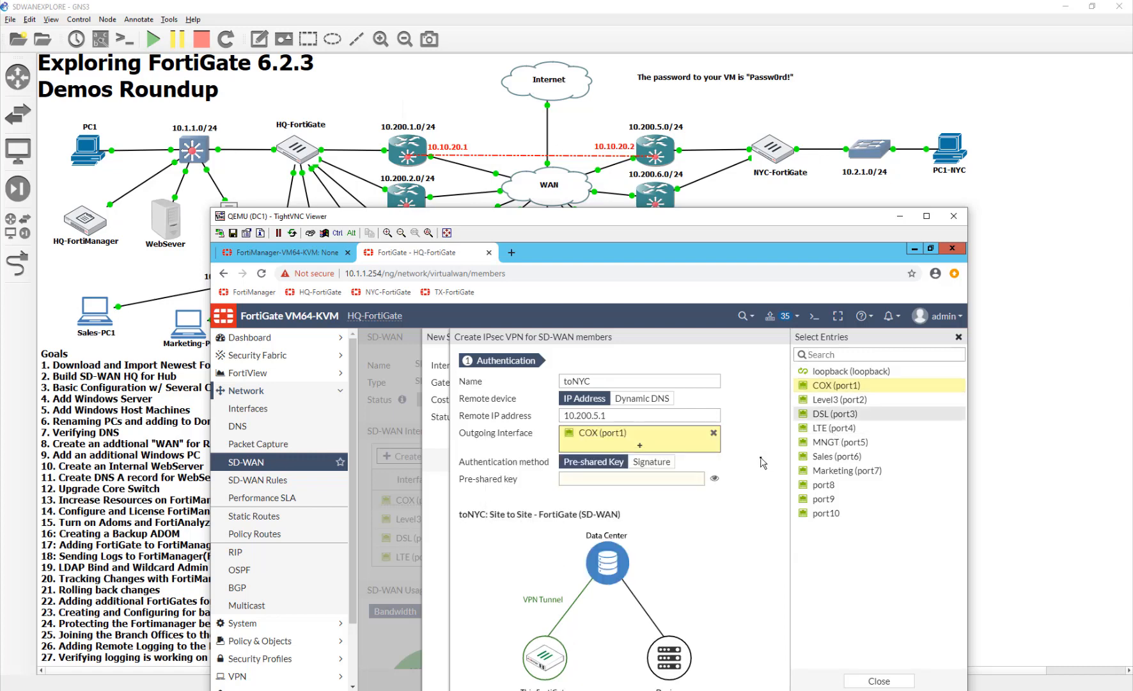
pyautogui.moveTo(661, 442)
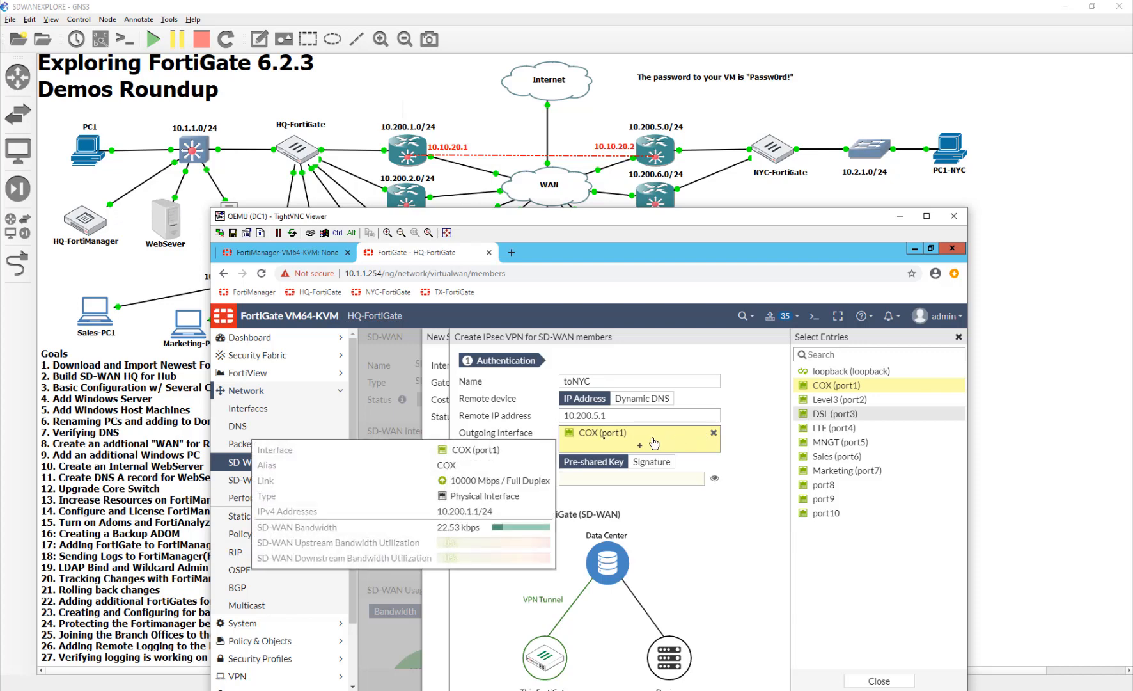
pyautogui.click(656, 481)
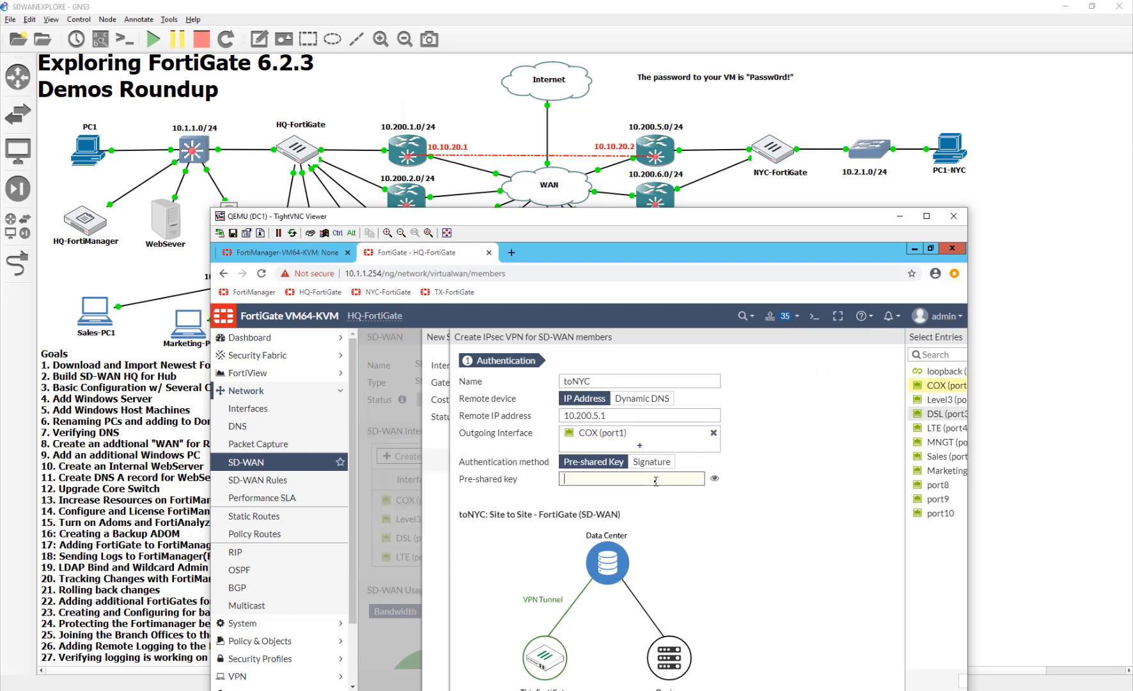
pyautogui.write('•••••••')
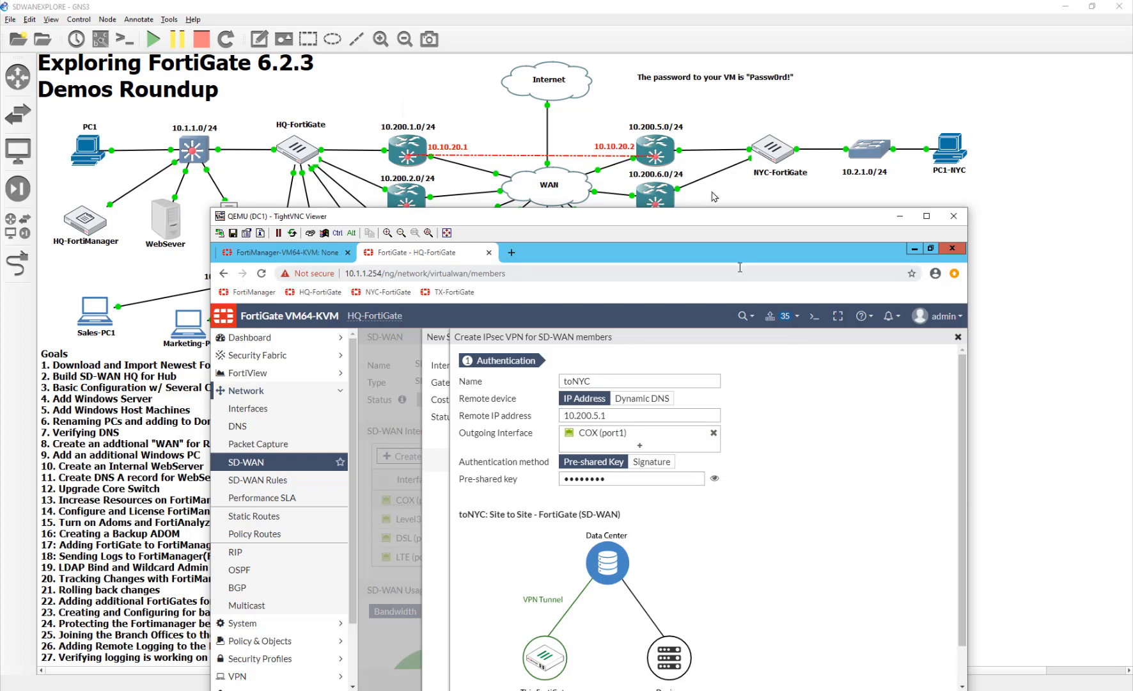
# - Create the toNYC VPN, close its summary, and cancel the new SD-WAN member form after choosing toNYC as its interface
pyautogui.moveTo(708, 214); pyautogui.dragTo(673, 82)
pyautogui.scroll(-2, 814, 469)
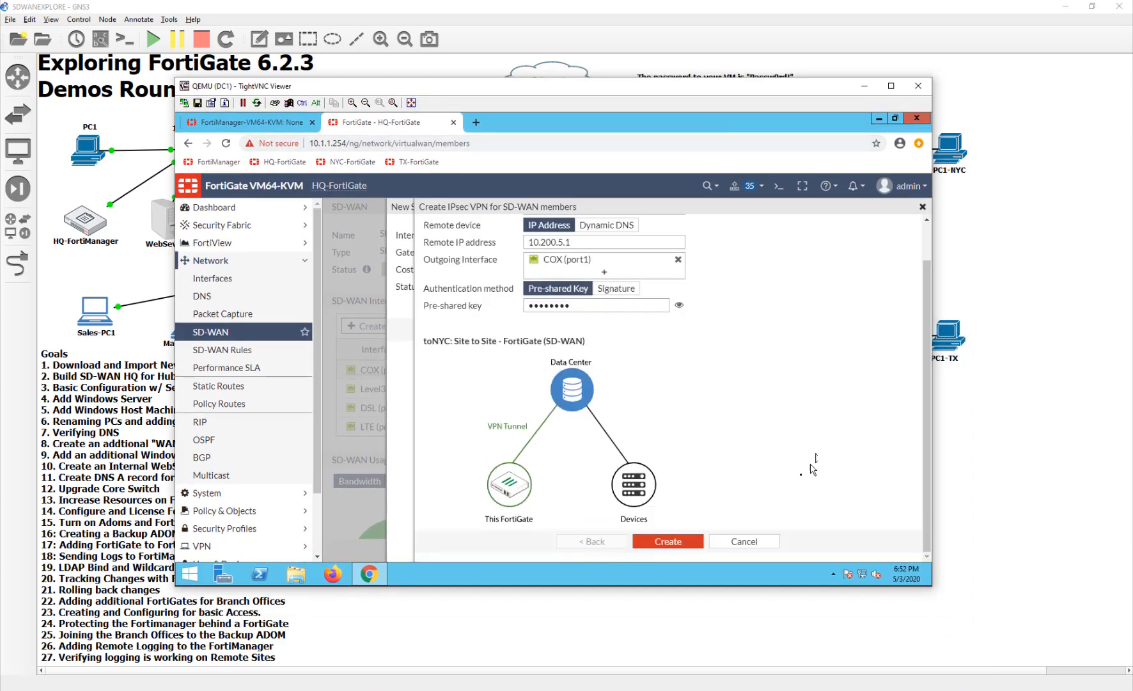
pyautogui.click(703, 541)
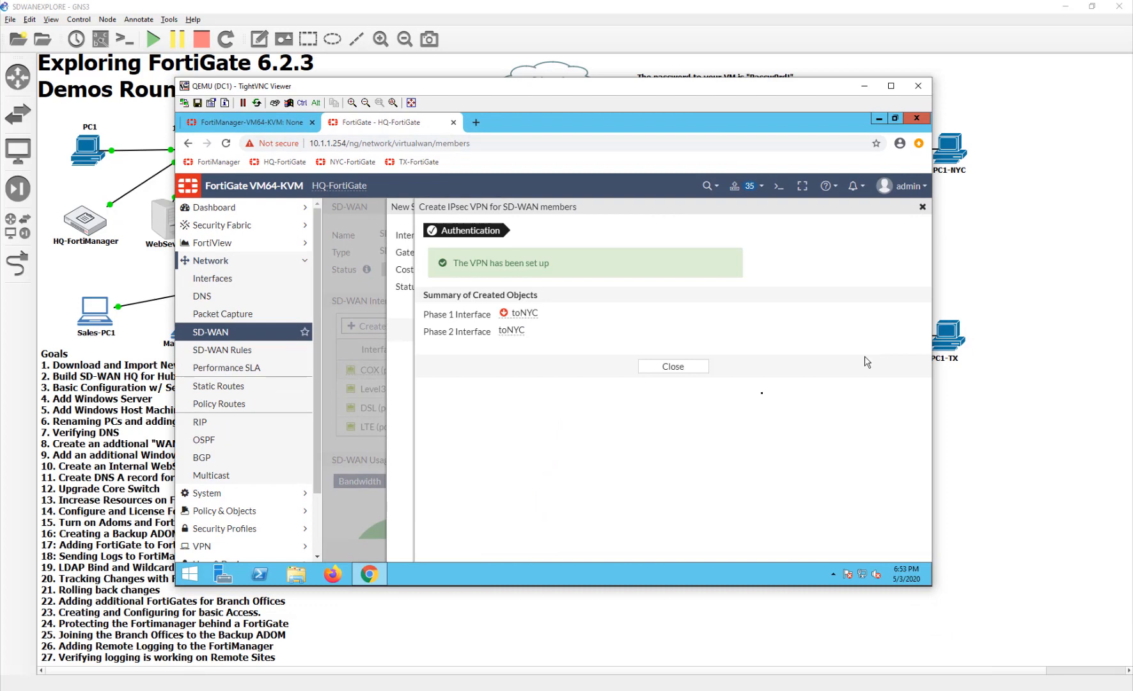
pyautogui.click(710, 368)
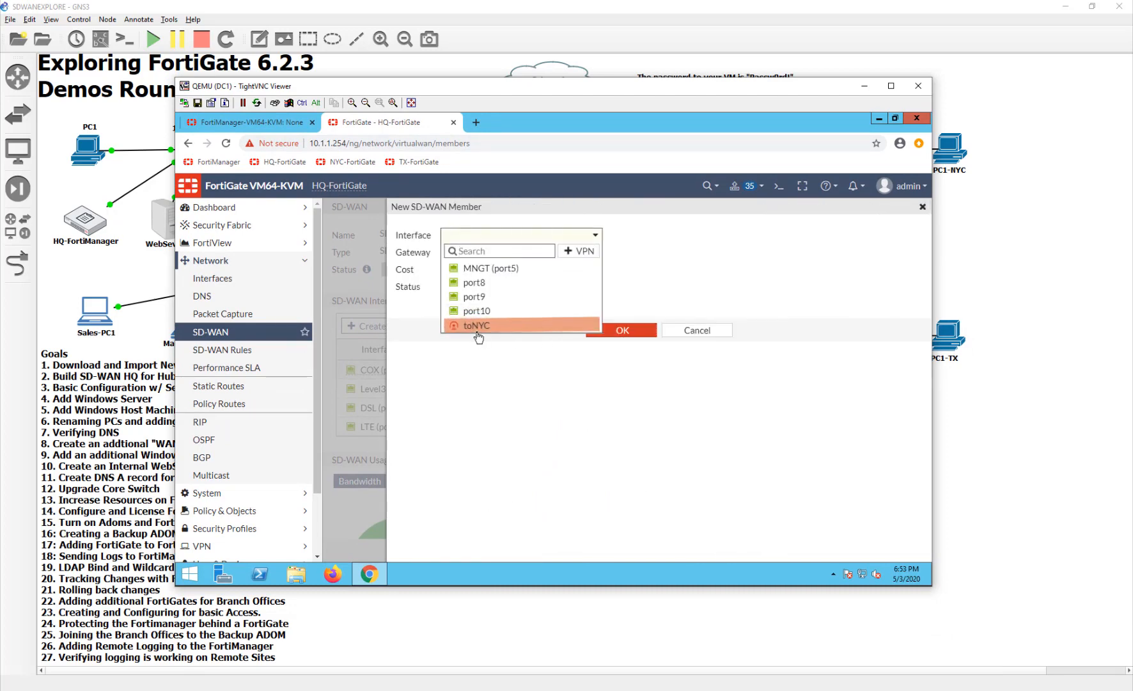
pyautogui.click(476, 324)
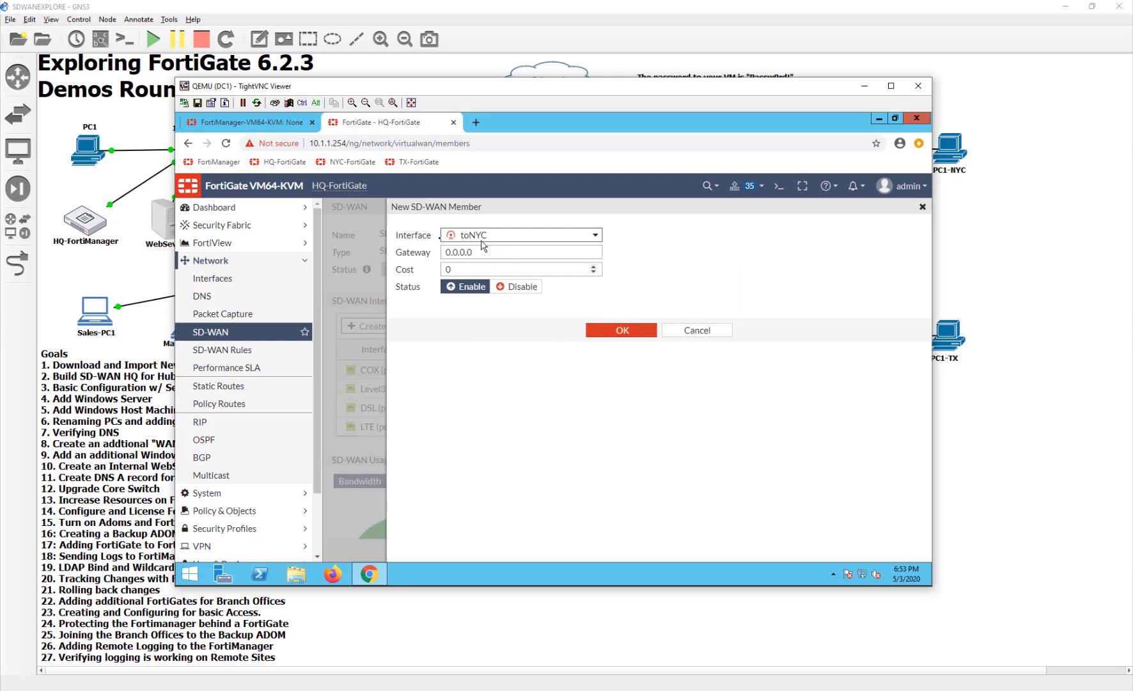
pyautogui.click(704, 332)
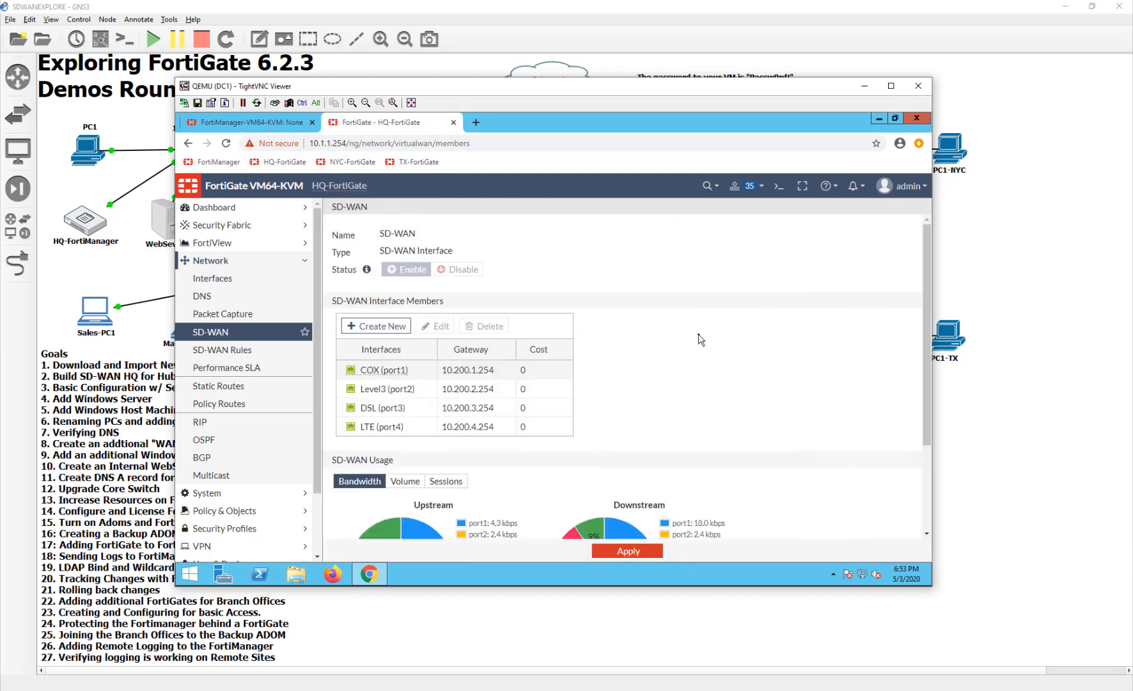
# - Open the toNYC tunnel interface, nested under COX (port1) in the SD-WAN interface group, for editing
pyautogui.click(243, 279)
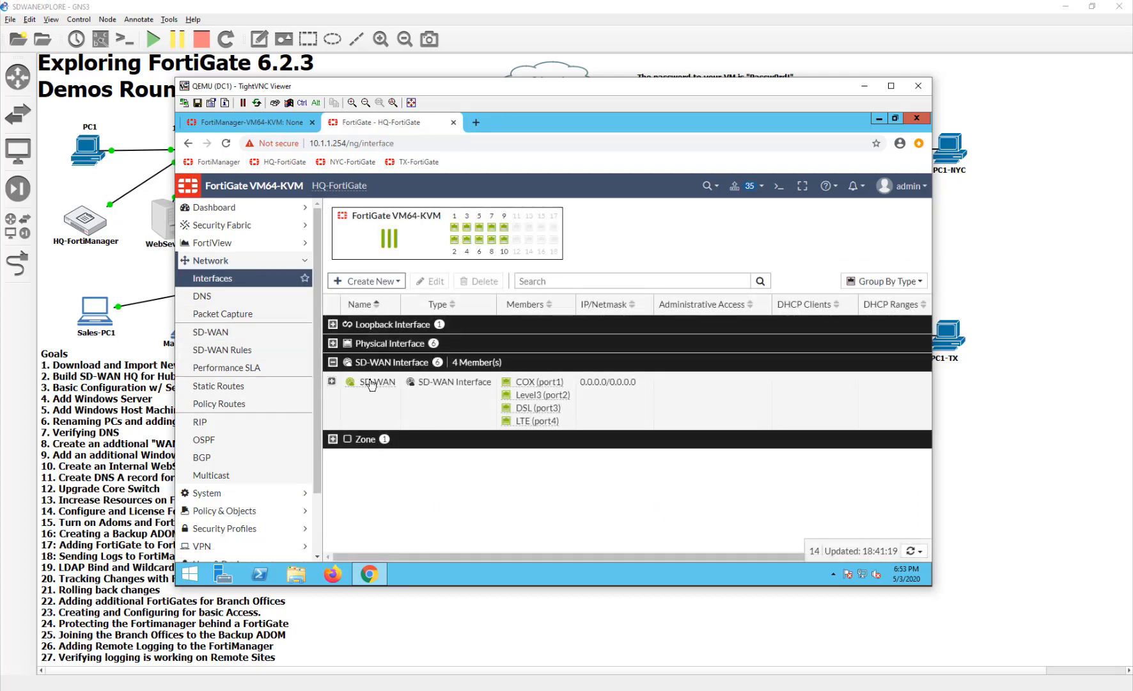
pyautogui.click(334, 387)
pyautogui.click(333, 384)
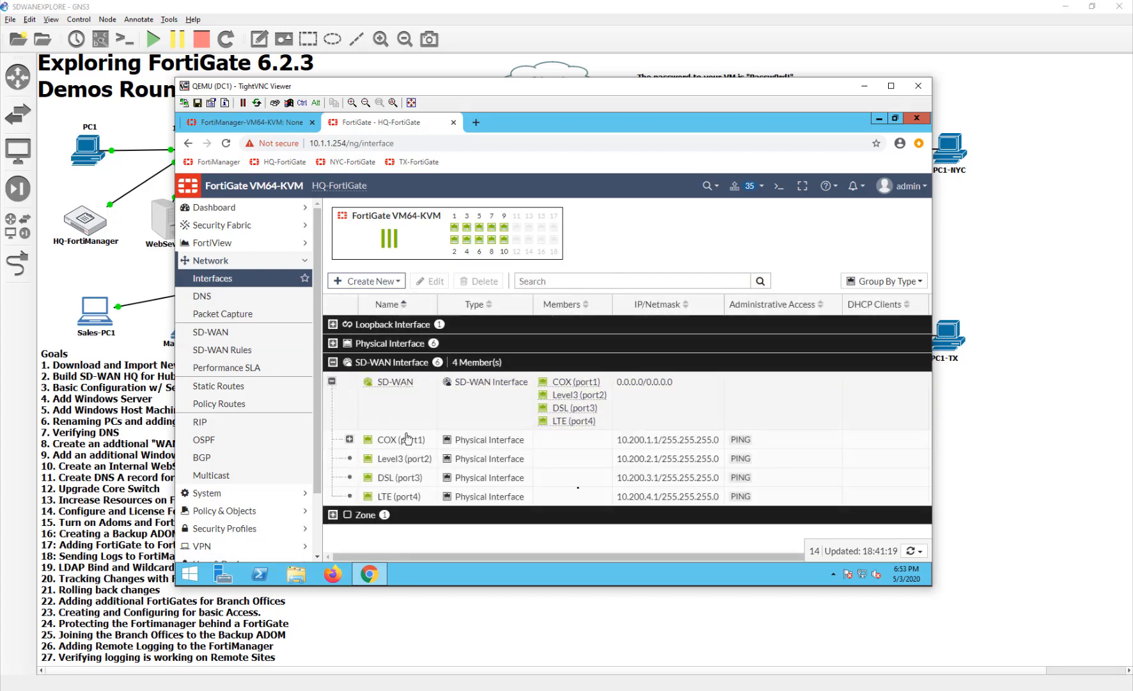
pyautogui.click(350, 440)
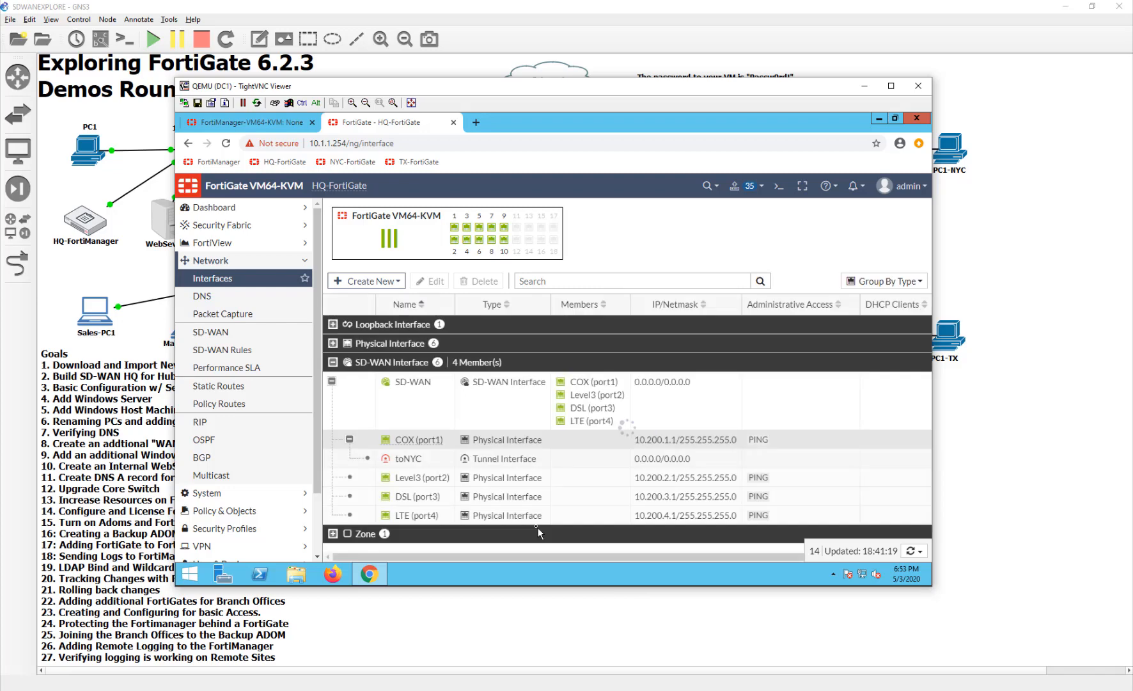
pyautogui.click(437, 460)
pyautogui.doubleClick(437, 459)
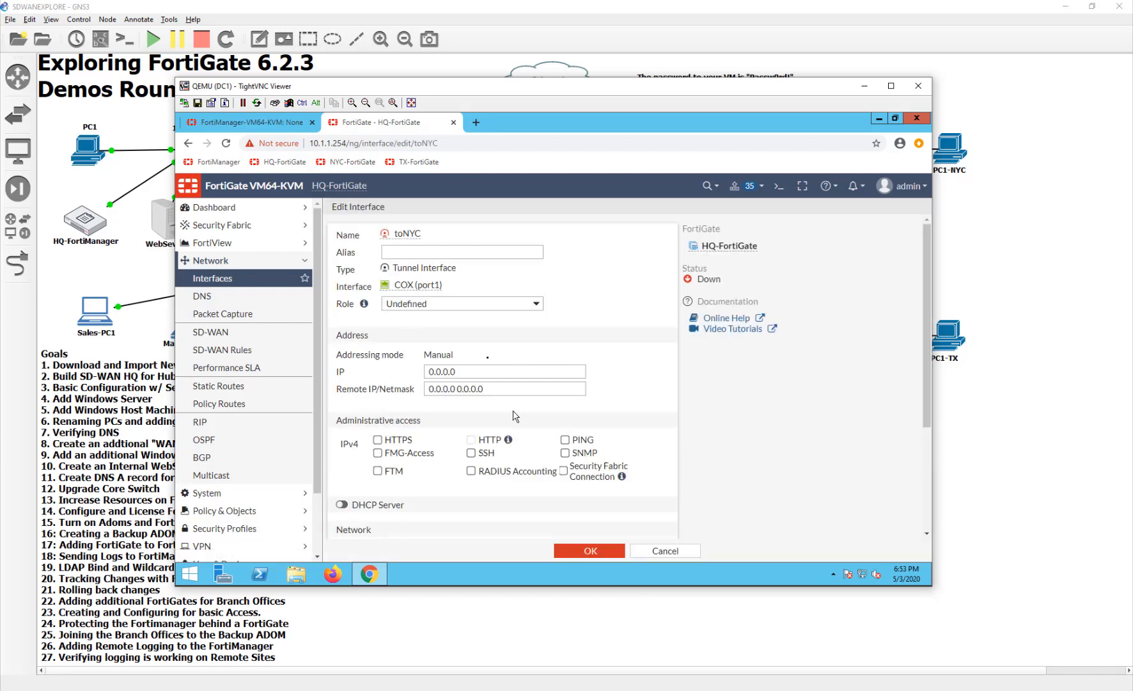
# - Allow PING administrative access on the toNYC tunnel interface and set its IP address to 10.10.20.1
pyautogui.click(565, 440)
pyautogui.moveTo(503, 373); pyautogui.dragTo(384, 364)
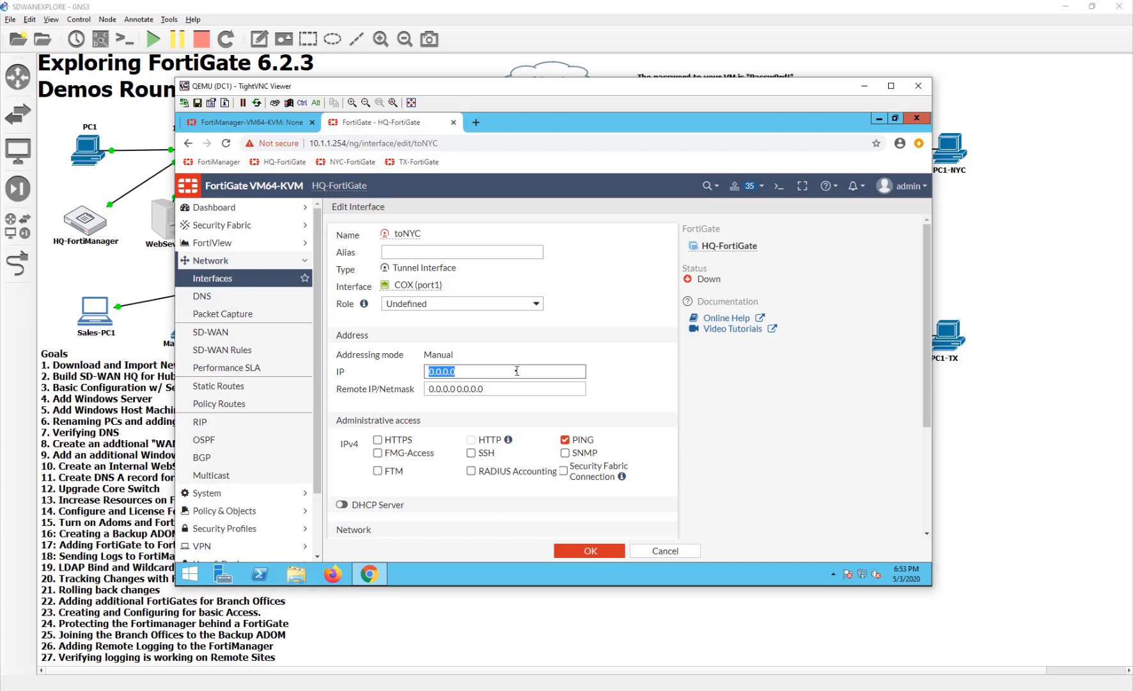
pyautogui.write('10')
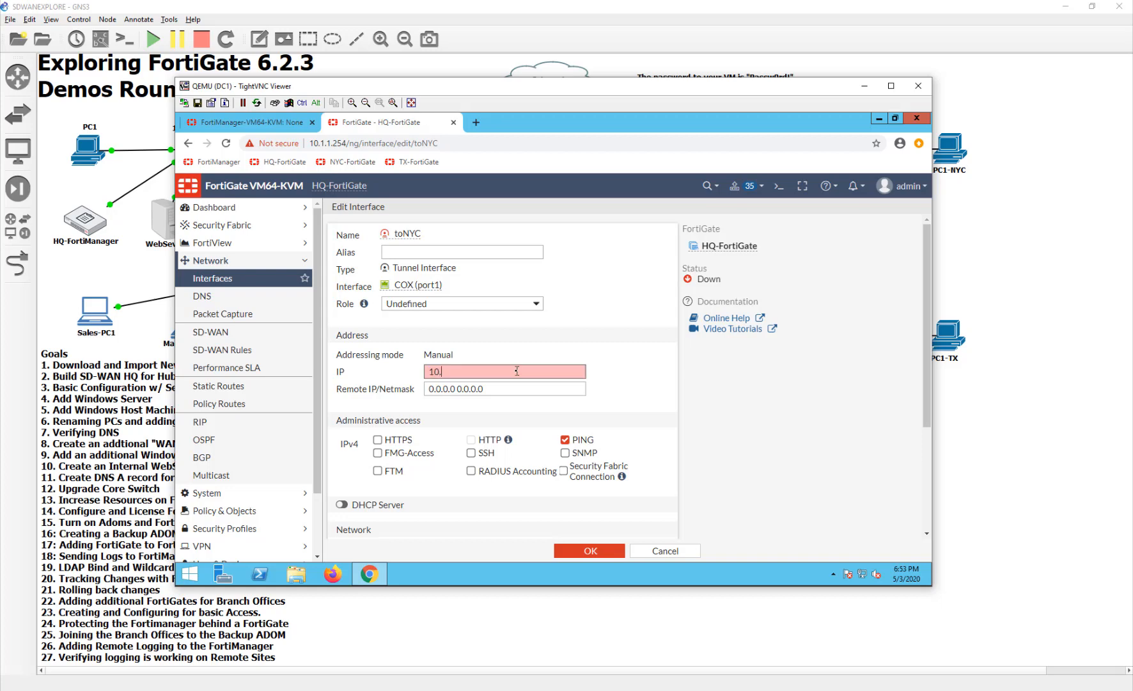
pyautogui.write('.10.20.1')
pyautogui.press('Tab')
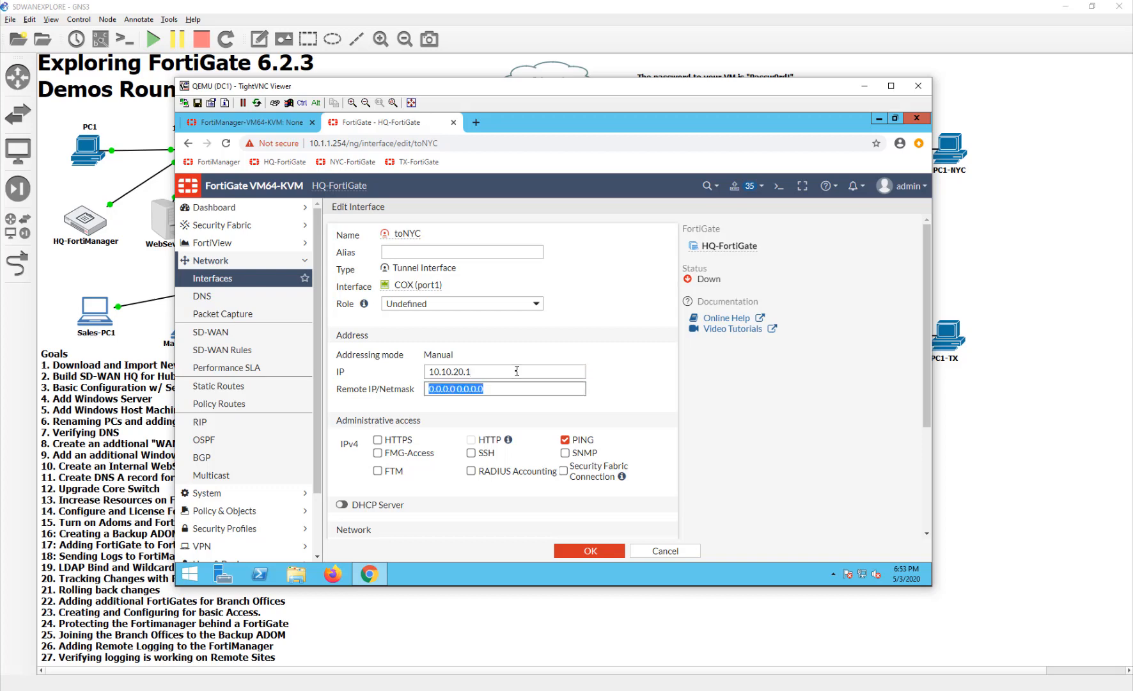
# - Set the toNYC interface's remote IP/netmask to 10.10.20.2/32 and save the interface
pyautogui.write('10.10.20')
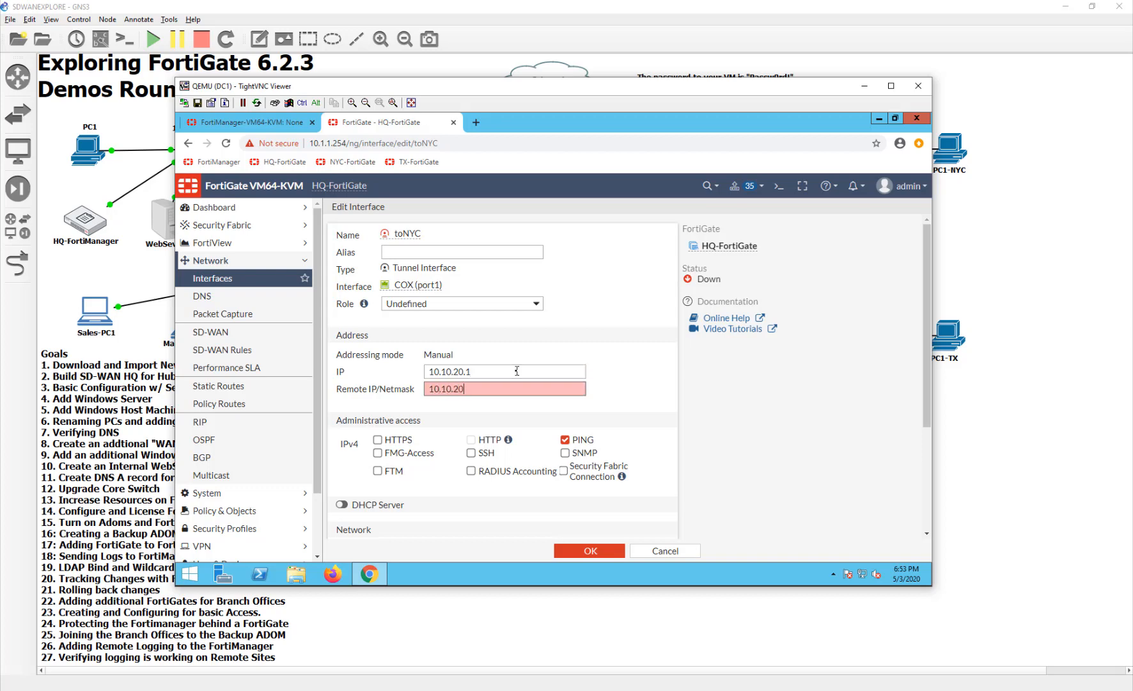
pyautogui.write('.2/32')
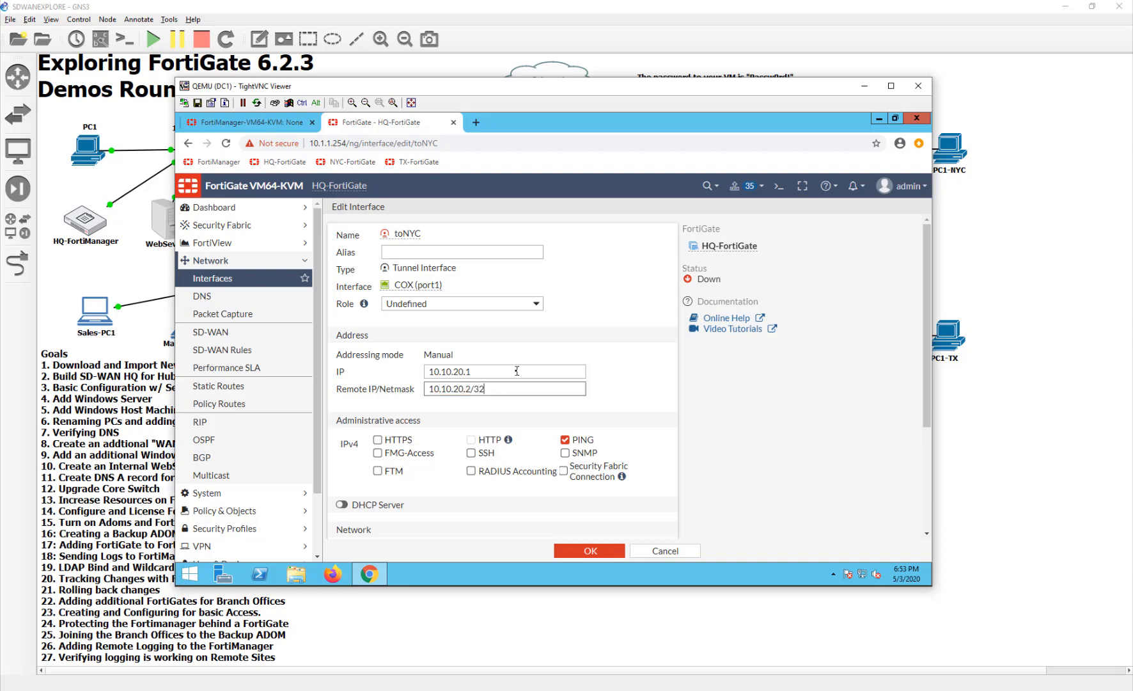
pyautogui.click(590, 555)
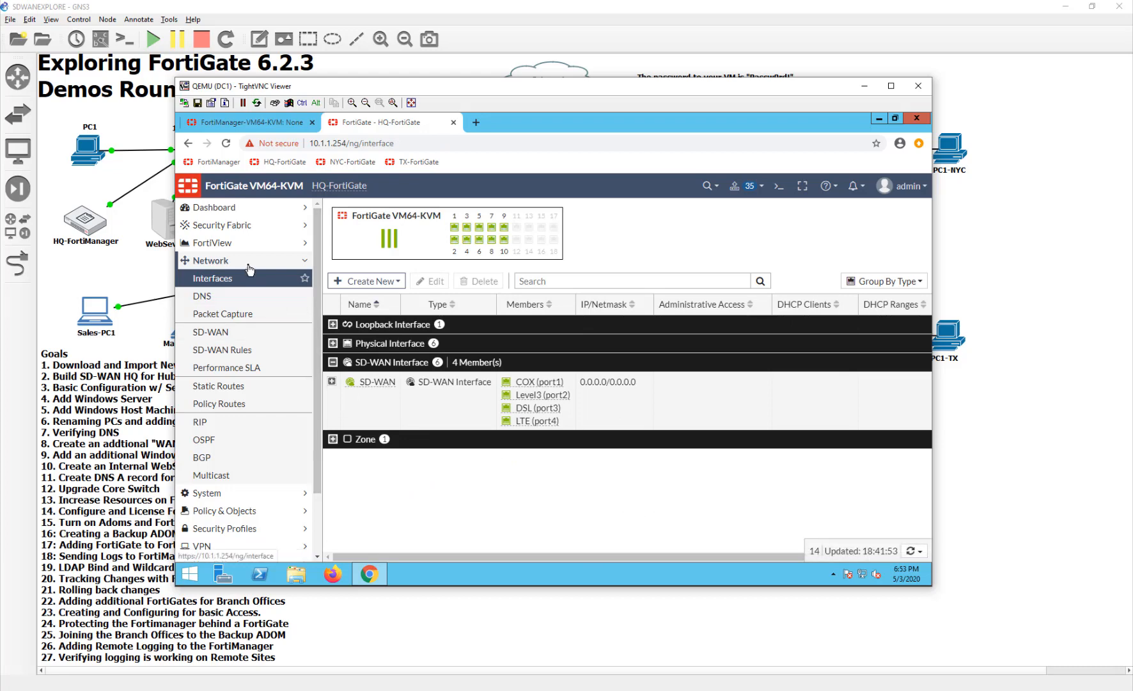
# - Start a new SD-WAN member on HQ-FortiGate with toNYC as its interface
pyautogui.click(220, 357)
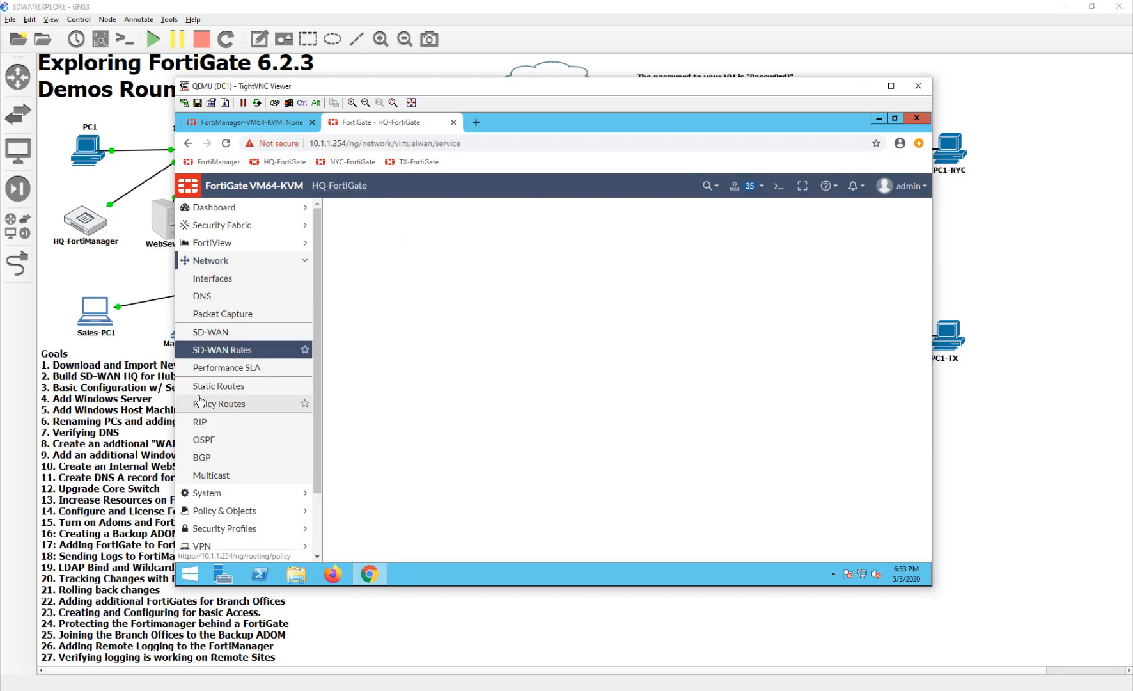
pyautogui.click(223, 335)
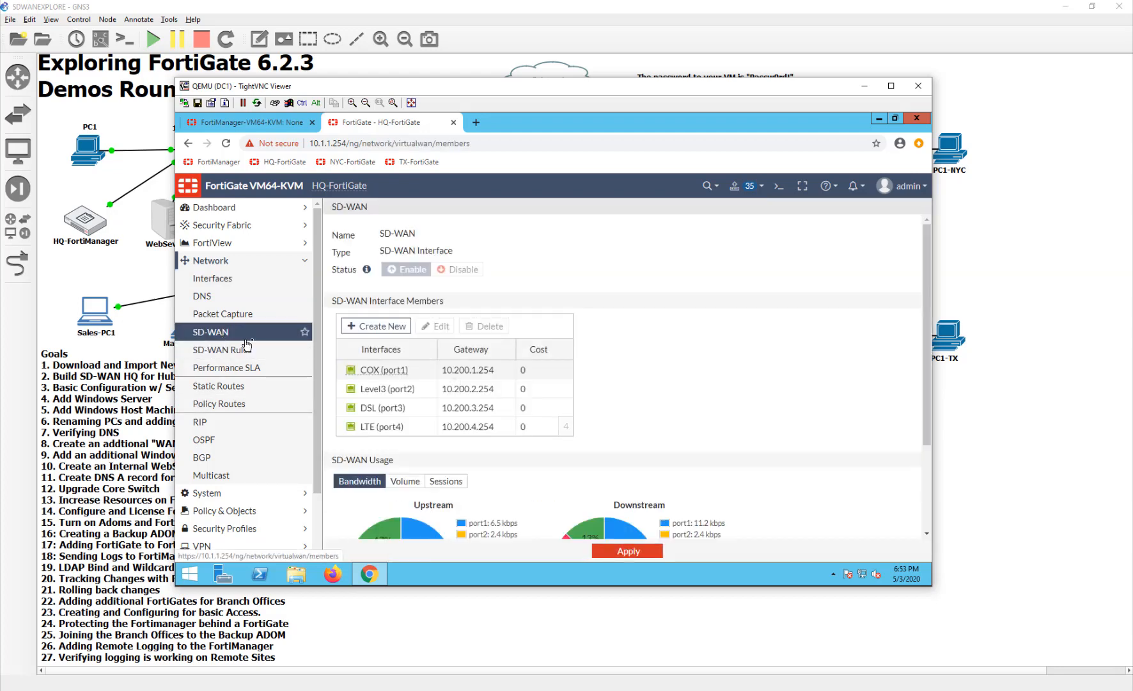
pyautogui.click(389, 330)
pyautogui.click(557, 237)
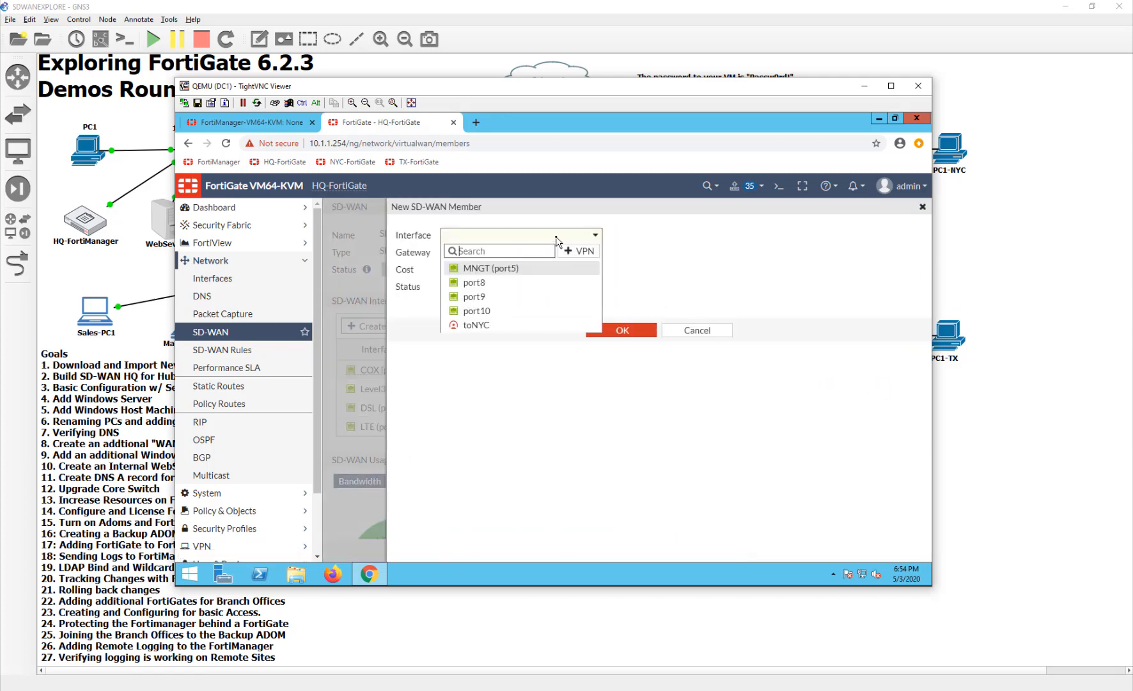
pyautogui.click(550, 325)
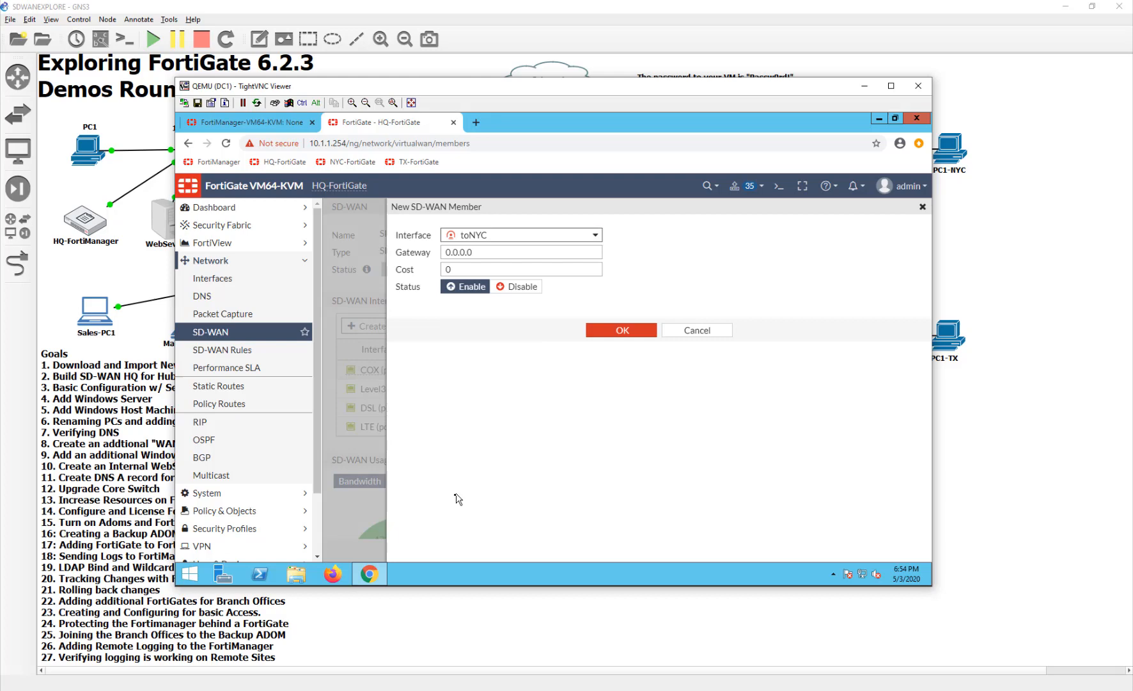
# - Set the toNYC member's gateway to 10.10.20.2 and add the member to SD-WAN
pyautogui.click(478, 252)
pyautogui.moveTo(478, 252); pyautogui.dragTo(337, 256)
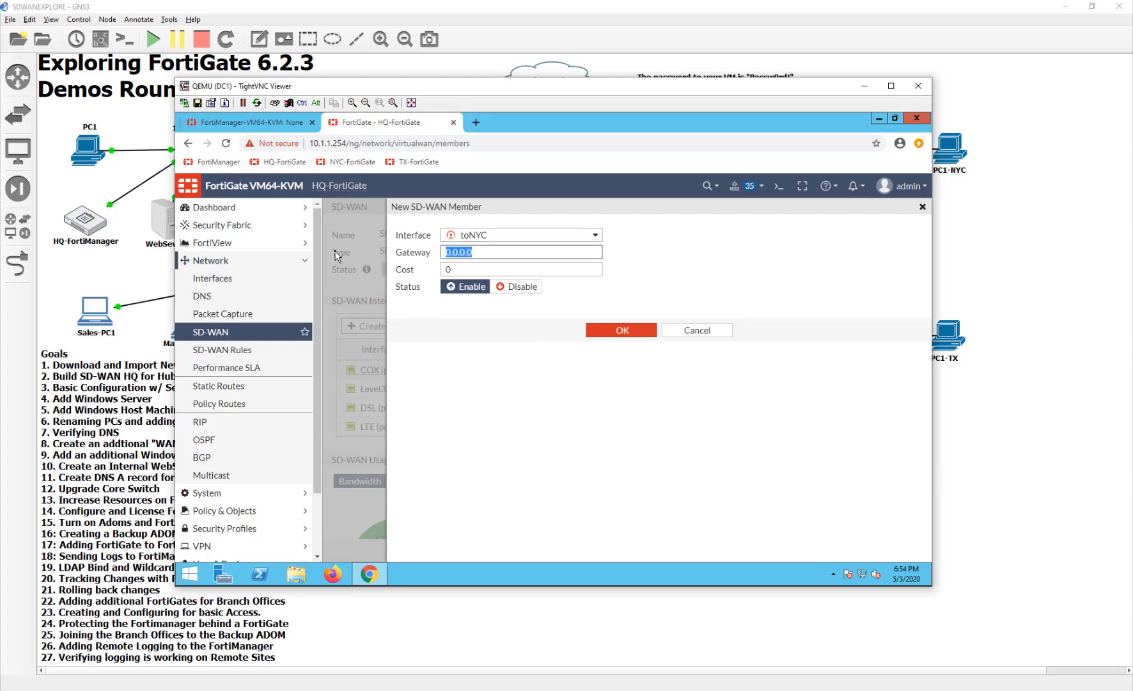
pyautogui.write('10')
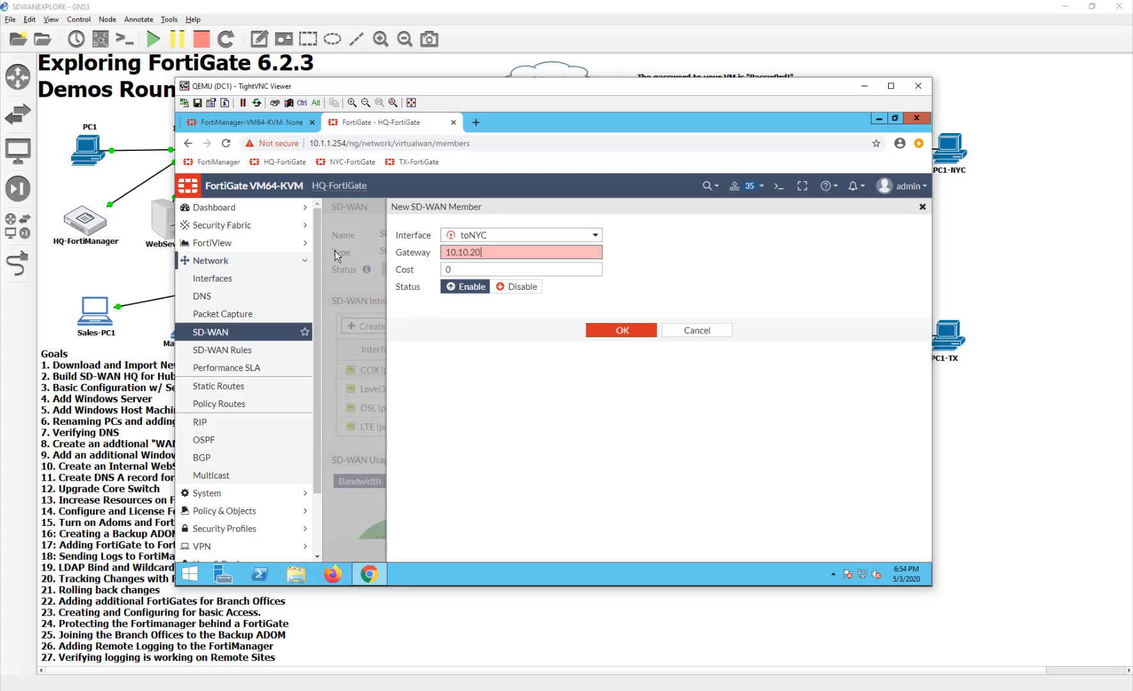
pyautogui.write('.10.20.2')
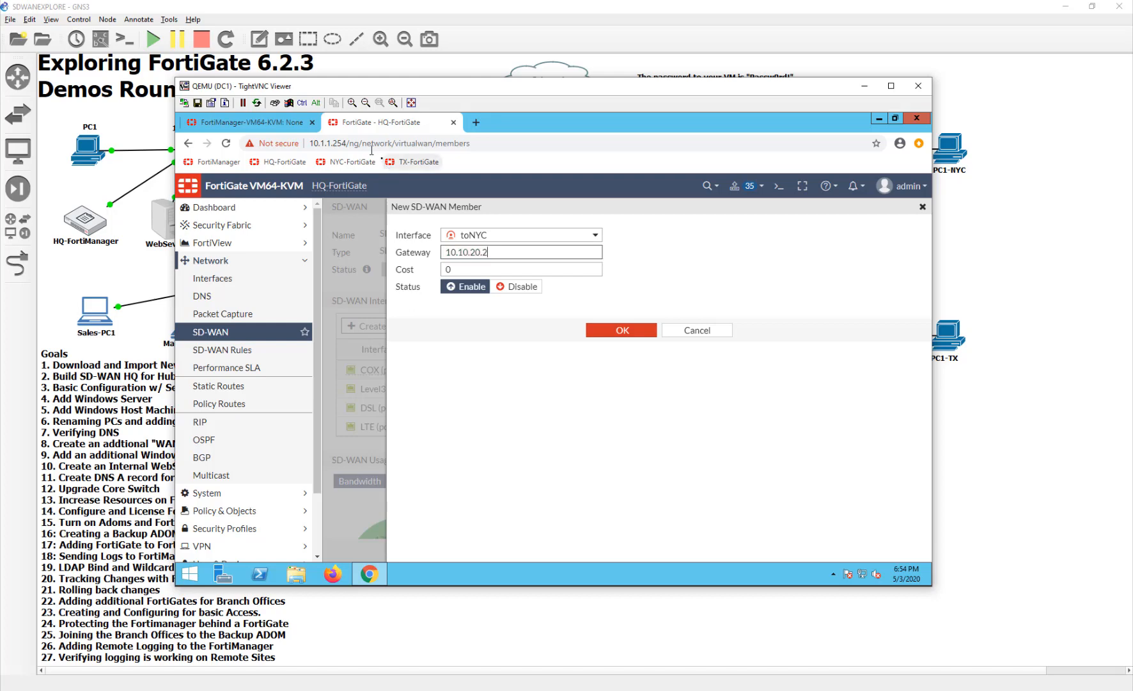
pyautogui.moveTo(501, 89); pyautogui.dragTo(539, 264)
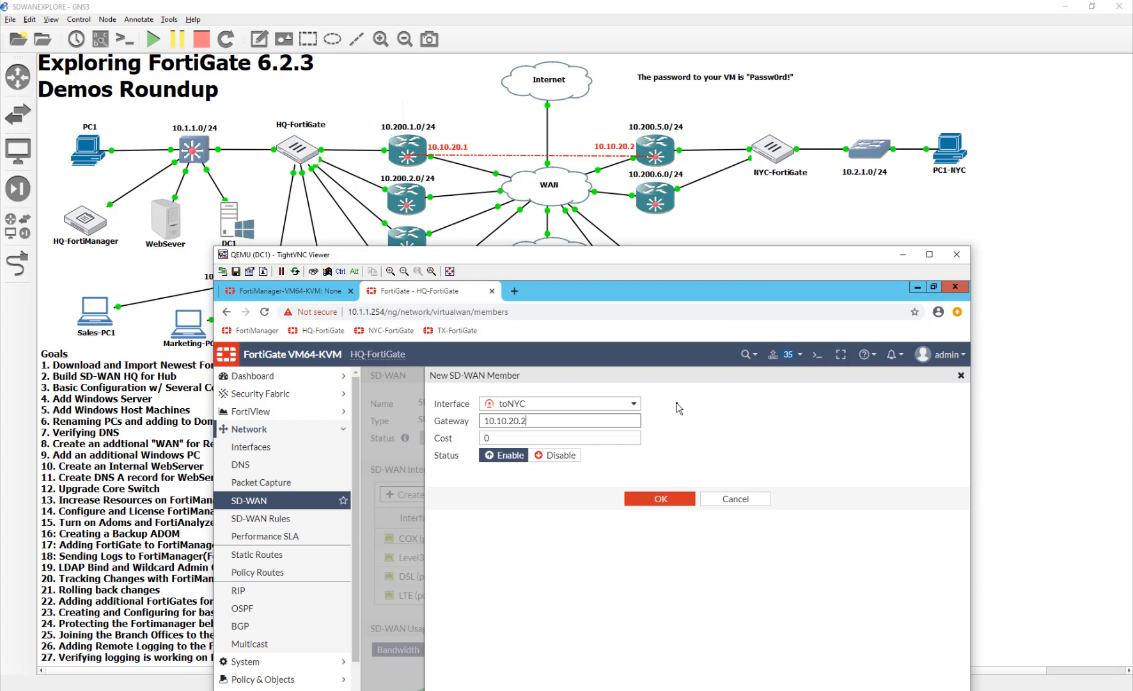
pyautogui.moveTo(698, 260); pyautogui.dragTo(671, 169)
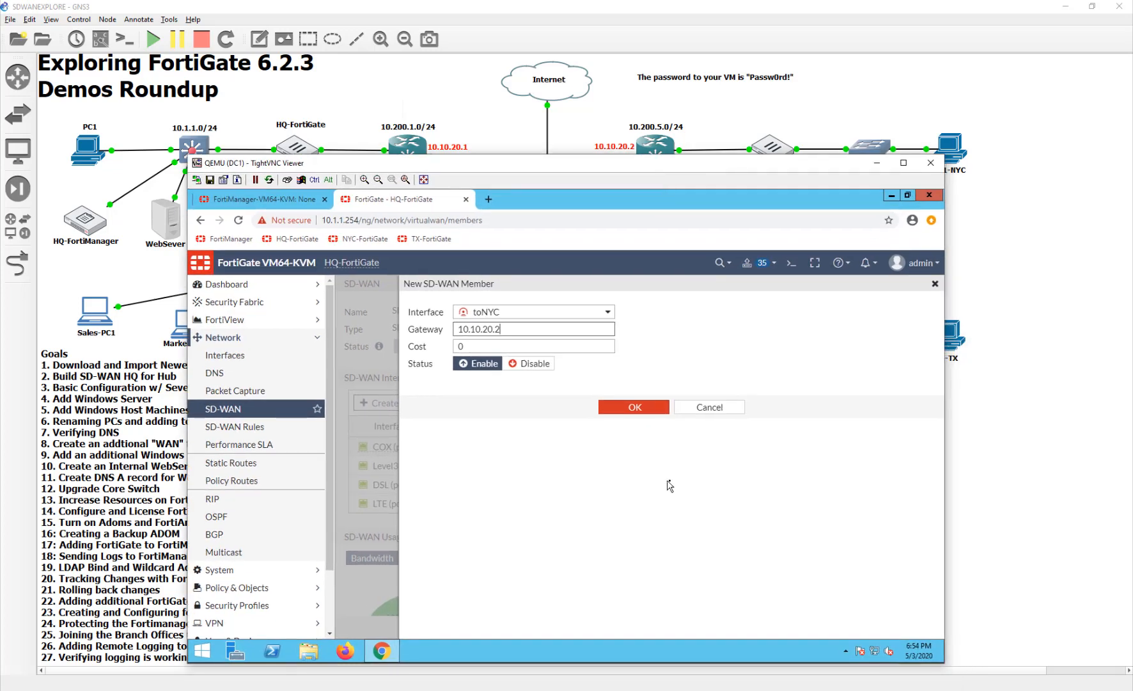
pyautogui.click(635, 407)
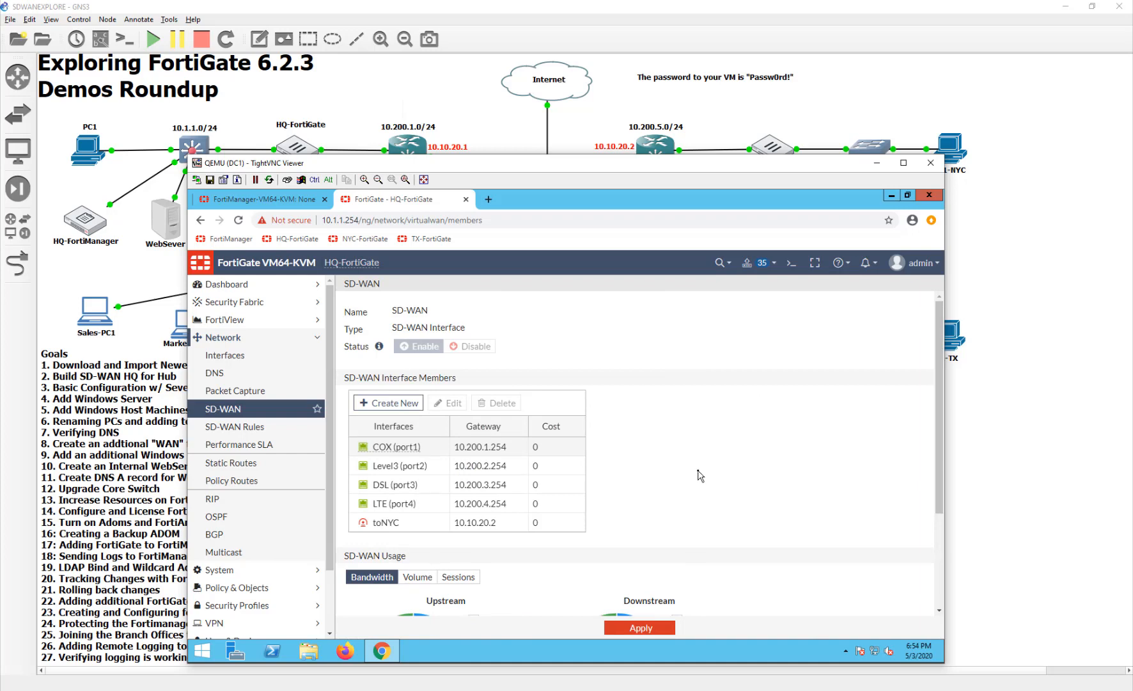
# - Open the console of the PC1-NYC node from the GNS3 topology
pyautogui.click(1012, 398)
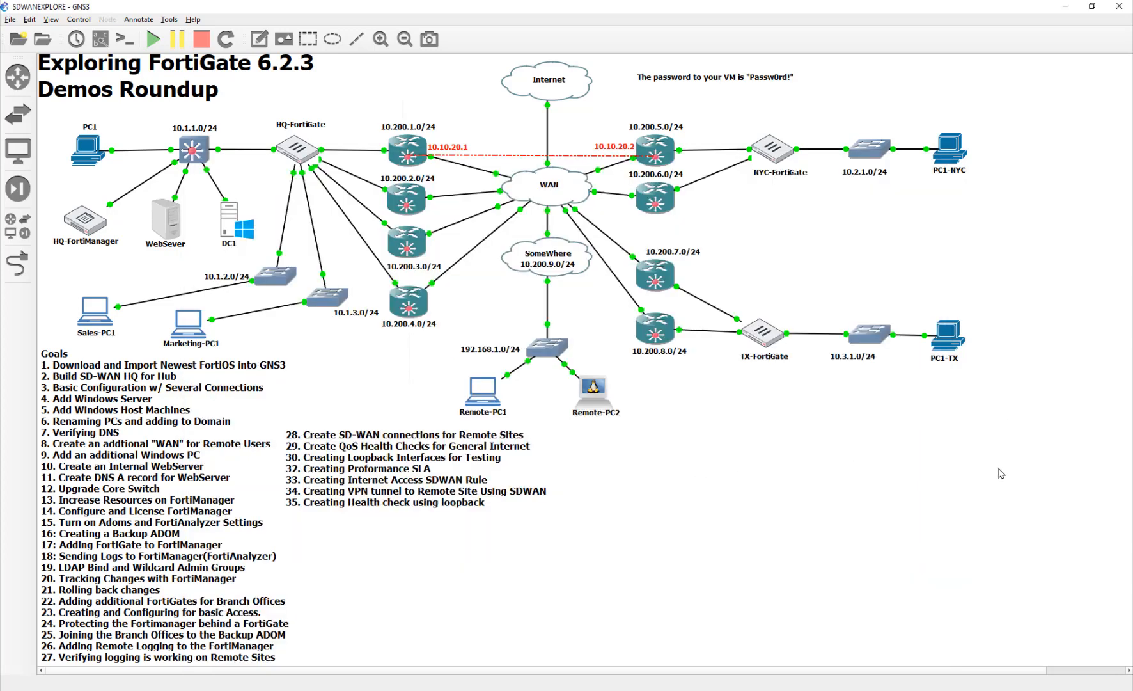
pyautogui.click(958, 153)
pyautogui.doubleClick(932, 161)
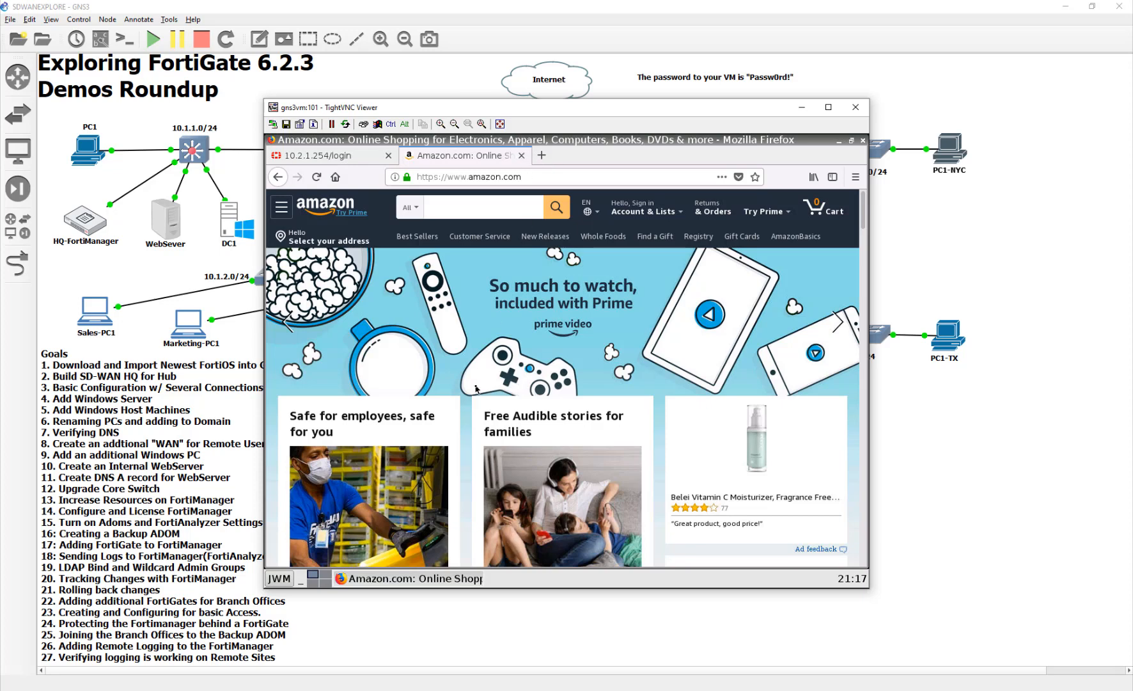
# - Try to log in to NYC-FortiGate from a new browser tab on DC1 with the username admin and the account password
pyautogui.click(911, 690)
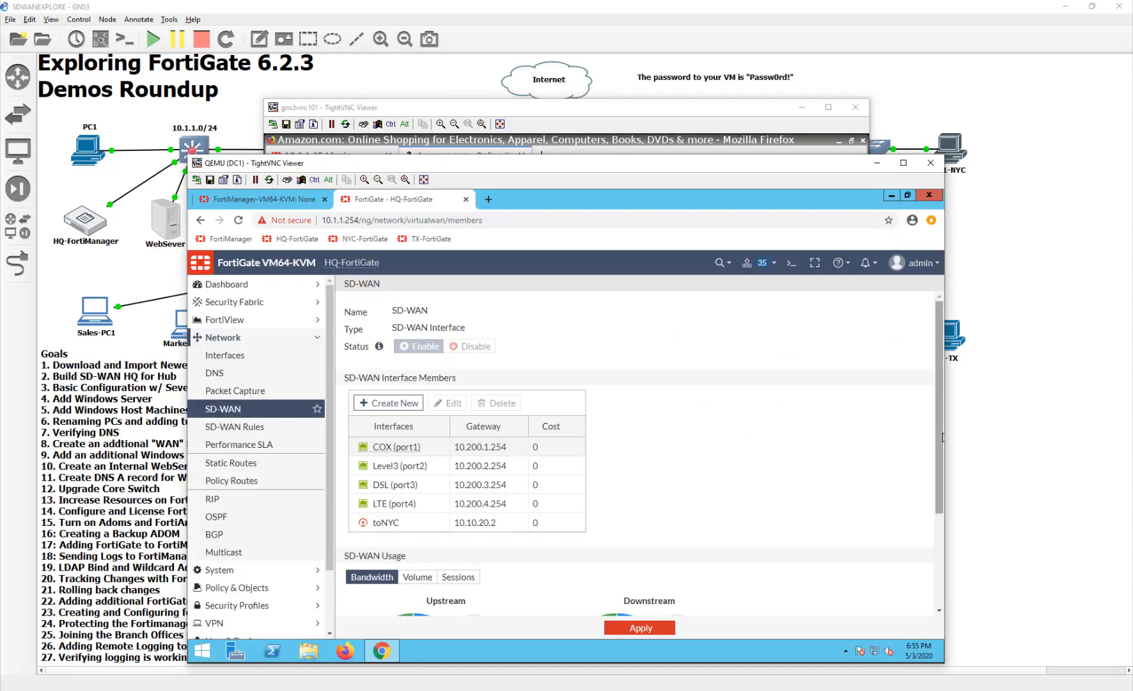
pyautogui.click(485, 198)
pyautogui.click(364, 239)
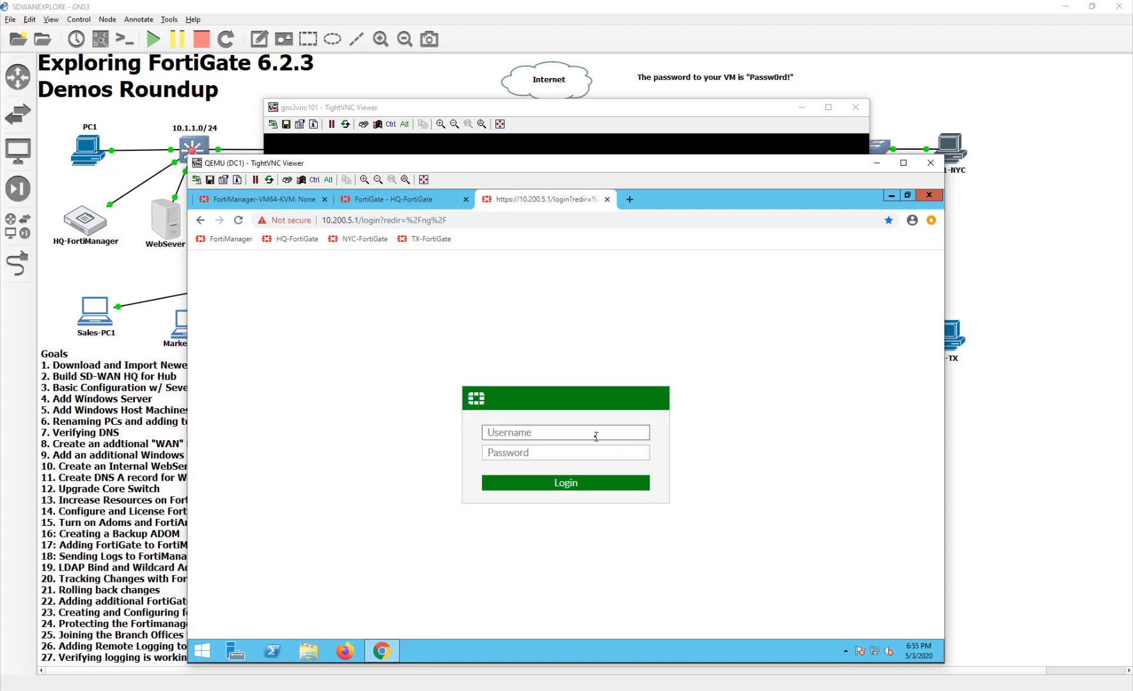
pyautogui.write('admin')
pyautogui.press('Tab')
pyautogui.write('Passw0rd!')
pyautogui.press('Return')
# - Retry the NYC-FortiGate login as admin with the account password, and close that browser tab
pyautogui.write('admin')
pyautogui.press('Tab')
pyautogui.write('Passw0rd')
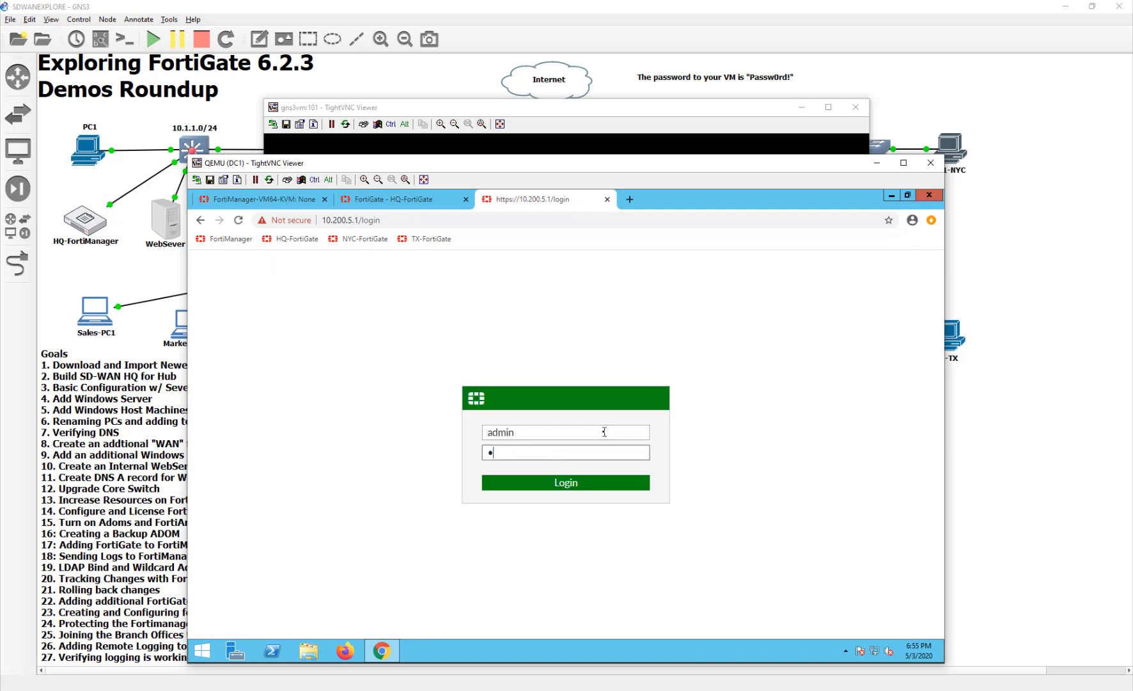
pyautogui.press('Return')
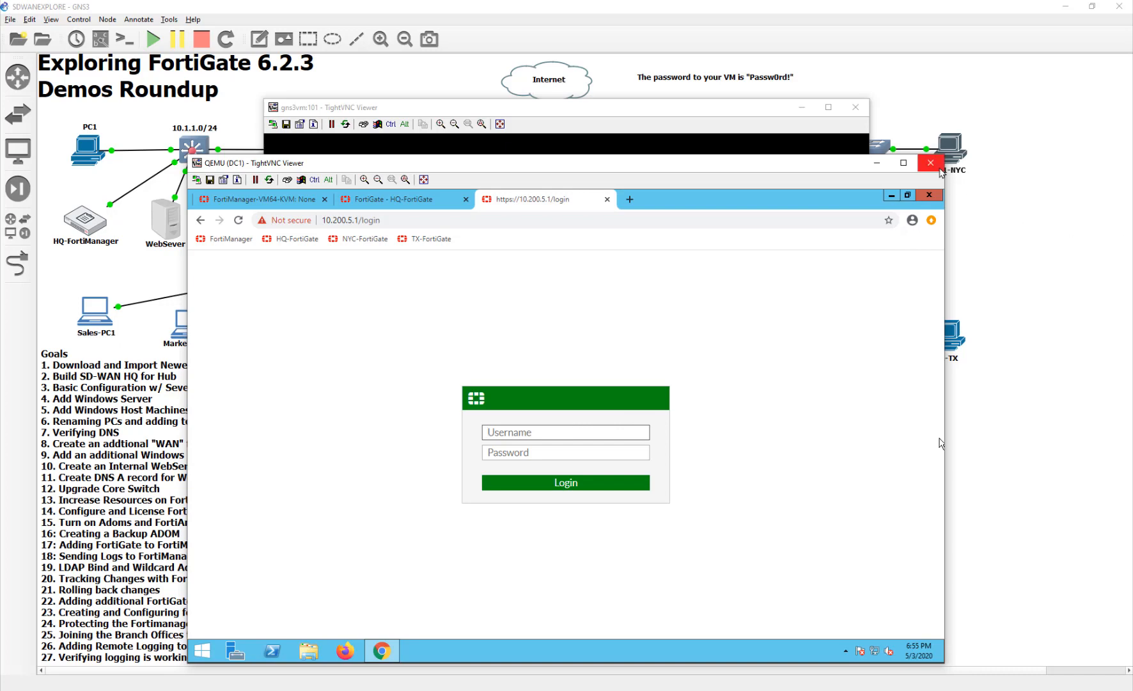
pyautogui.click(607, 199)
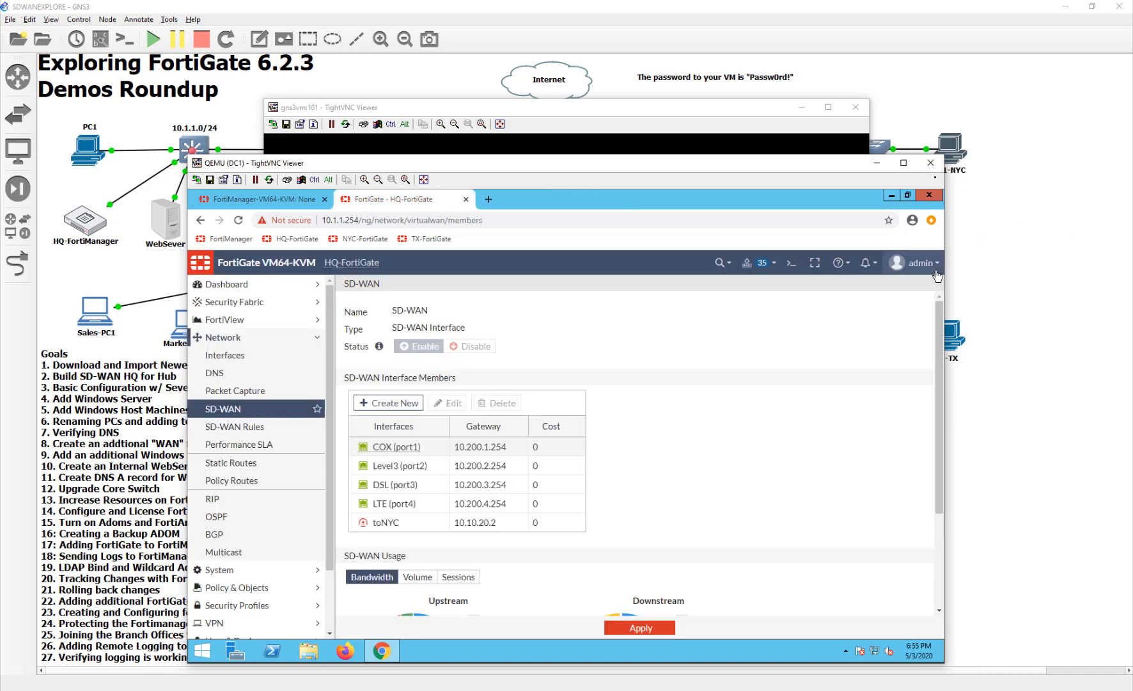
# - Bring up the PC1-NYC console and launch Mozilla Firefox on its desktop
pyautogui.doubleClick(960, 153)
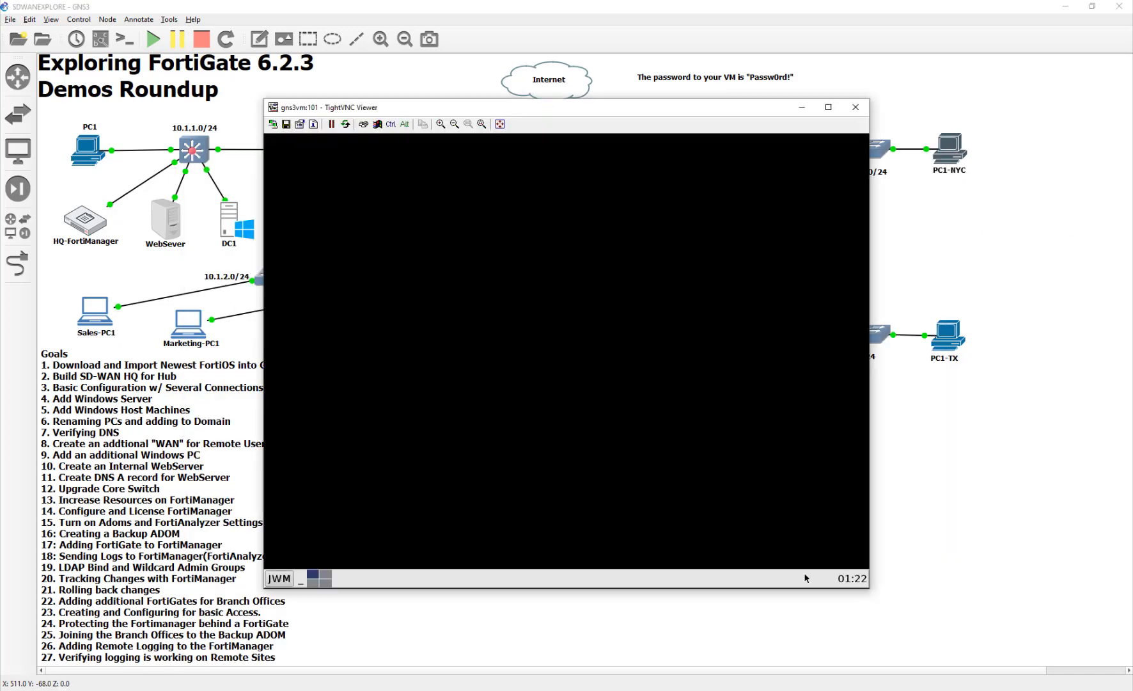
pyautogui.rightClick(622, 475)
pyautogui.click(275, 579)
pyautogui.click(275, 582)
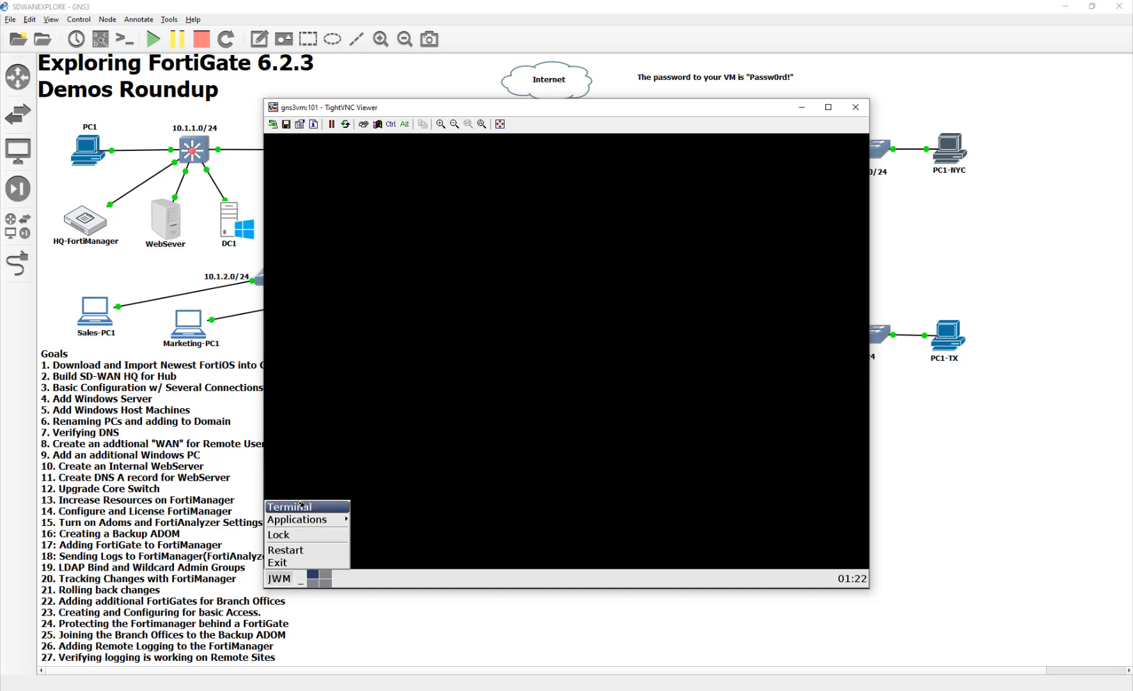
pyautogui.moveTo(299, 524)
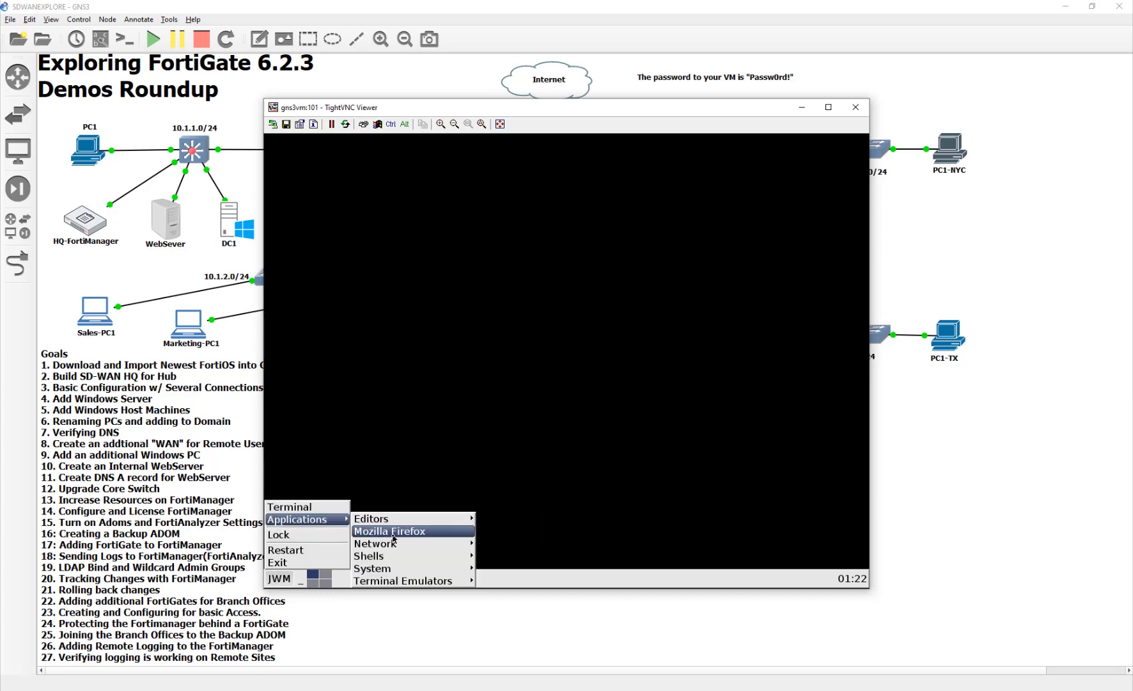
pyautogui.click(415, 531)
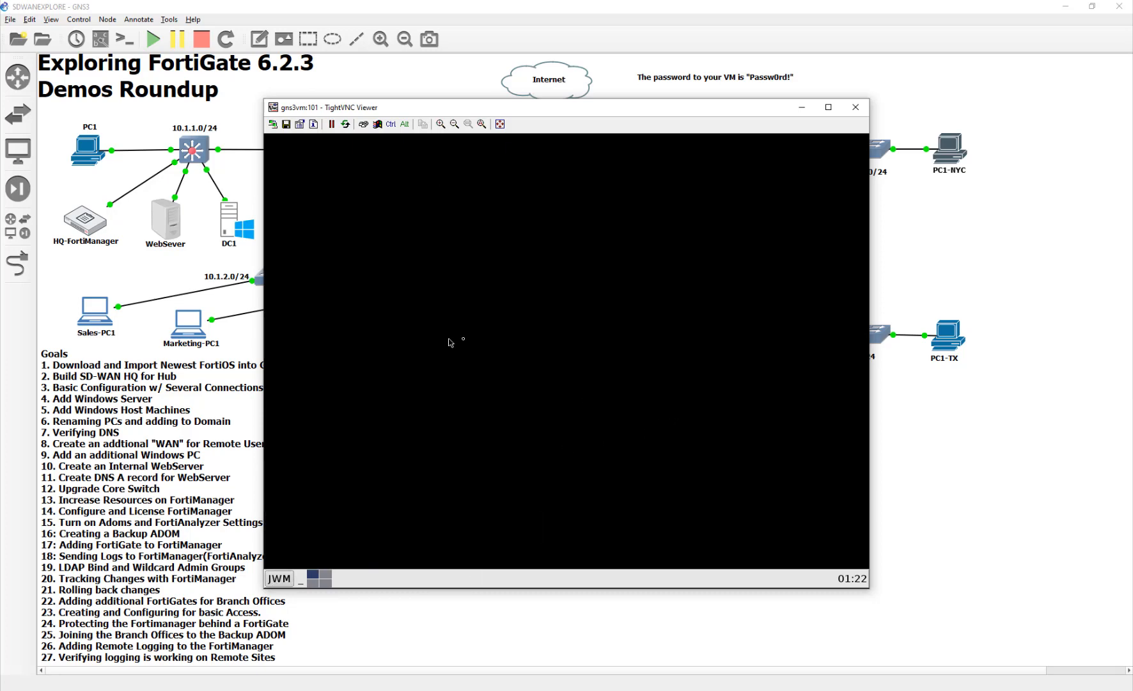
pyautogui.click(594, 264)
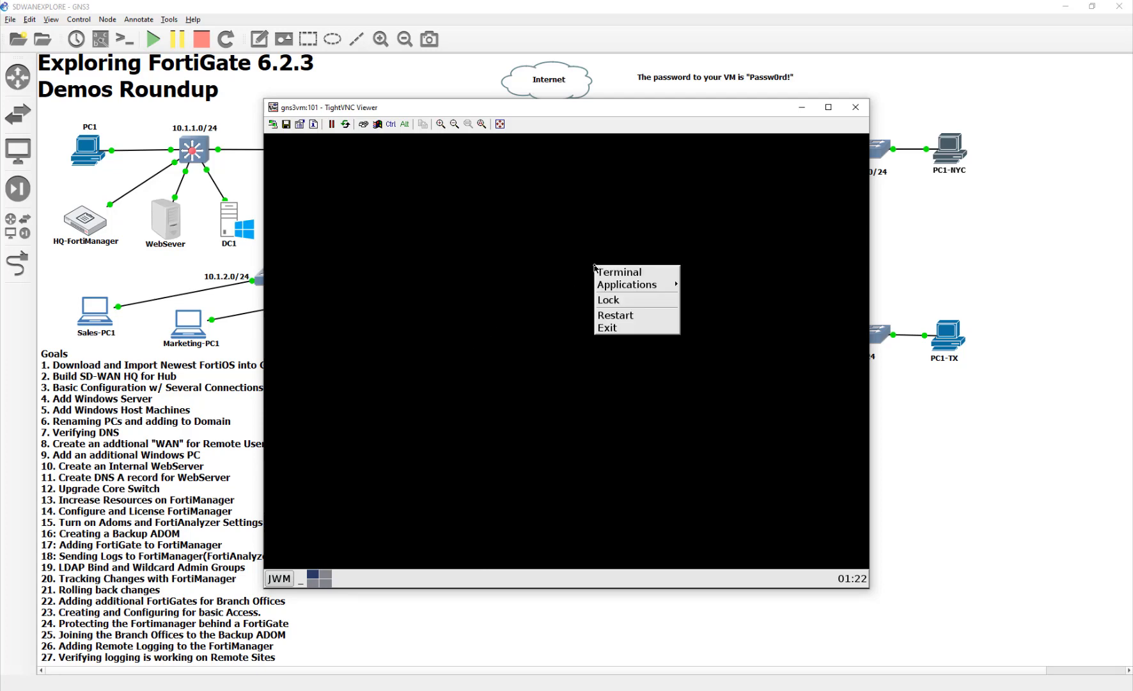
pyautogui.click(419, 261)
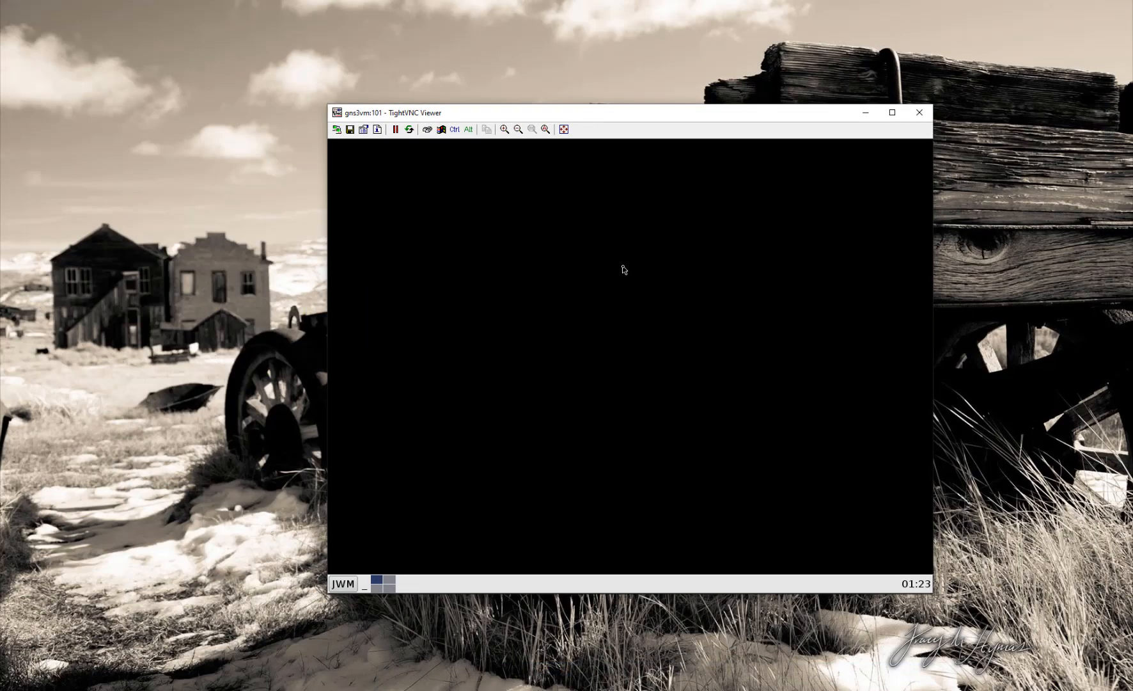
pyautogui.click(617, 268)
pyautogui.click(408, 189)
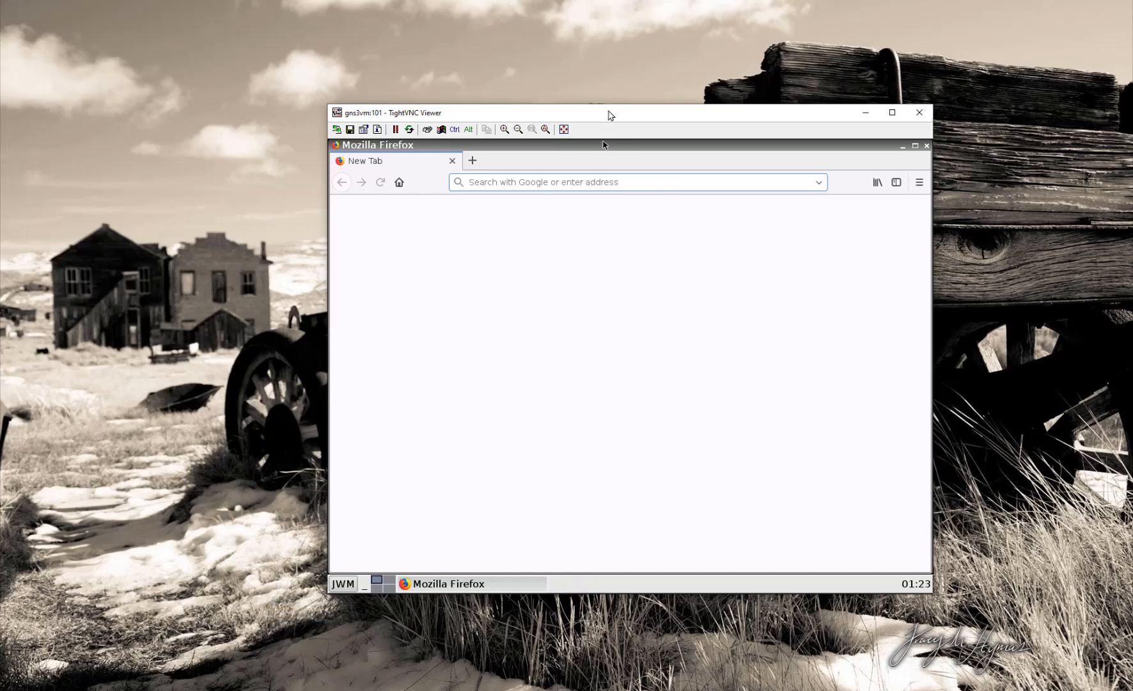
pyautogui.moveTo(608, 112)
pyautogui.mouseDown()
pyautogui.moveTo(597, 101)
pyautogui.moveTo(616, 98)
pyautogui.mouseUp()
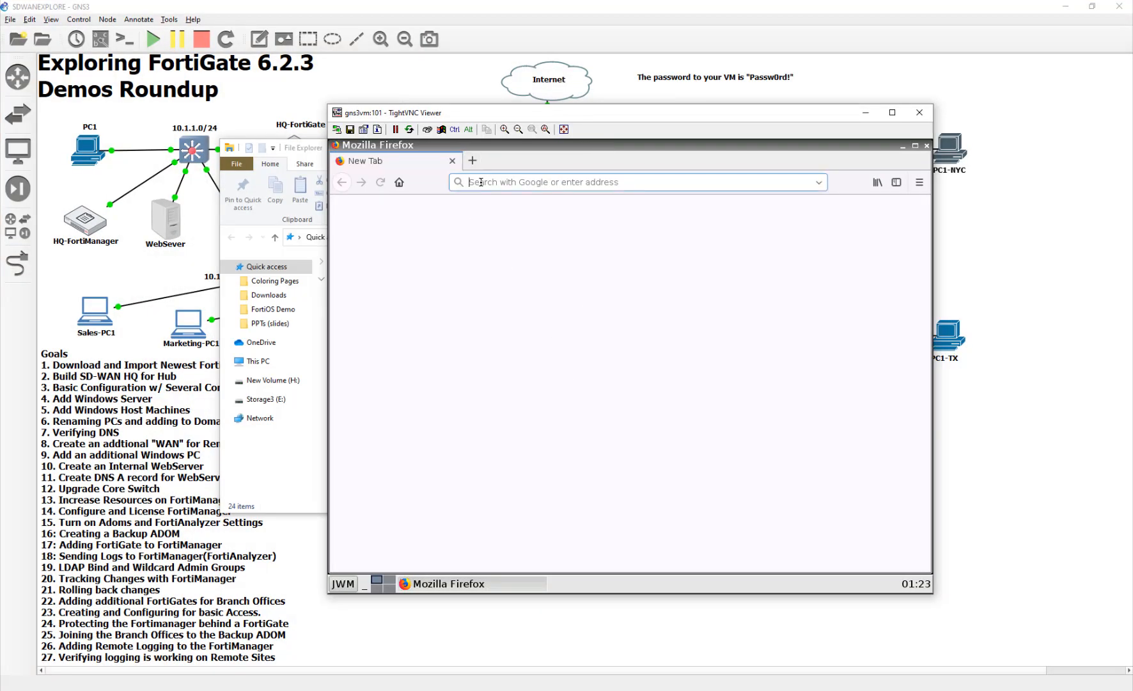
pyautogui.write('10')
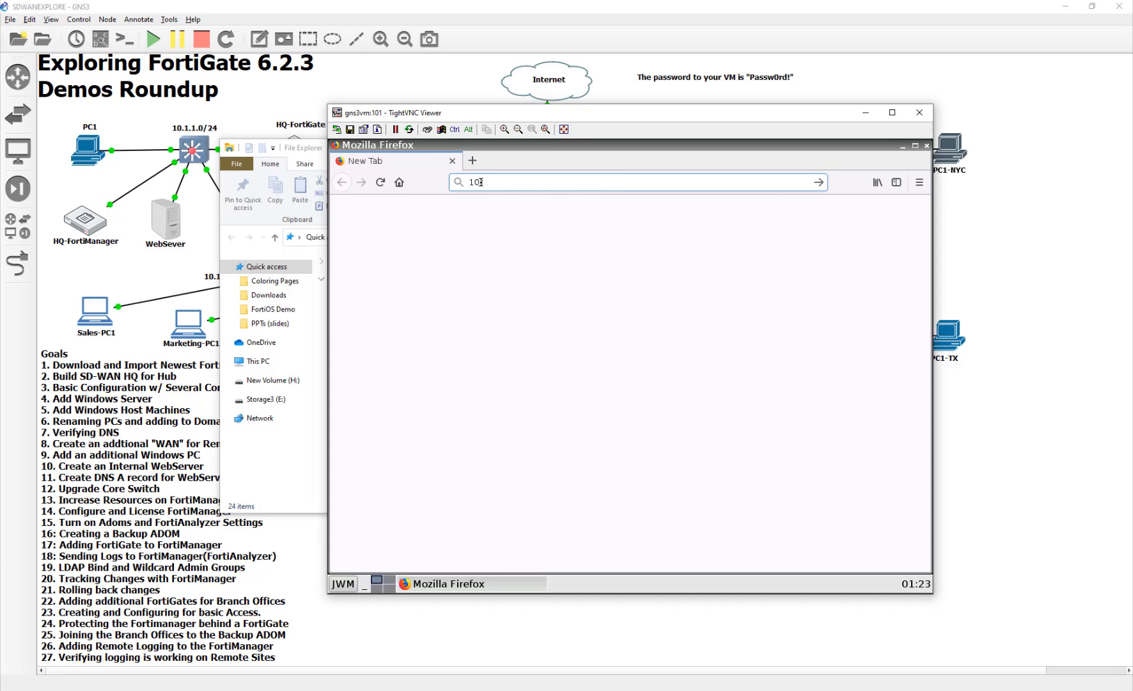
pyautogui.write('.2.1.254/')
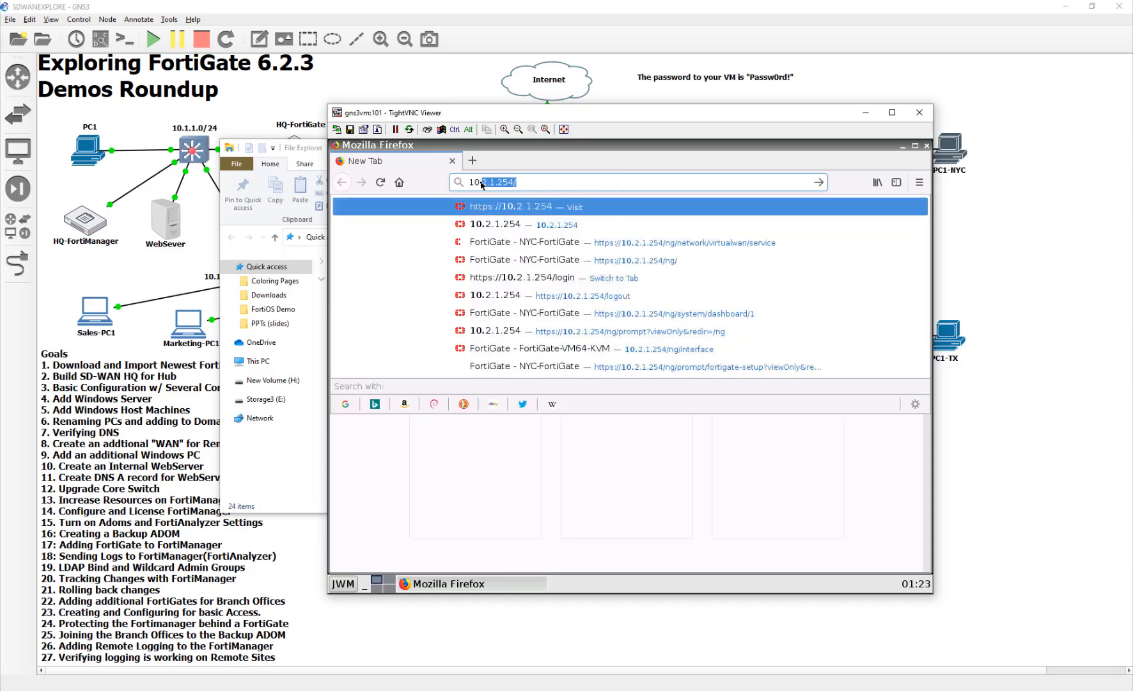
pyautogui.press('Return')
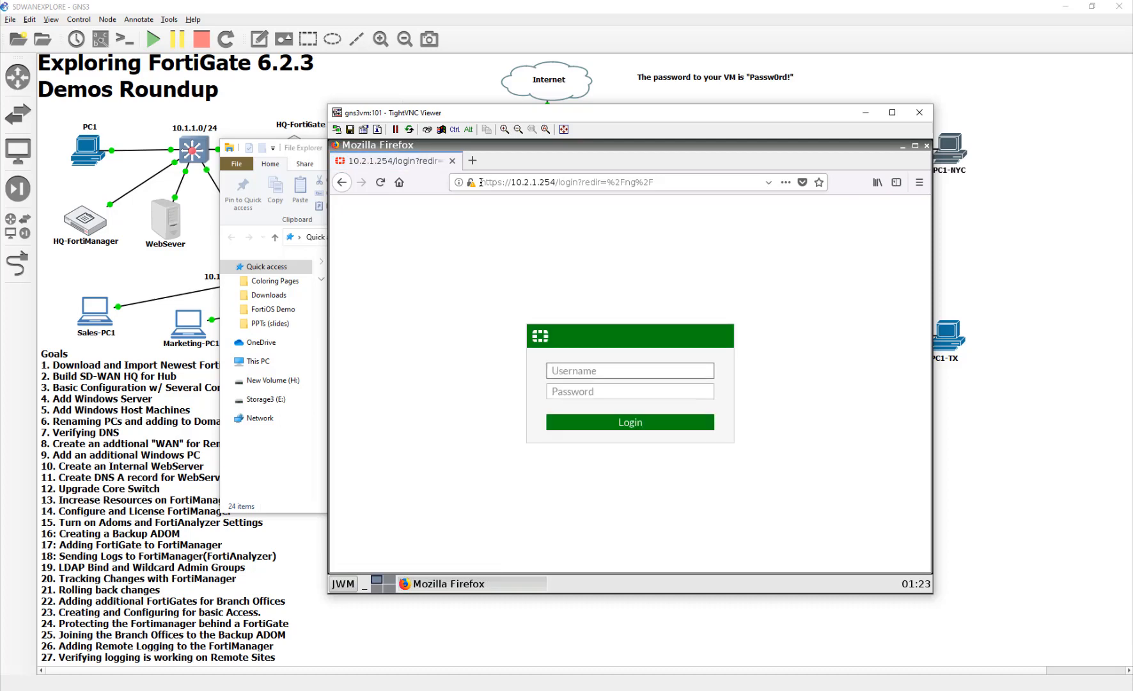
# - Log in to NYC-FortiGate with the username admin and the account password
pyautogui.write('admin')
pyautogui.press('Tab')
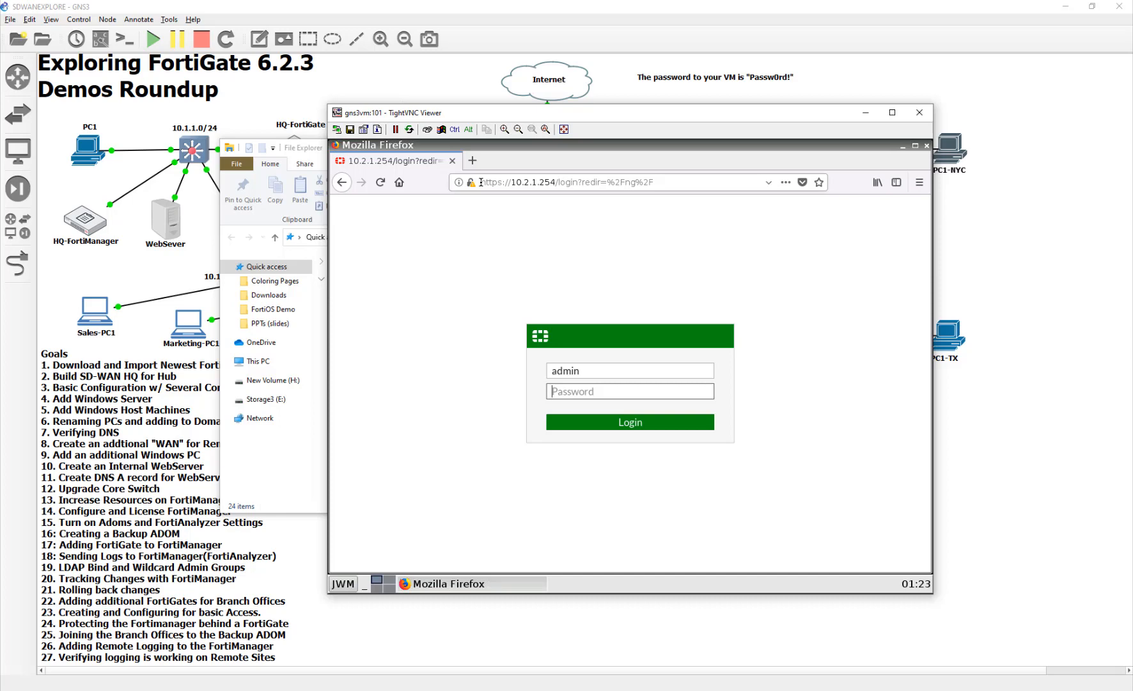
pyautogui.write('Passw0rd!')
pyautogui.press('Return')
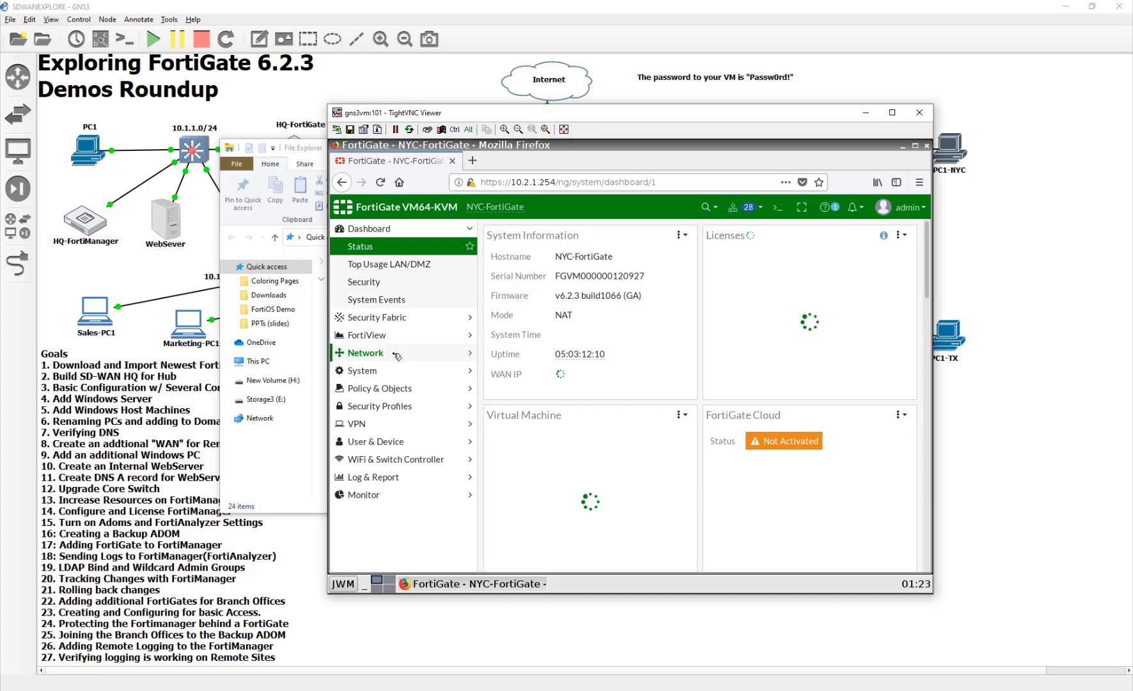
# - Start a new IPsec VPN for an SD-WAN member, named ToHQ with remote IP address 10.200.1.1
pyautogui.click(397, 355)
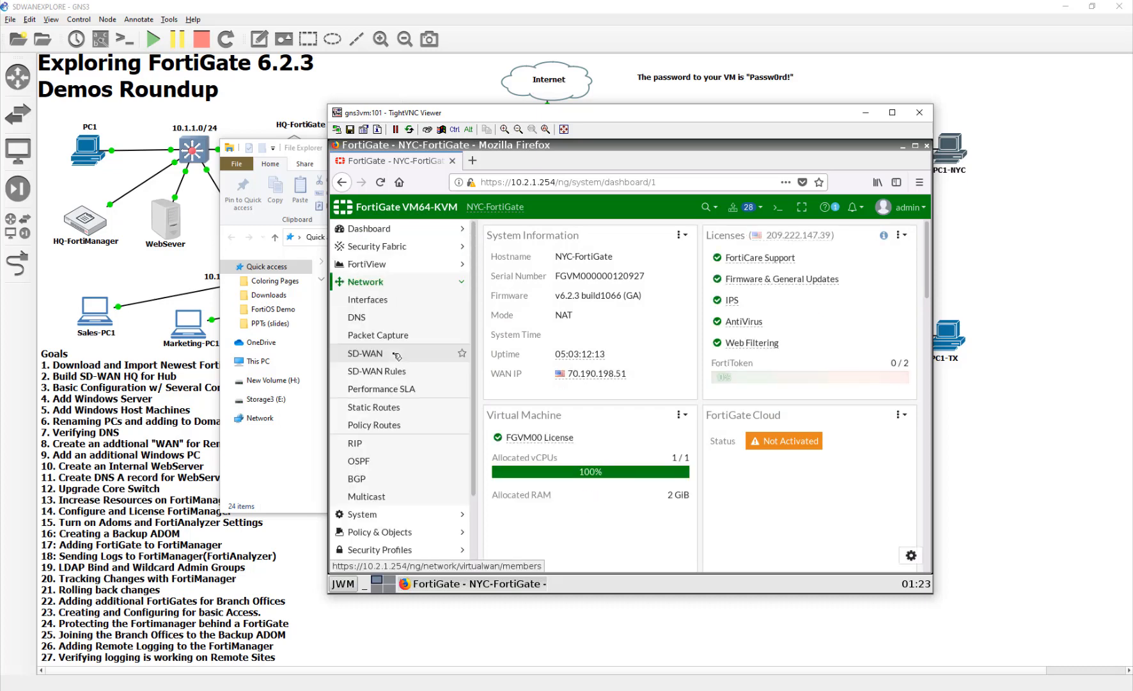
pyautogui.click(397, 355)
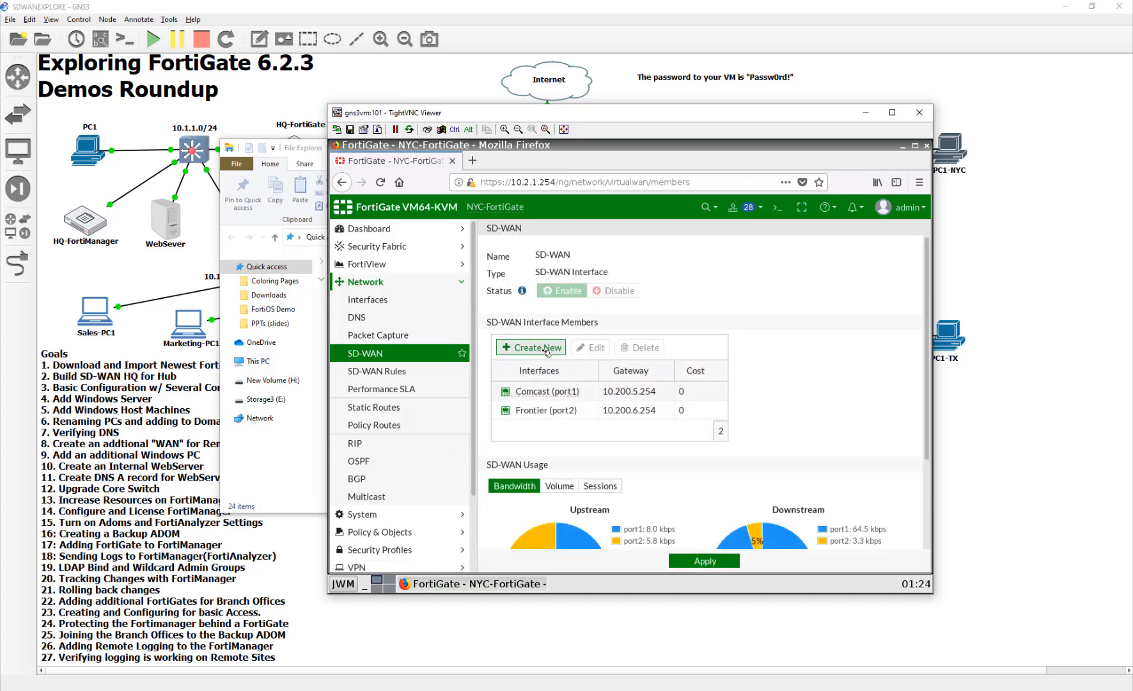
pyautogui.click(531, 347)
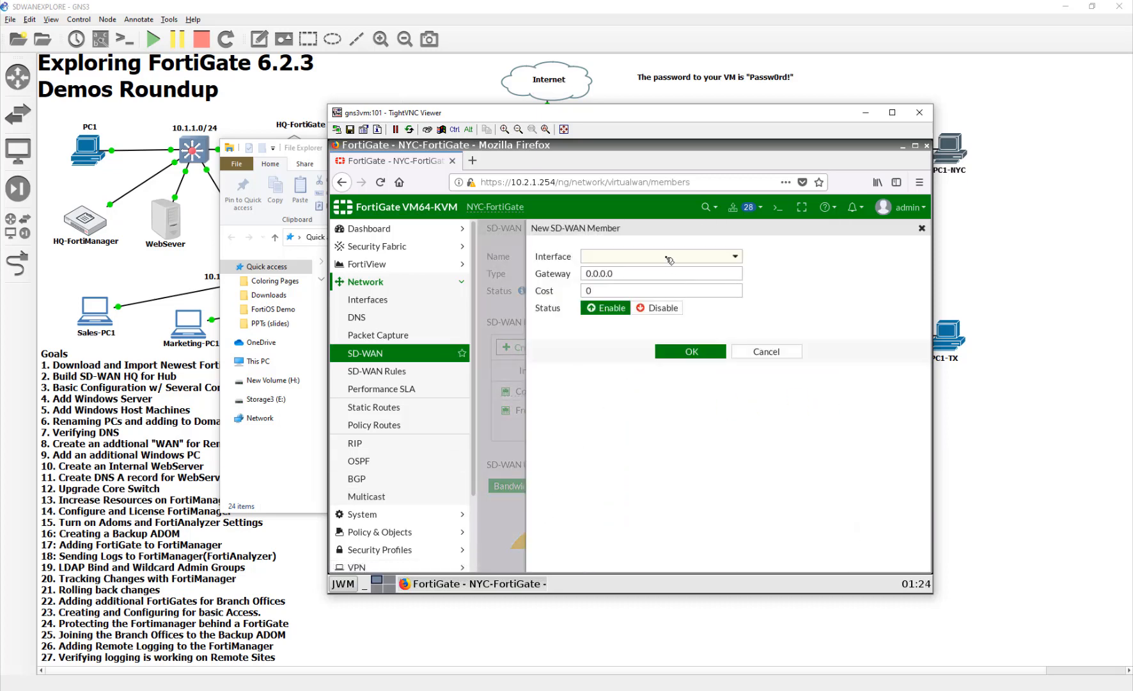
pyautogui.click(665, 259)
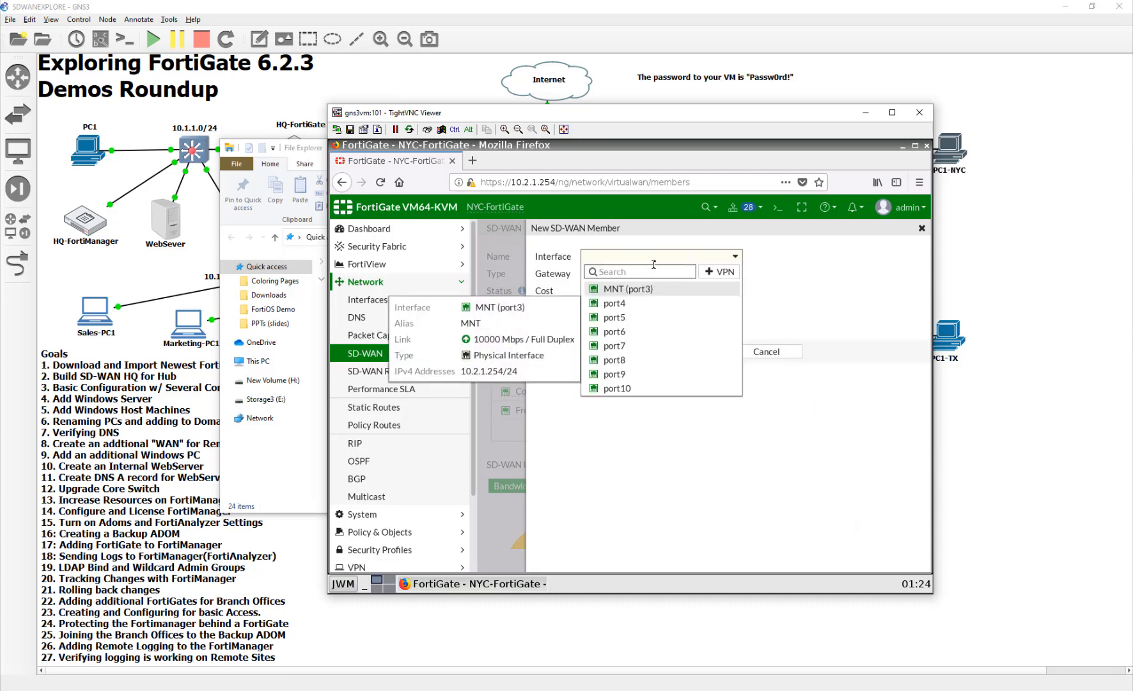
pyautogui.click(720, 272)
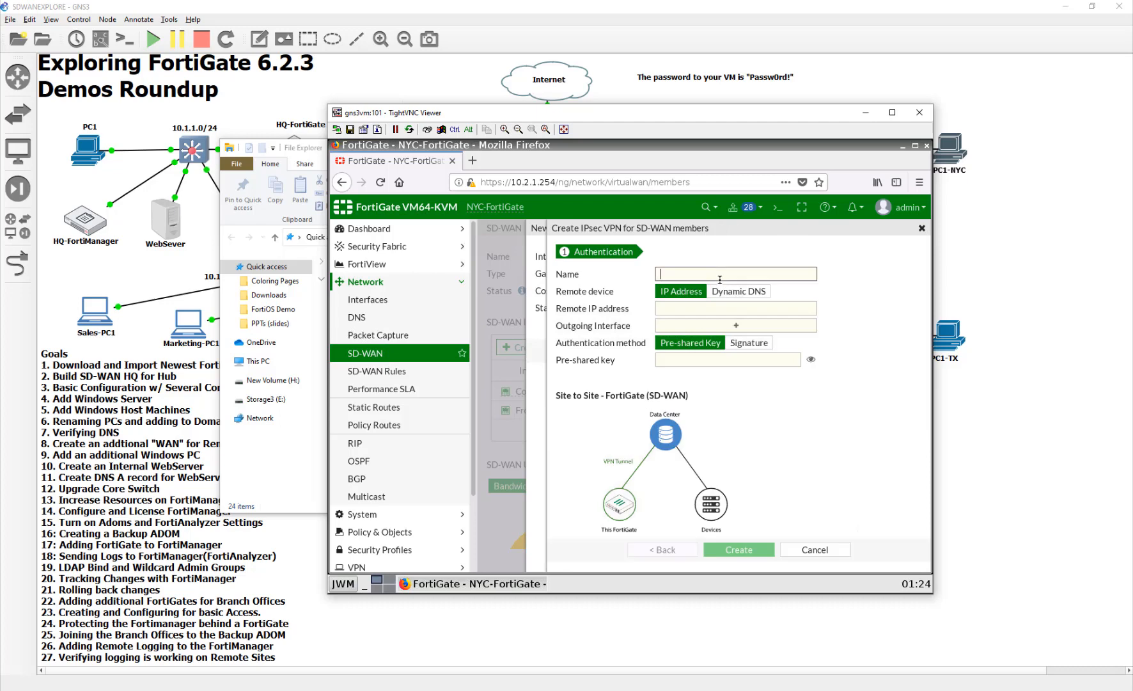
pyautogui.write('ToHQ')
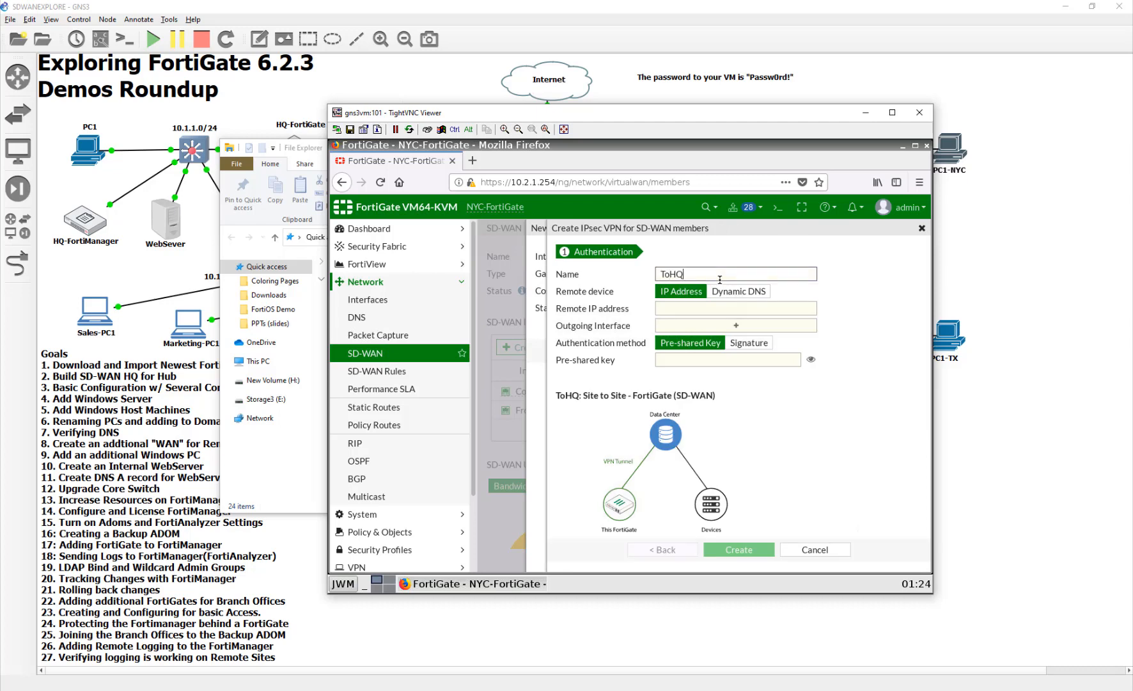
pyautogui.press('Tab')
pyautogui.write('10')
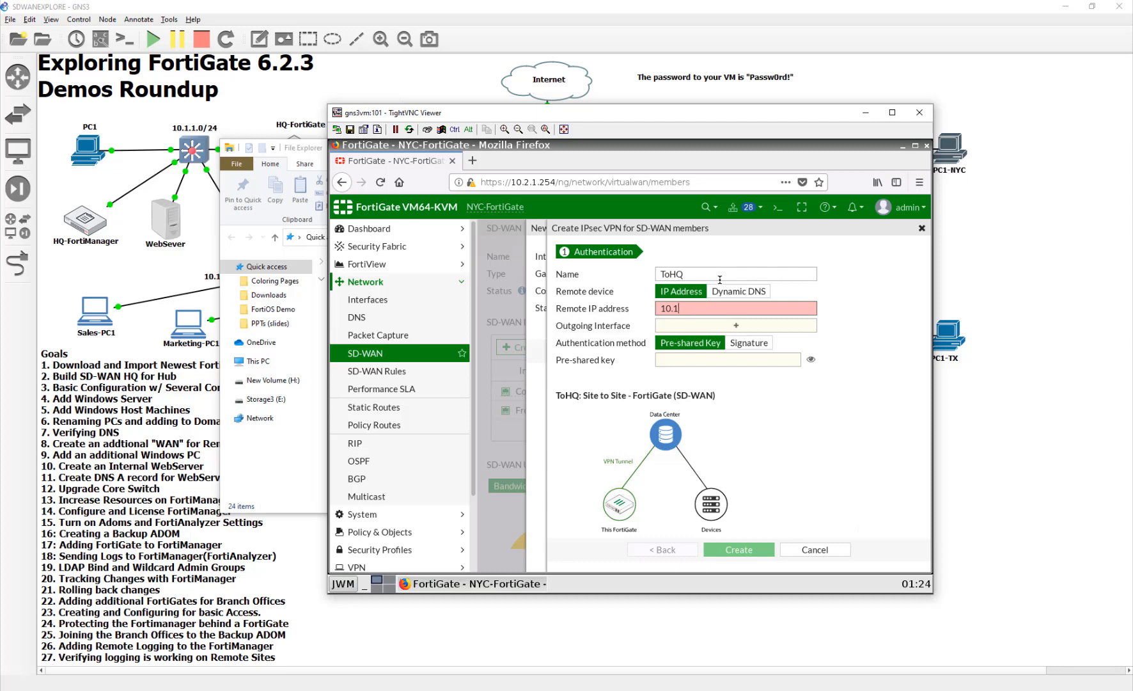
pyautogui.write('.200.1.1')
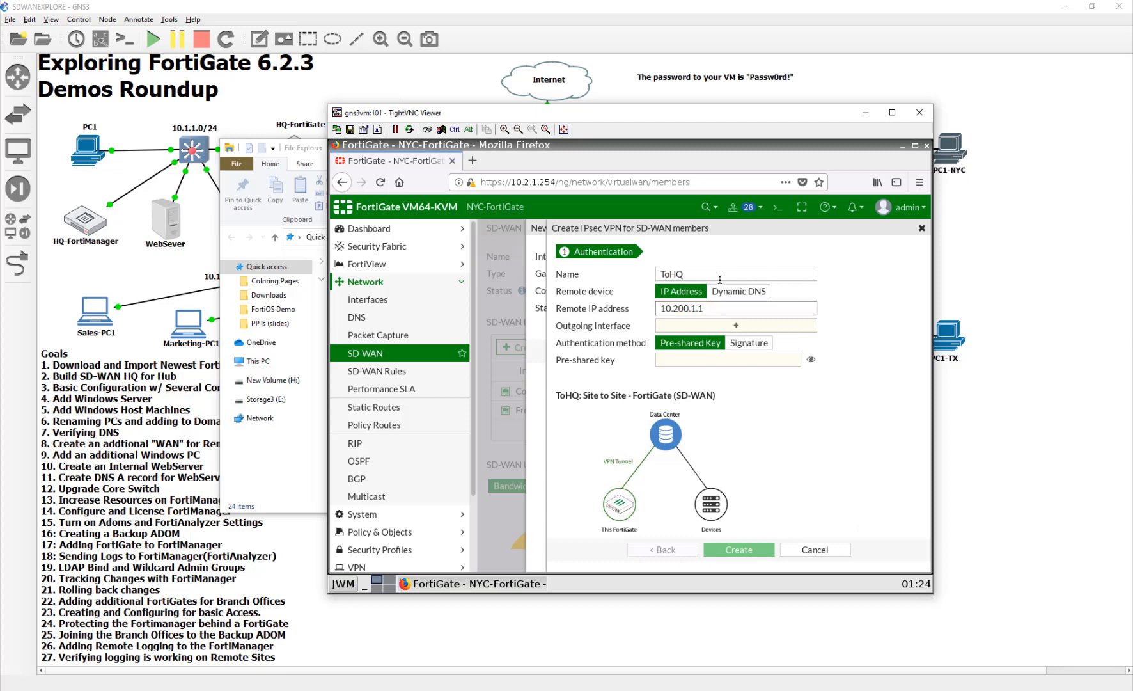
# - Create the ToHQ VPN with outgoing interface Comcast (port1) and the pre-shared key, and discard the new SD-WAN member form
pyautogui.click(735, 325)
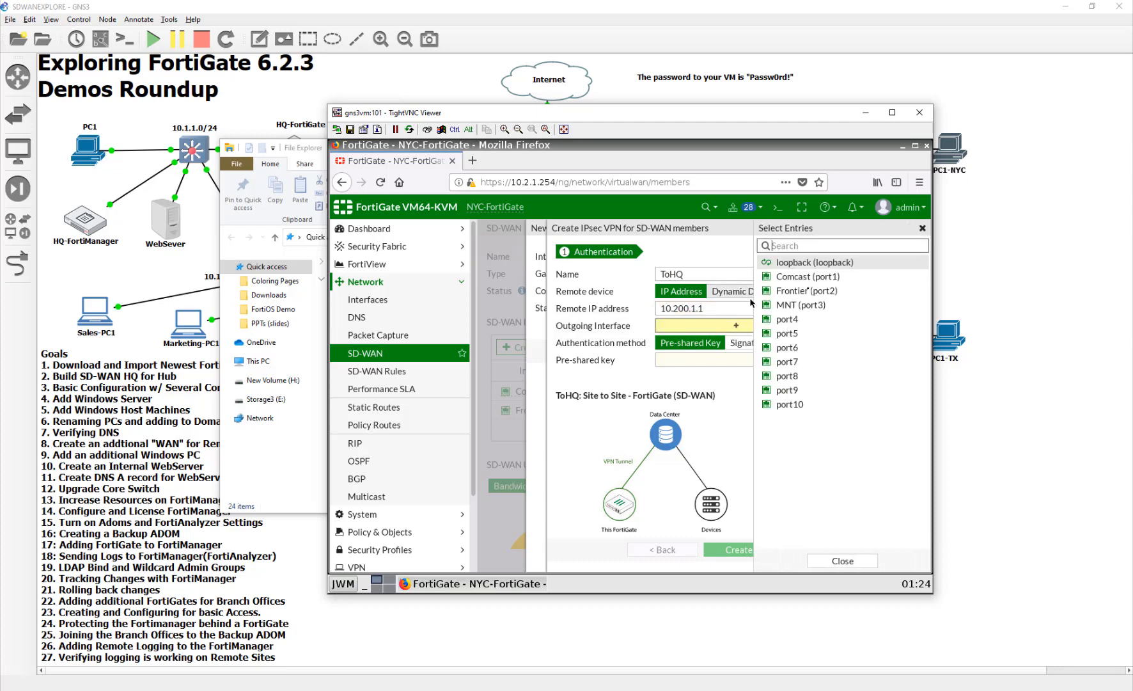
pyautogui.moveTo(844, 278)
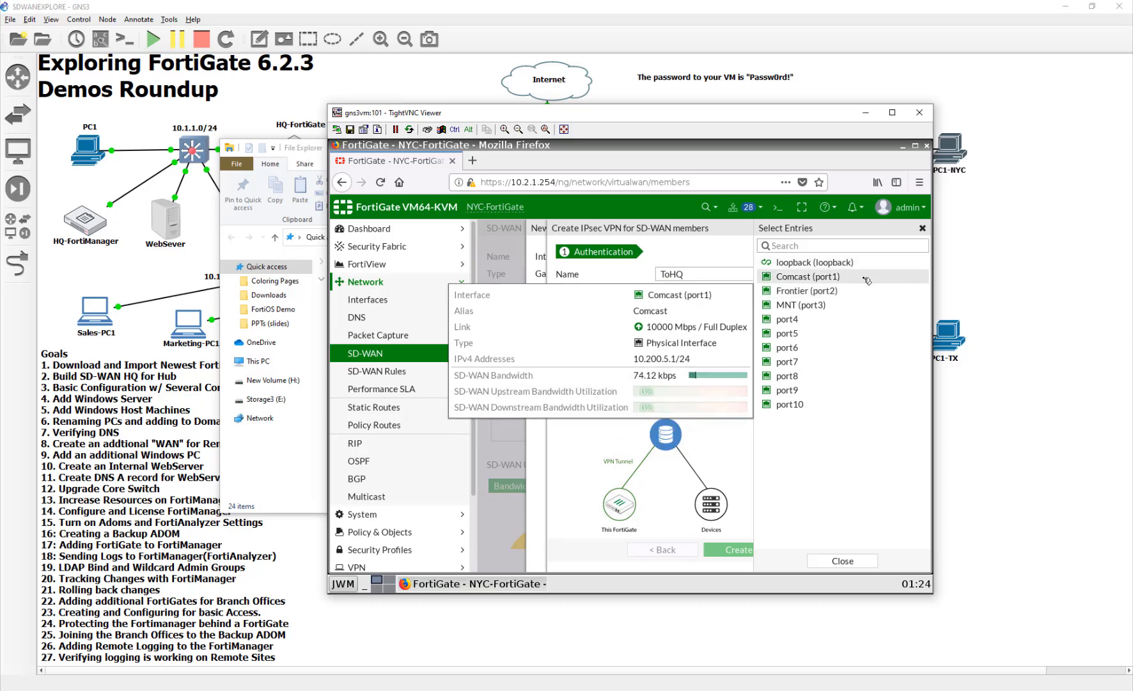
pyautogui.click(865, 276)
pyautogui.click(730, 374)
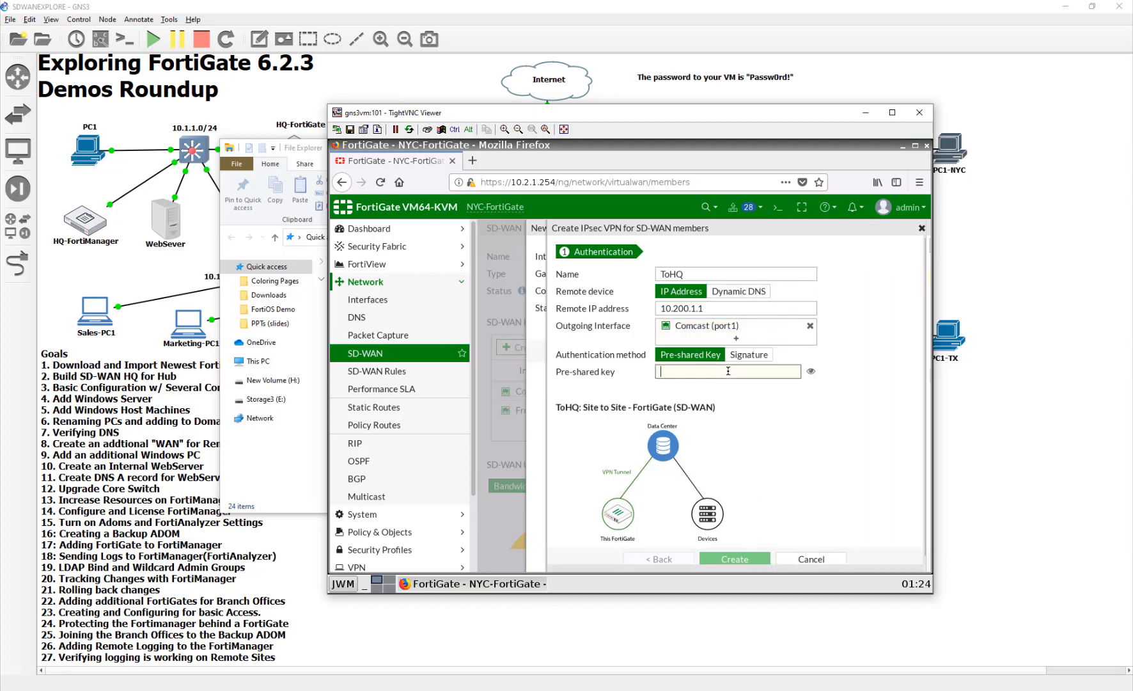
pyautogui.write('fortinet')
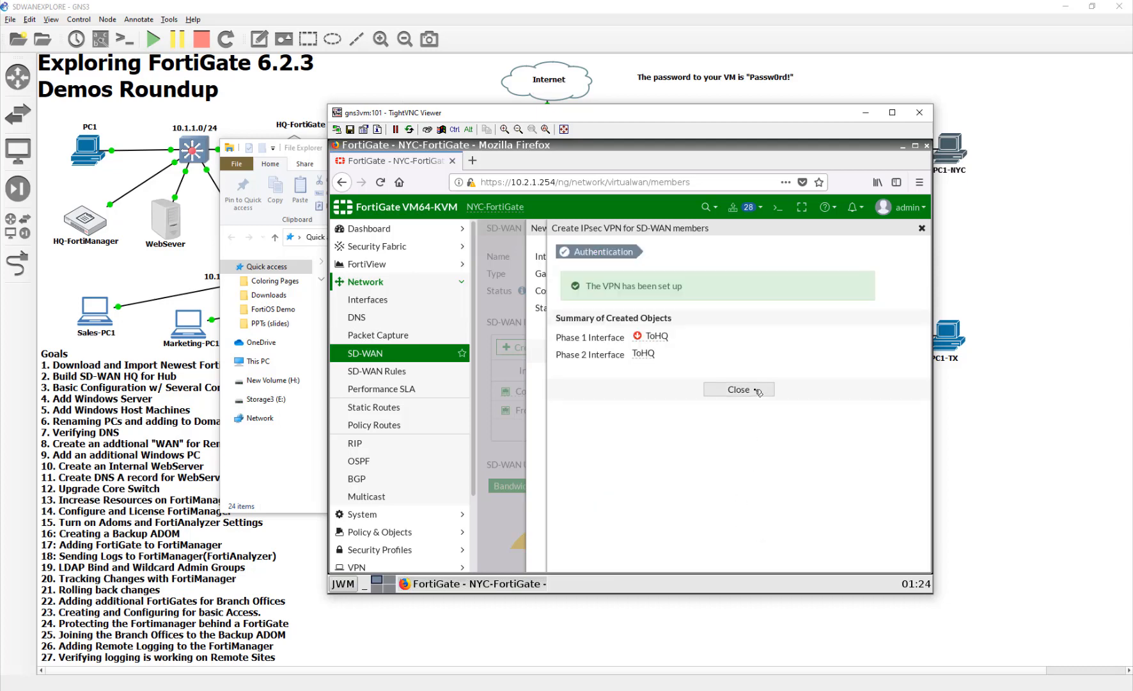
pyautogui.click(757, 390)
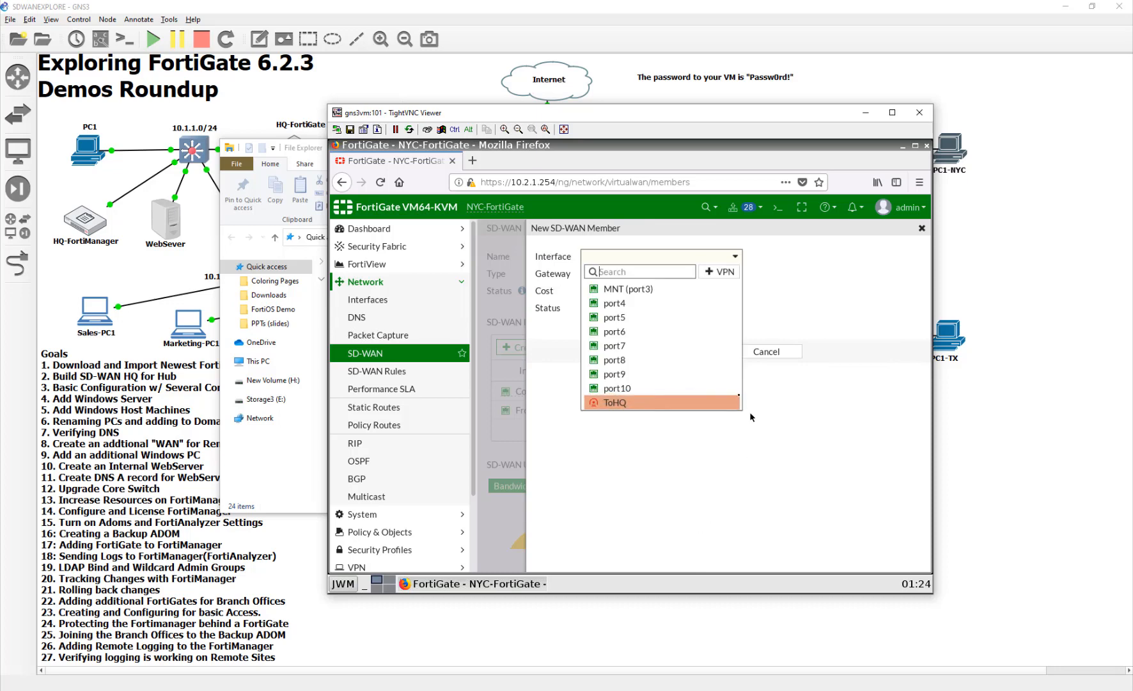
pyautogui.click(715, 403)
pyautogui.click(768, 352)
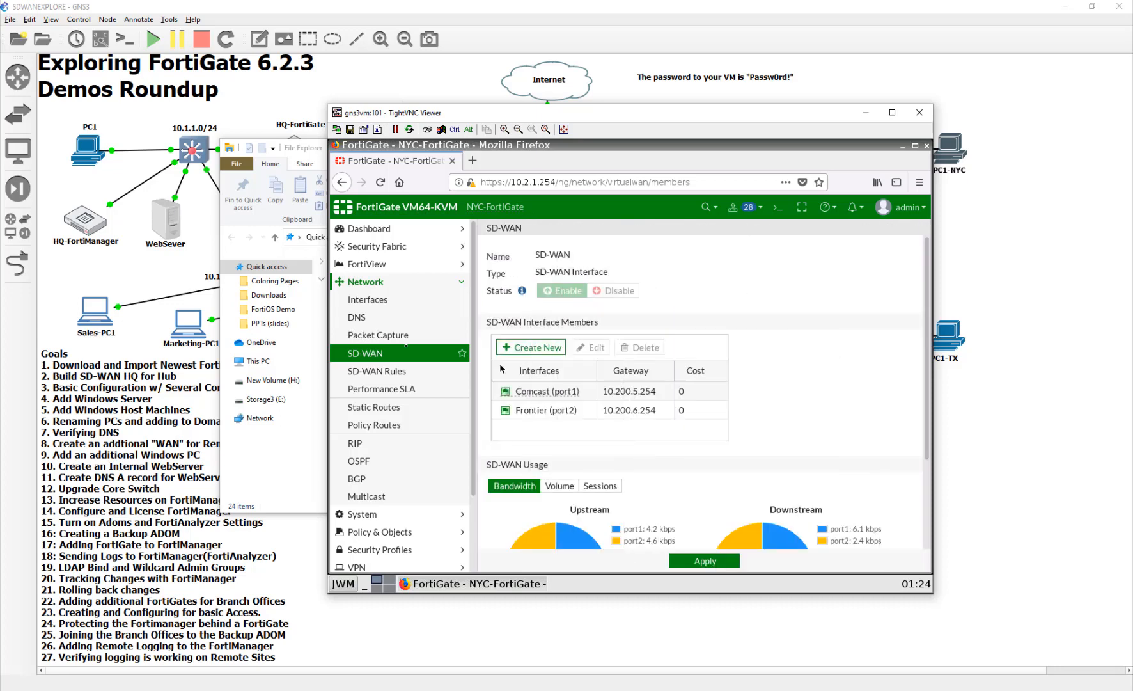
# - Edit the ToHQ tunnel interface under the SD-WAN member Comcast (port1) and set its IP to 10.10.20.2
pyautogui.click(378, 300)
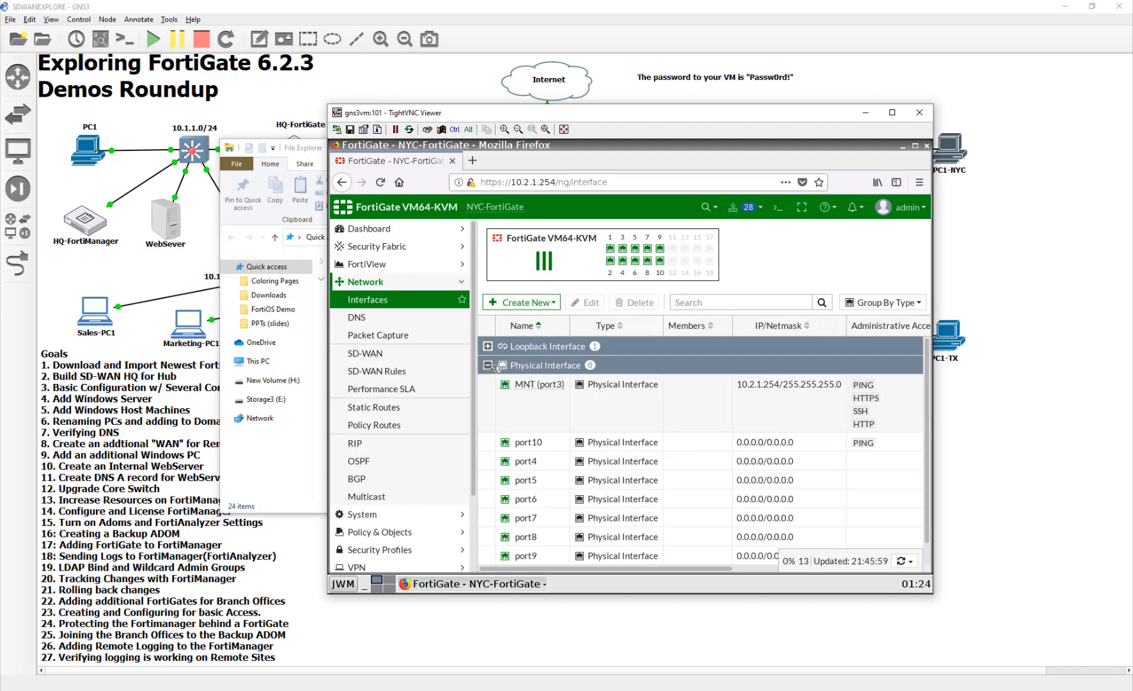
pyautogui.scroll(-1, 530, 432)
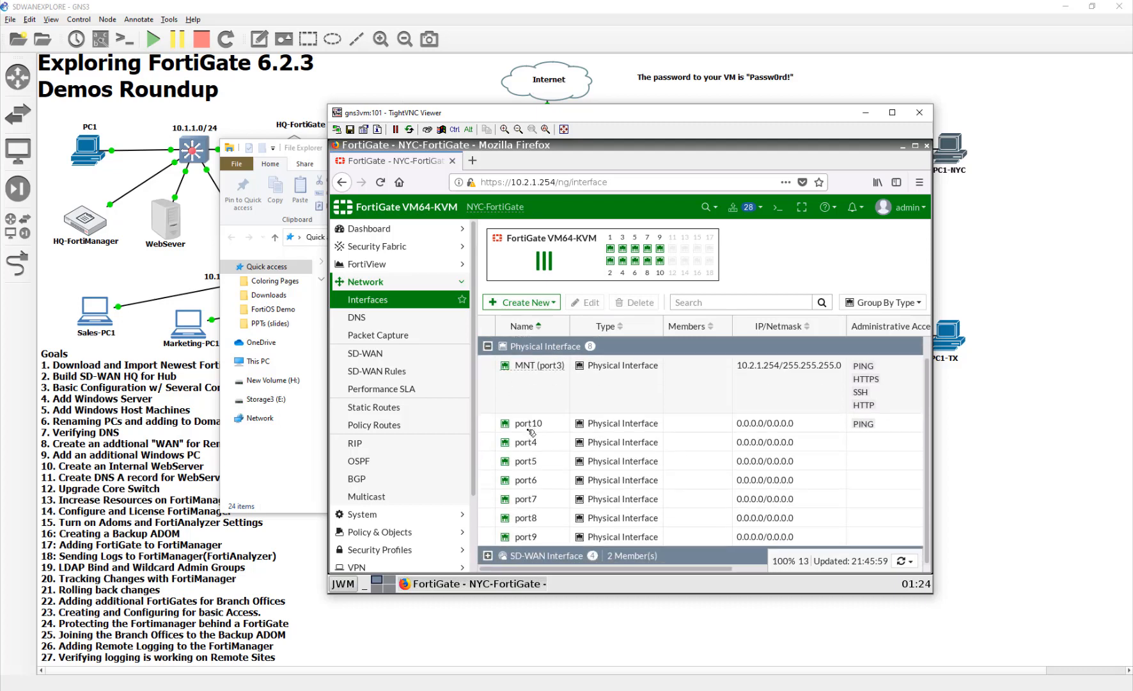
pyautogui.click(487, 555)
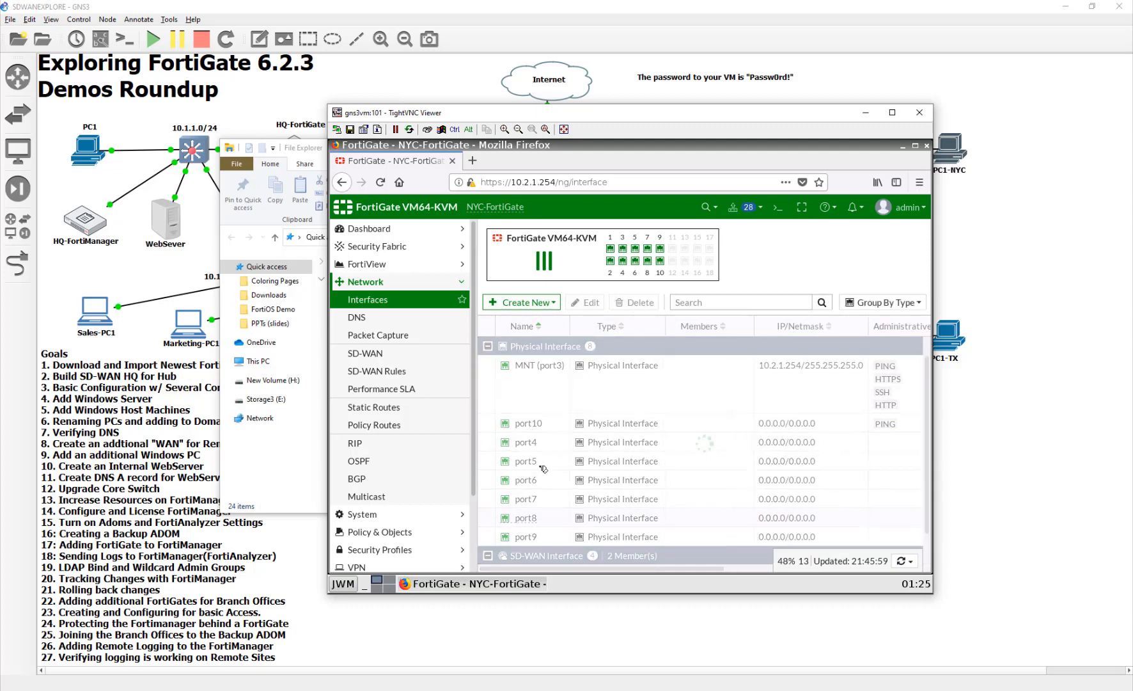
pyautogui.scroll(-1, 544, 468)
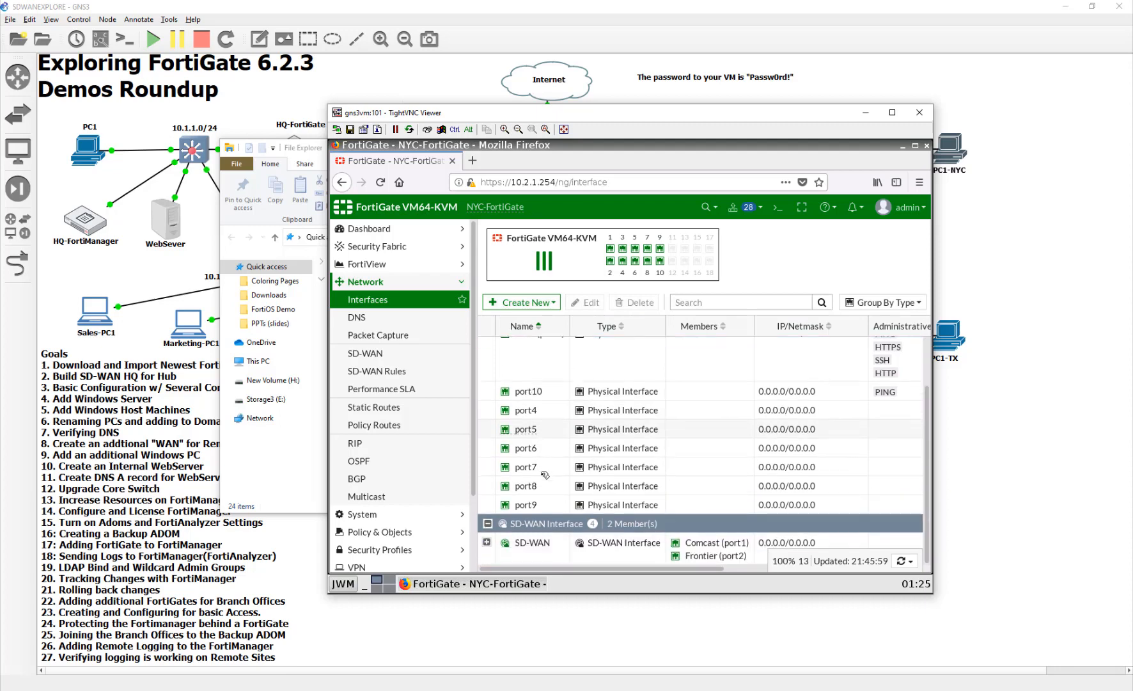
pyautogui.click(487, 542)
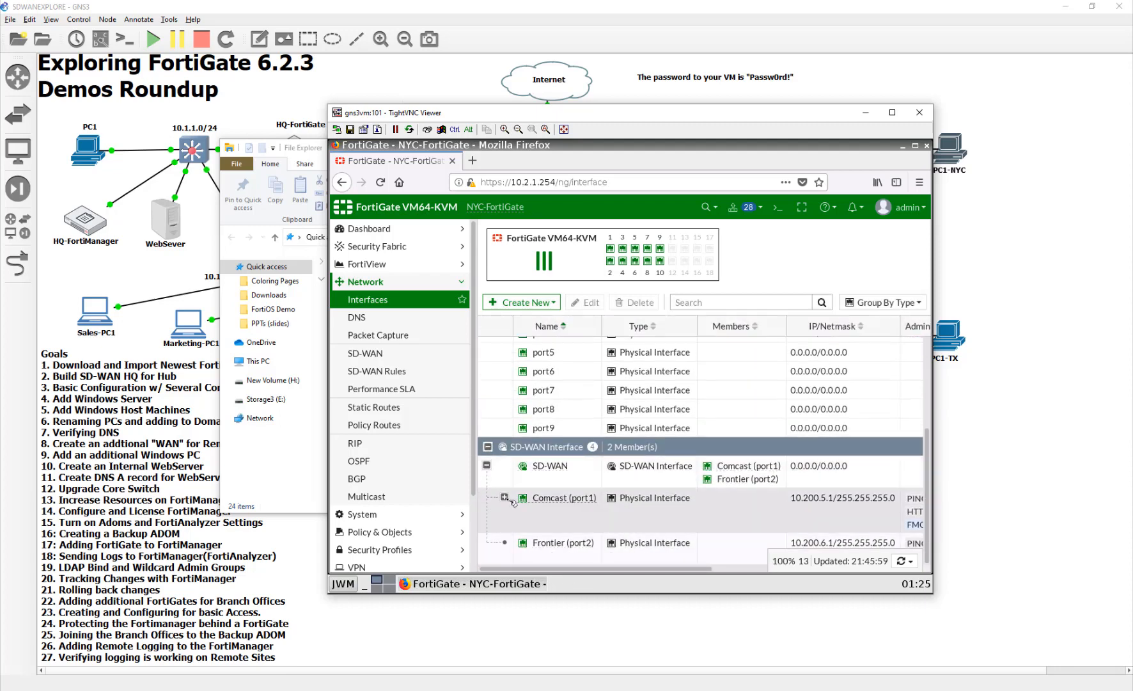
pyautogui.click(504, 497)
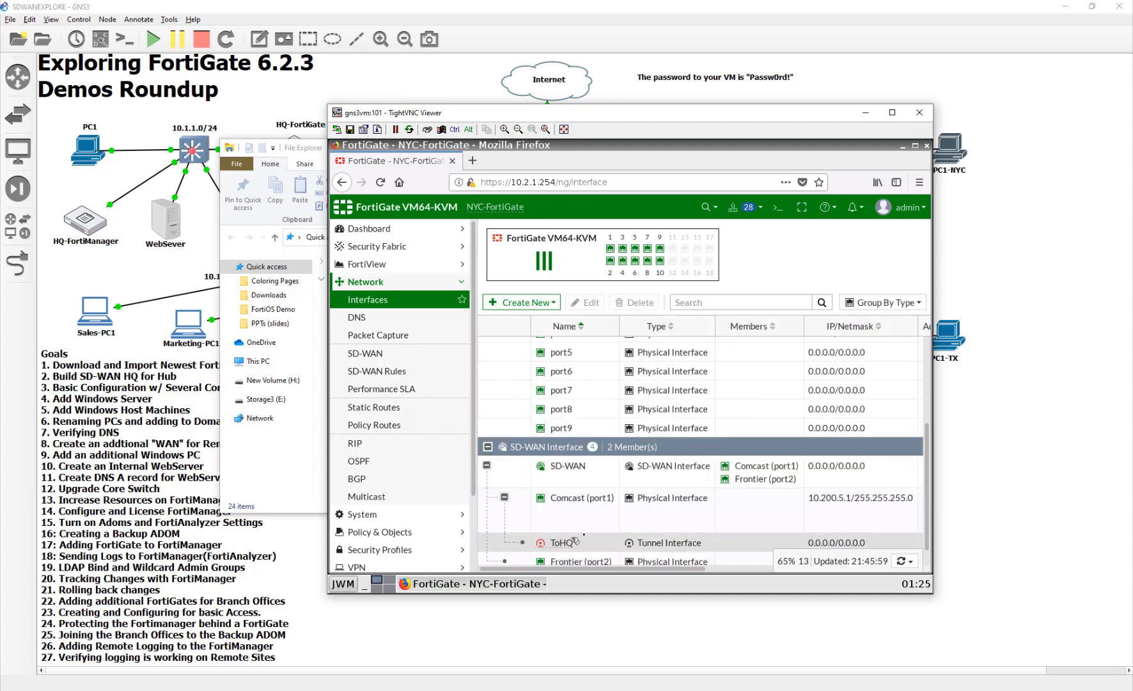
pyautogui.doubleClick(739, 545)
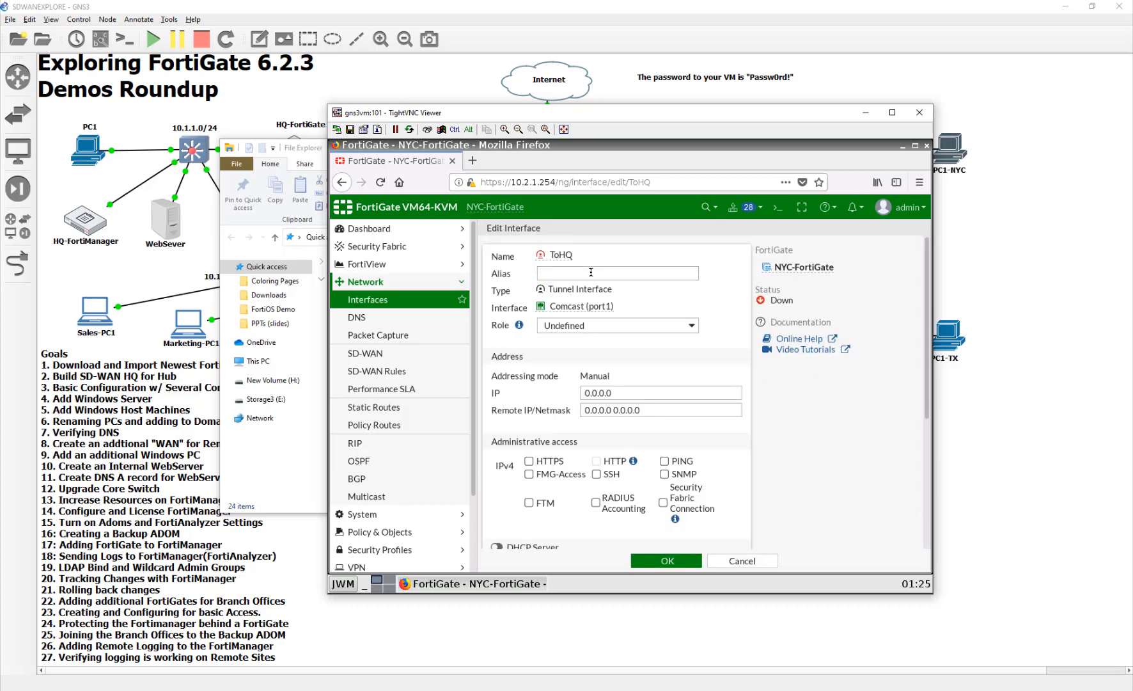
pyautogui.click(591, 272)
pyautogui.moveTo(643, 394); pyautogui.dragTo(486, 392)
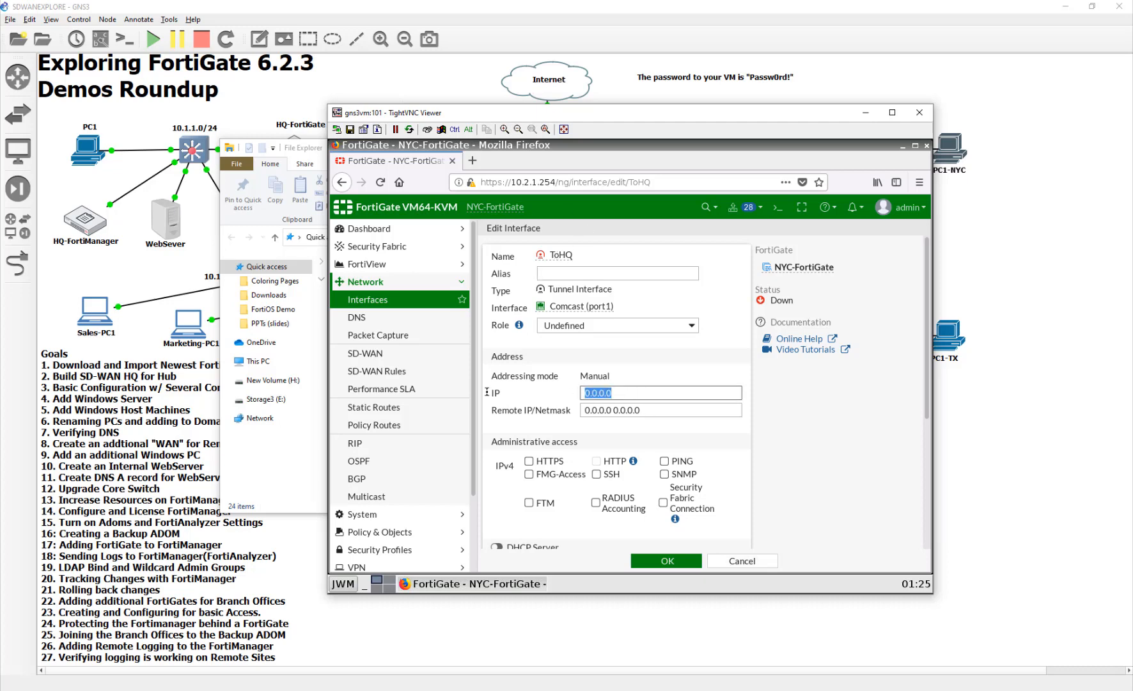
pyautogui.write('10')
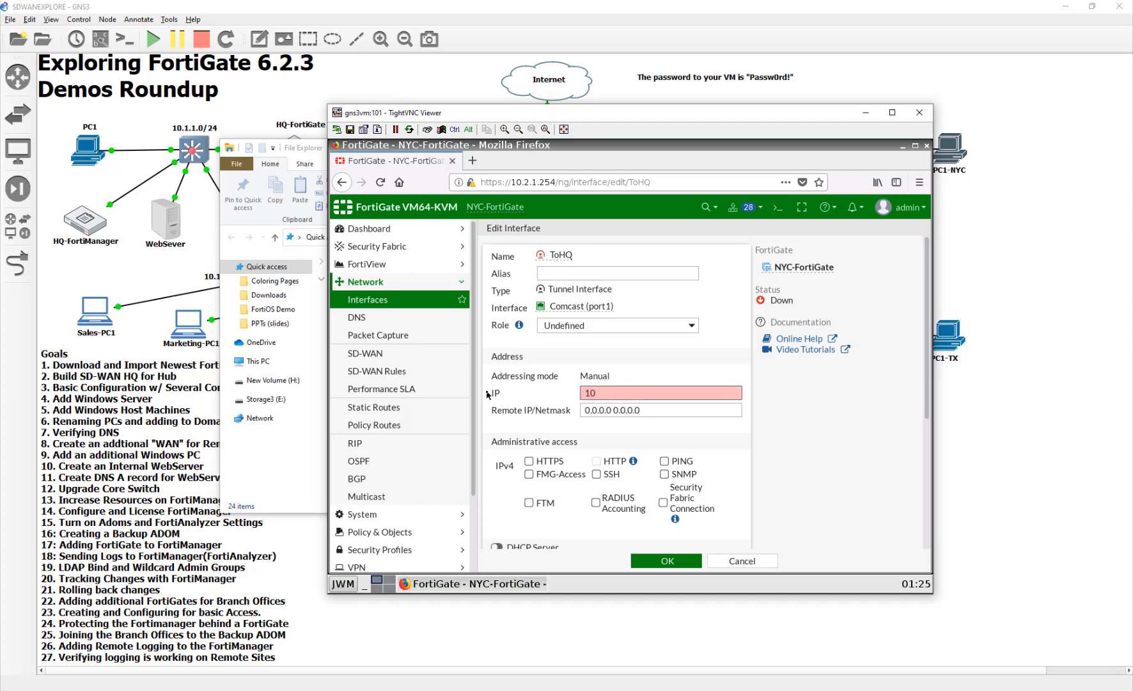
pyautogui.write('.10.20.2')
# - Set the ToHQ interface's remote IP/netmask to 10.10.20.1/32, allow PING access, and save the interface
pyautogui.press('Tab')
pyautogui.write('10.10')
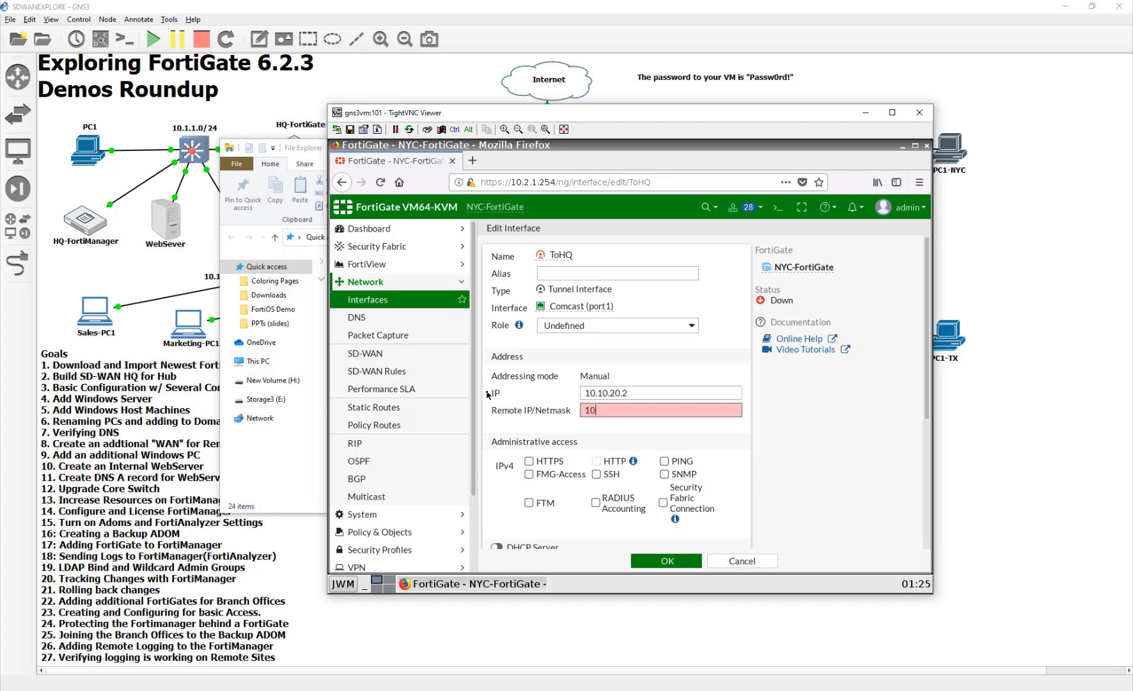
pyautogui.write('.20.1/32')
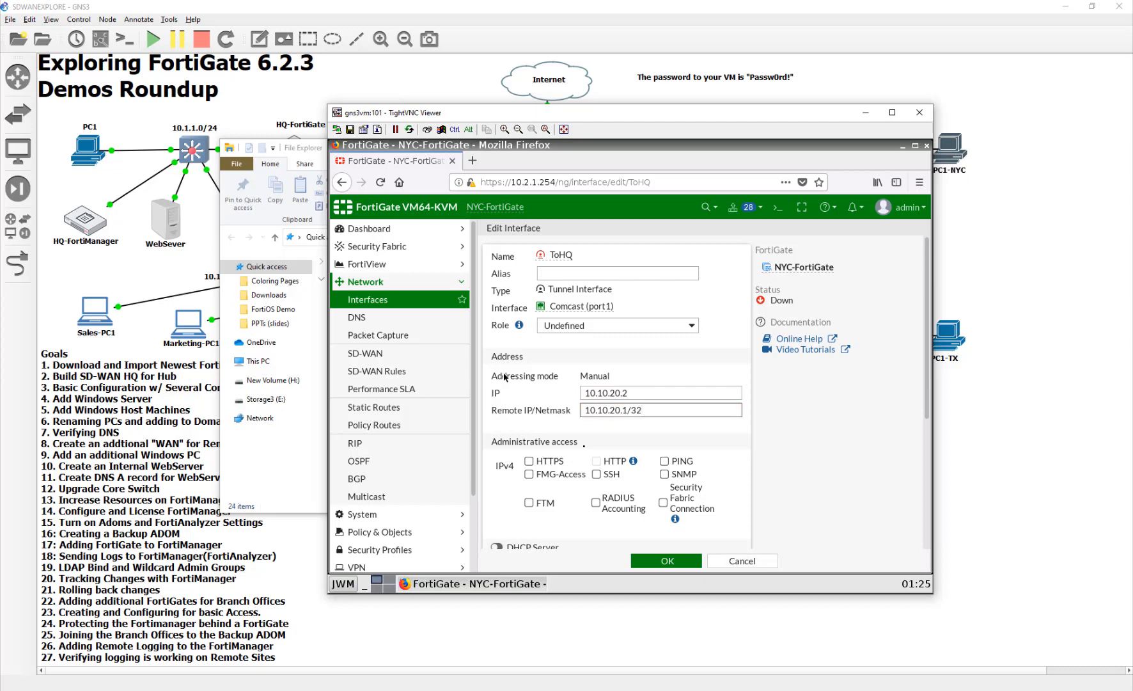
pyautogui.click(678, 462)
pyautogui.click(689, 562)
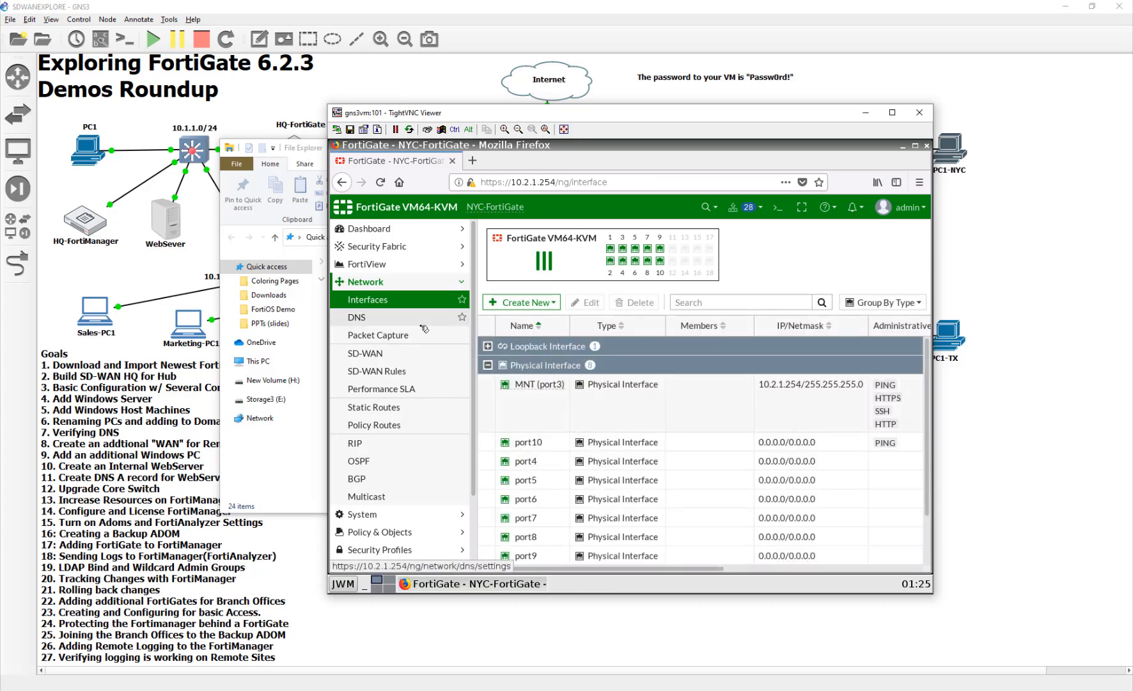
# - Add ToHQ as a new SD-WAN member with gateway 10.10.20.1
pyautogui.click(411, 354)
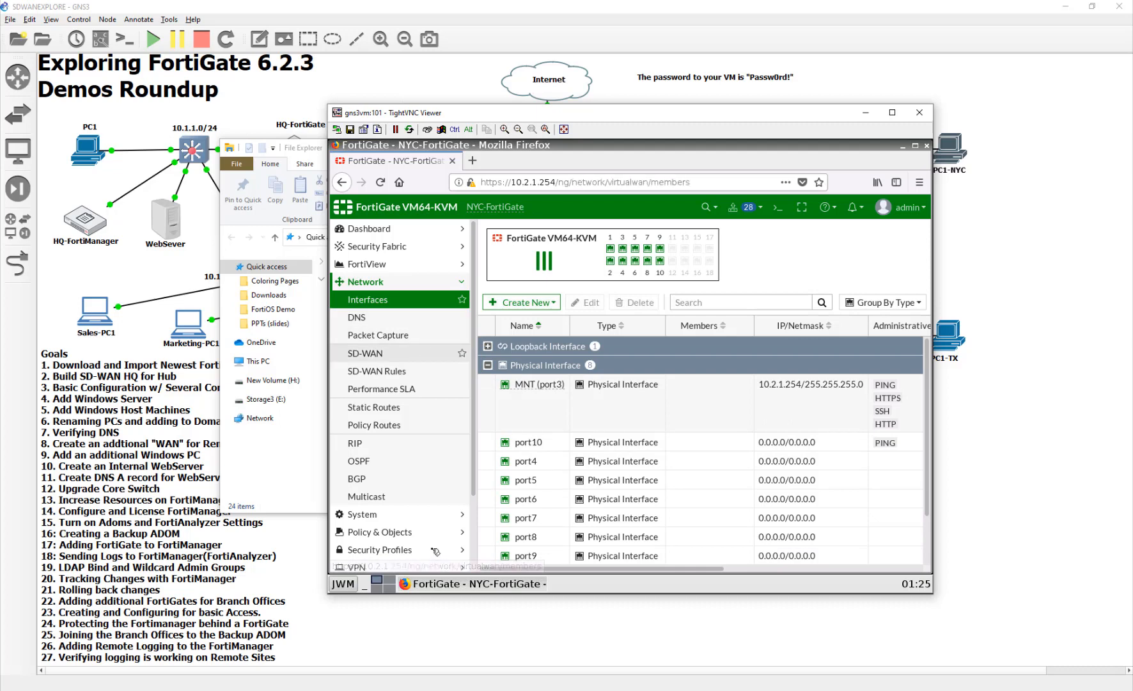
pyautogui.click(514, 348)
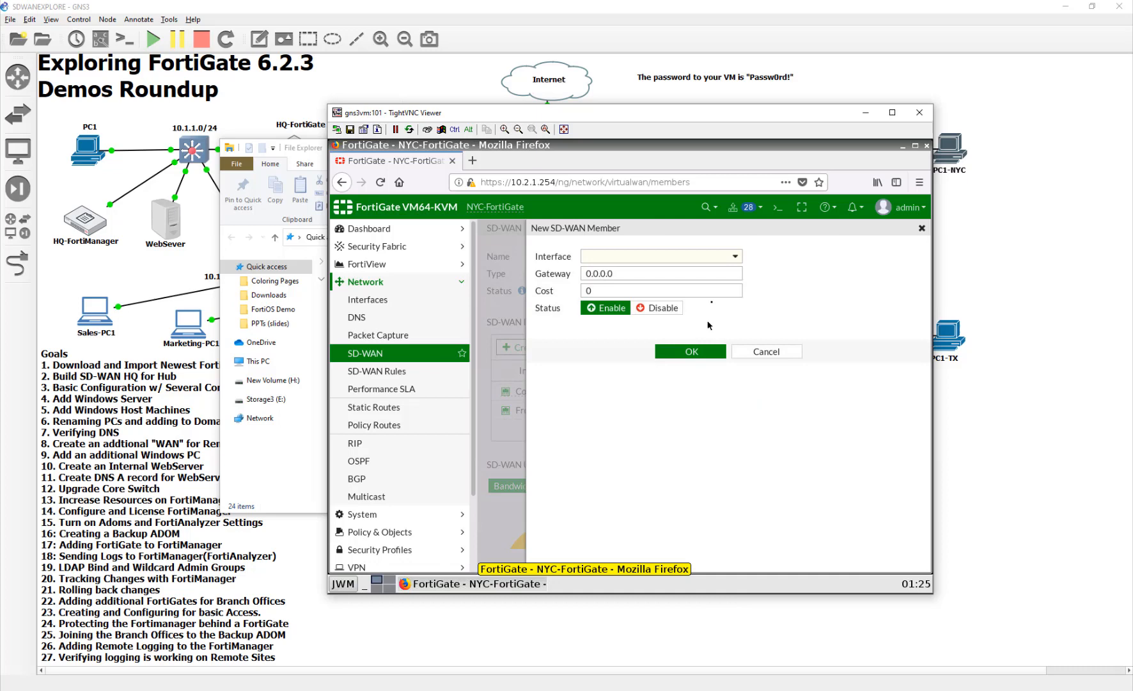
pyautogui.click(692, 259)
pyautogui.click(614, 403)
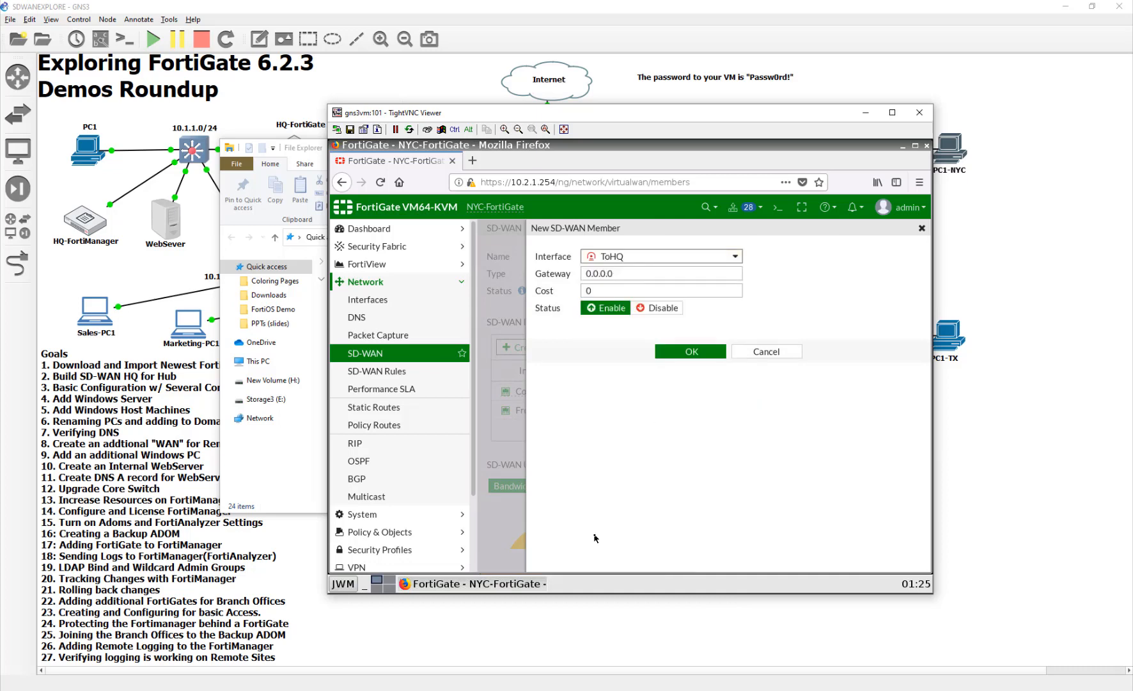
pyautogui.moveTo(633, 274); pyautogui.dragTo(478, 275)
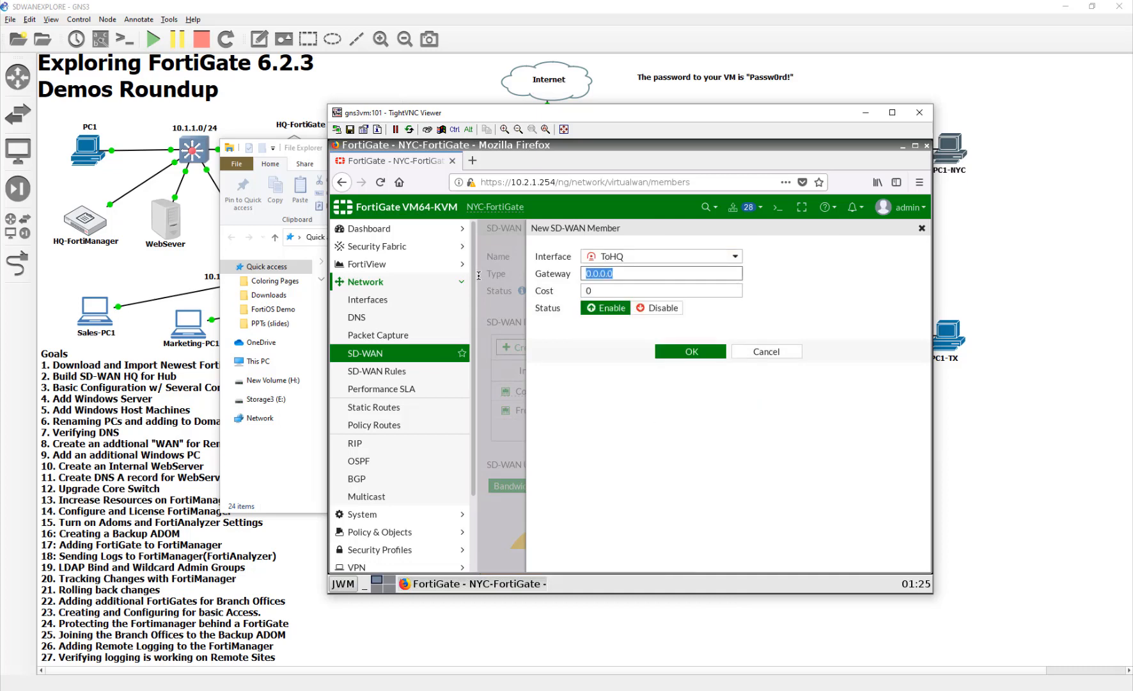
pyautogui.write('10.10')
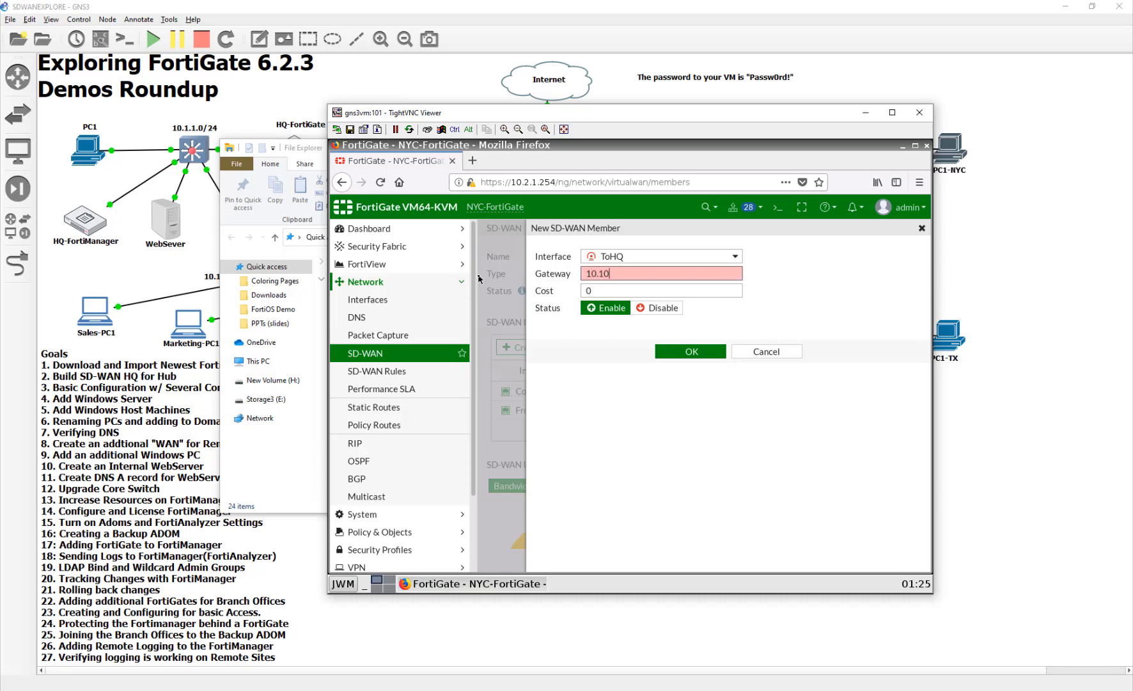
pyautogui.write('.20.1')
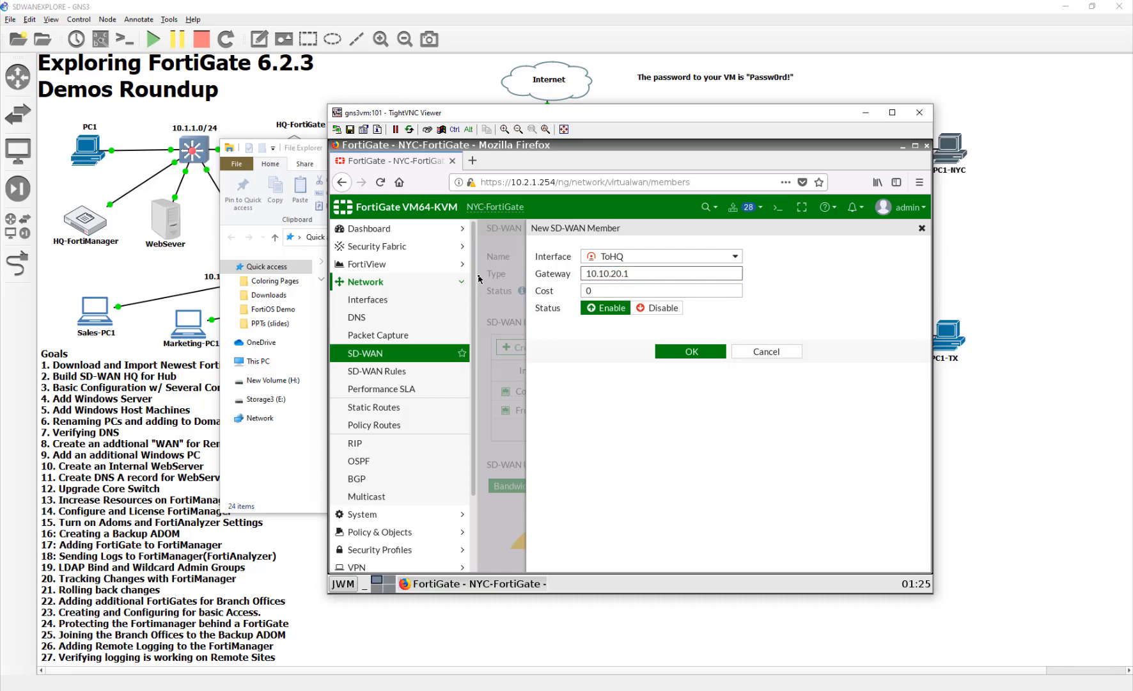
pyautogui.click(686, 352)
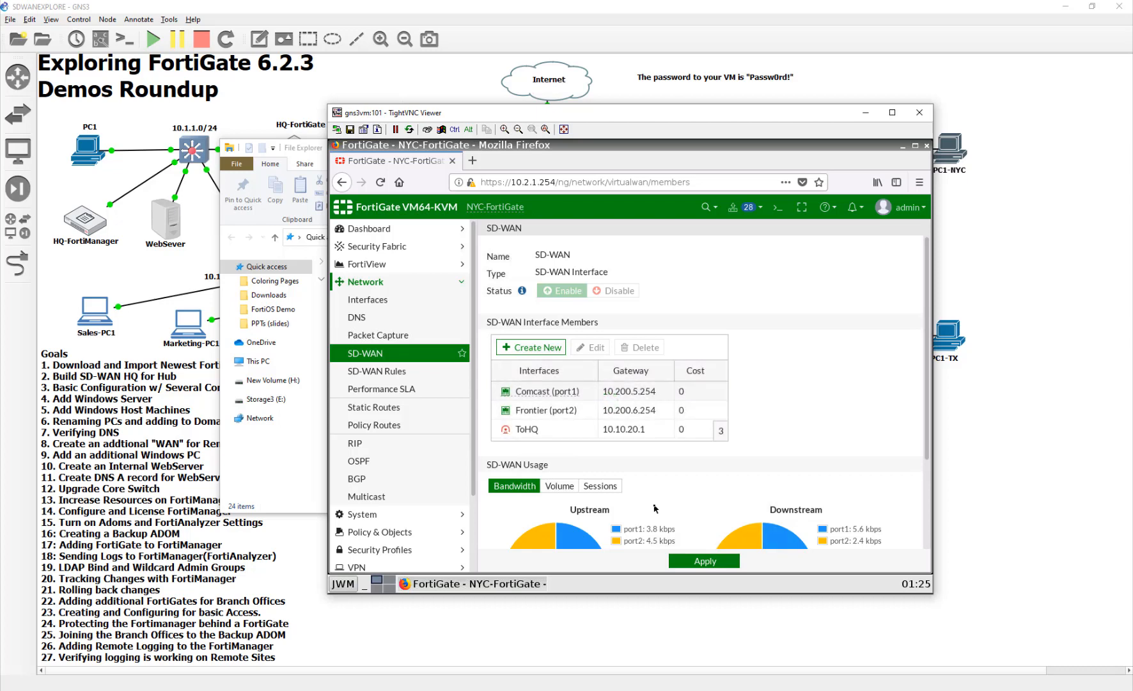
# - Apply the SD-WAN member changes on NYC-FortiGate and review its SD-WAN rules, including the implicit rule
pyautogui.click(694, 562)
pyautogui.scroll(-3, 683, 472)
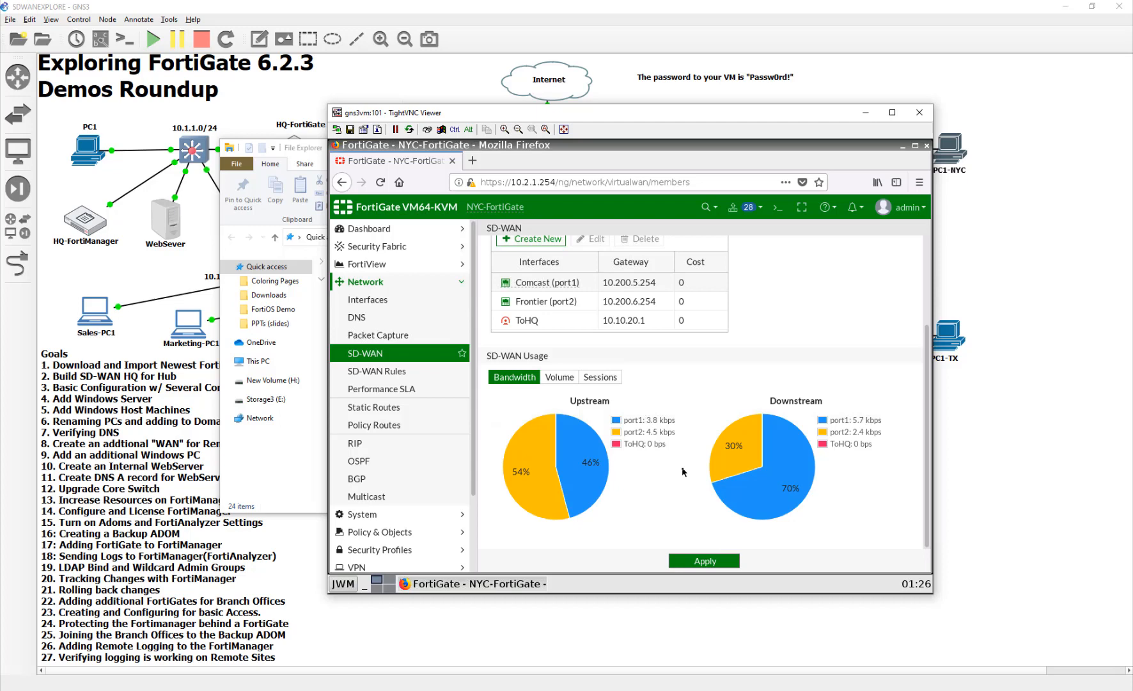
pyautogui.click(390, 373)
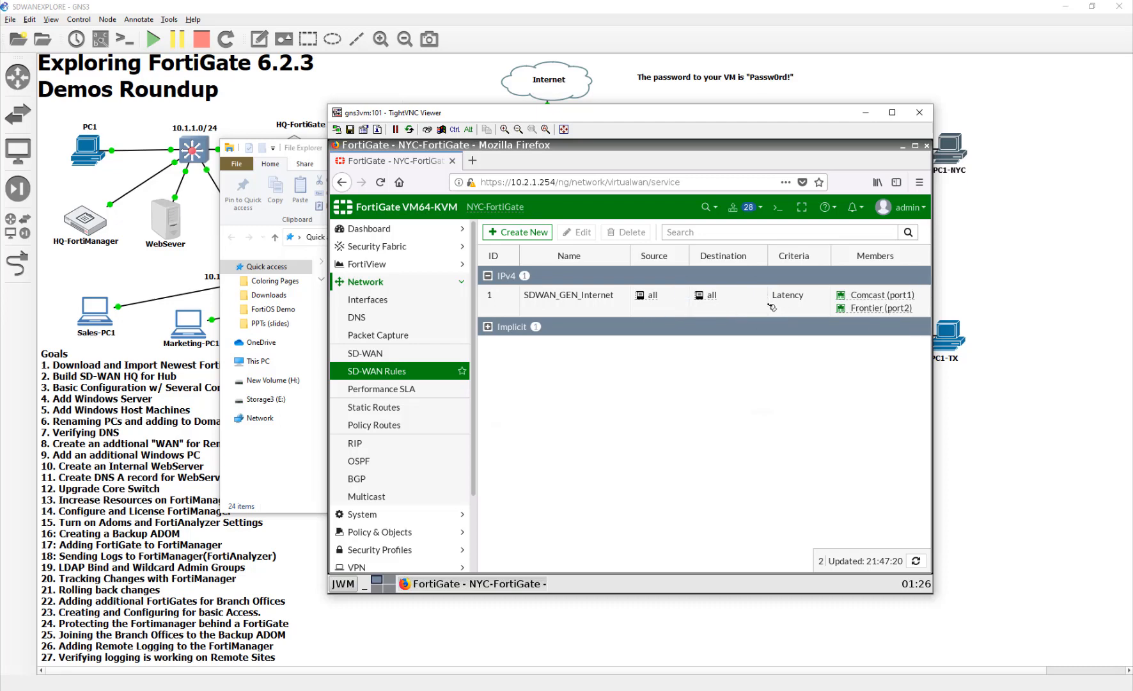
pyautogui.click(508, 326)
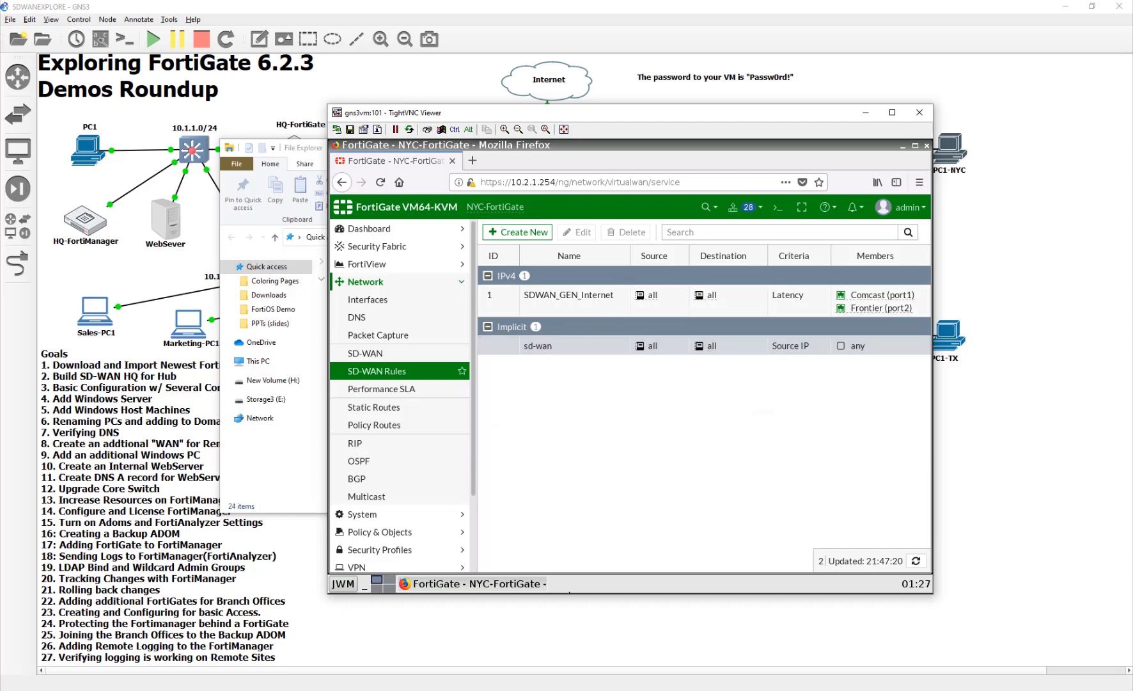
# - Check the goals list and tunnel layout in the GNS3 topology and return to the NYC-FortiGate session
pyautogui.click(553, 641)
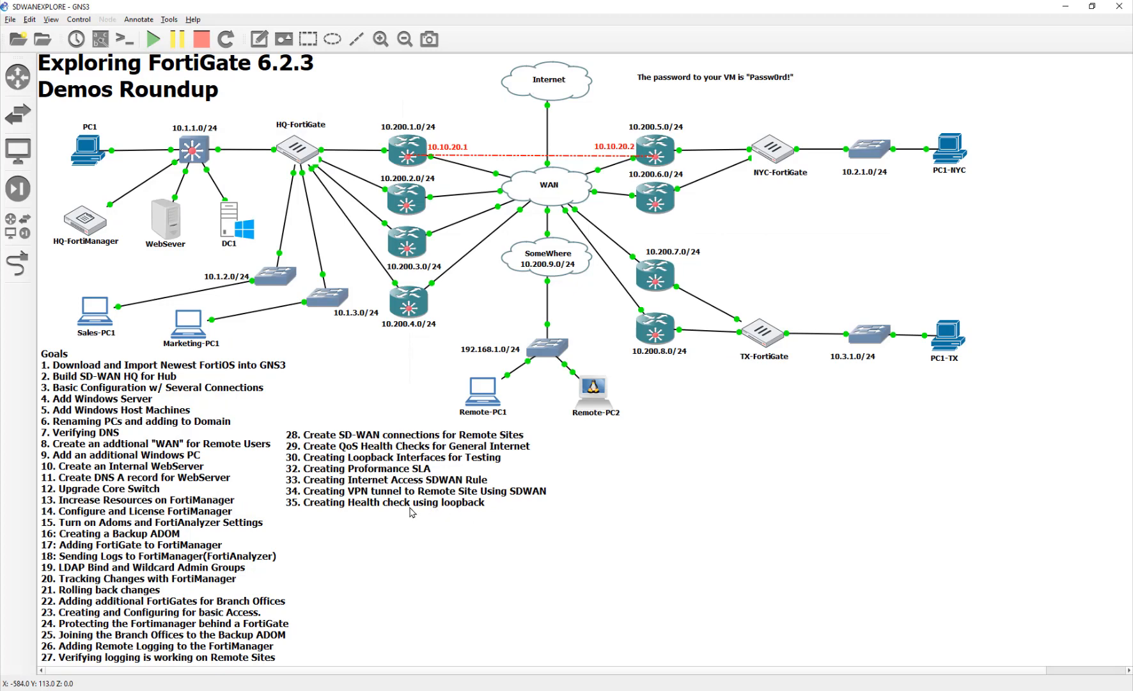
pyautogui.click(730, 689)
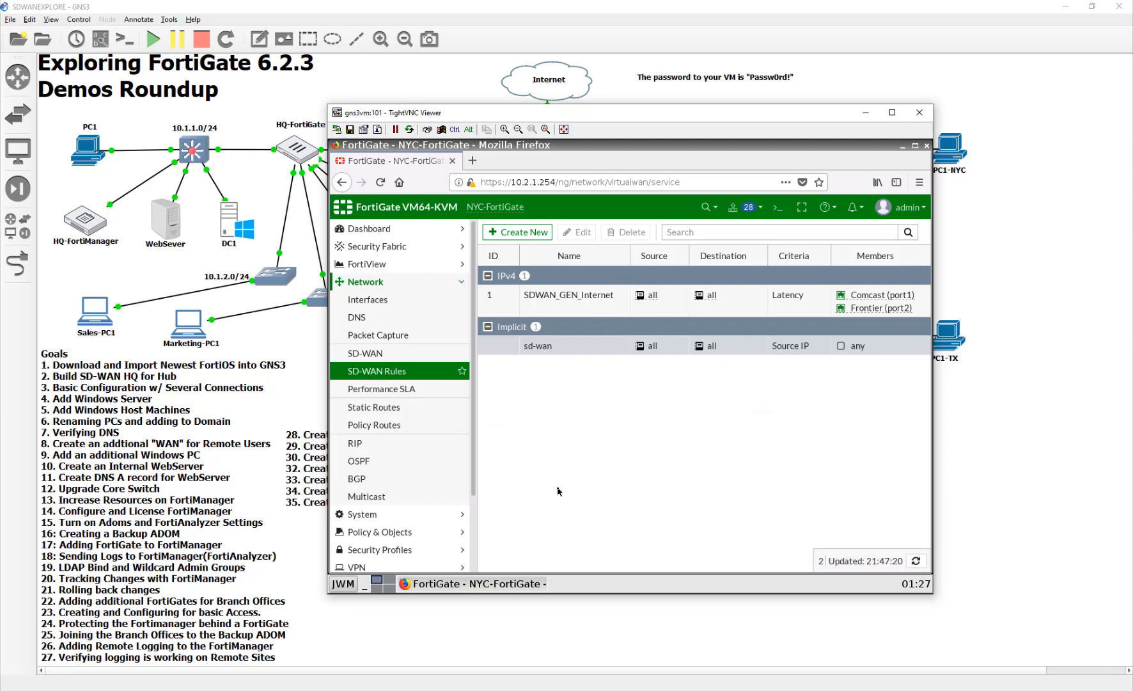
pyautogui.scroll(-2, 475, 487)
pyautogui.scroll(2, 474, 486)
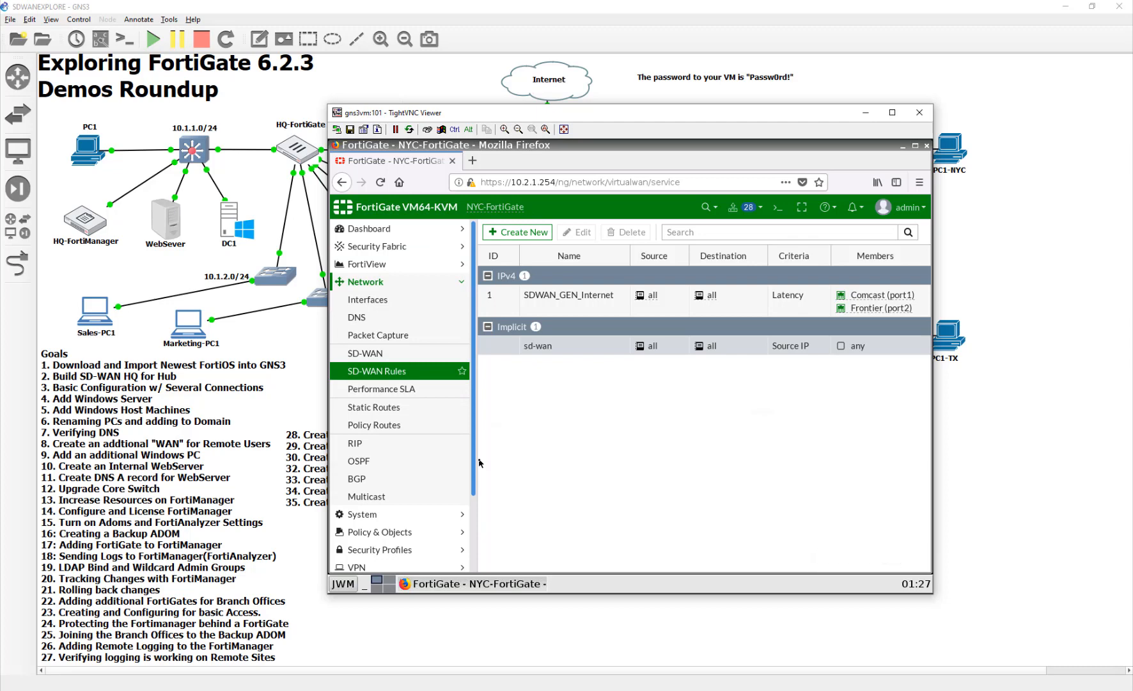
pyautogui.scroll(-1, 480, 463)
pyautogui.scroll(1, 480, 394)
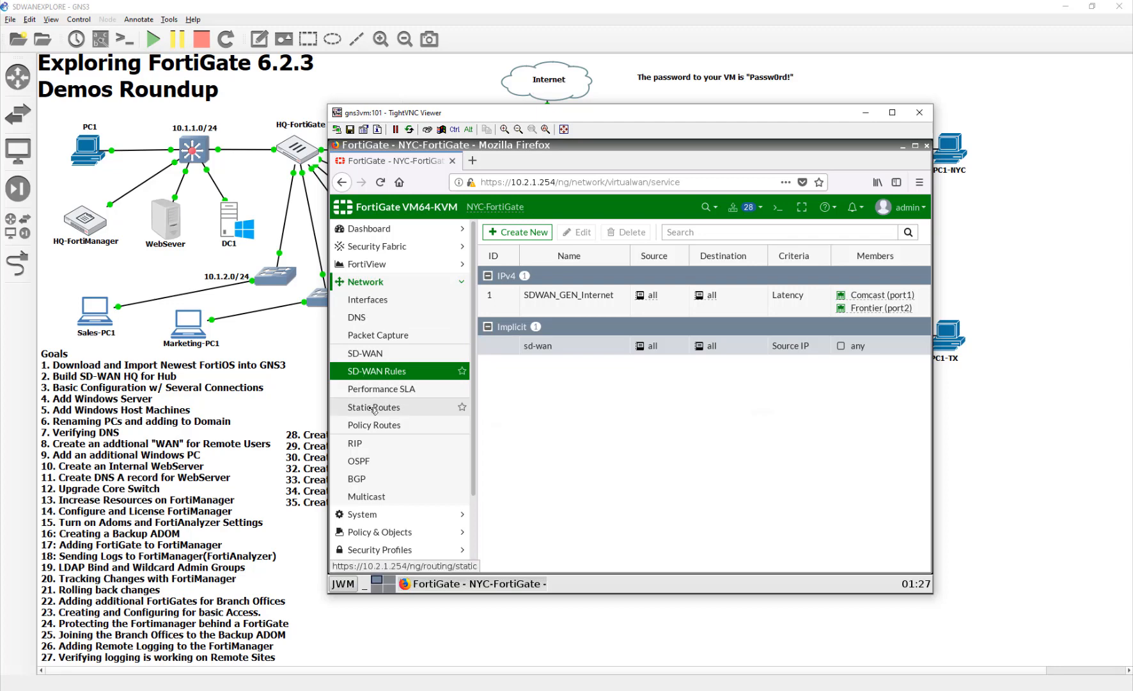
# - Start a new IPv4 policy on NYC-FortiGate named VPN_LB_HCK
pyautogui.click(377, 531)
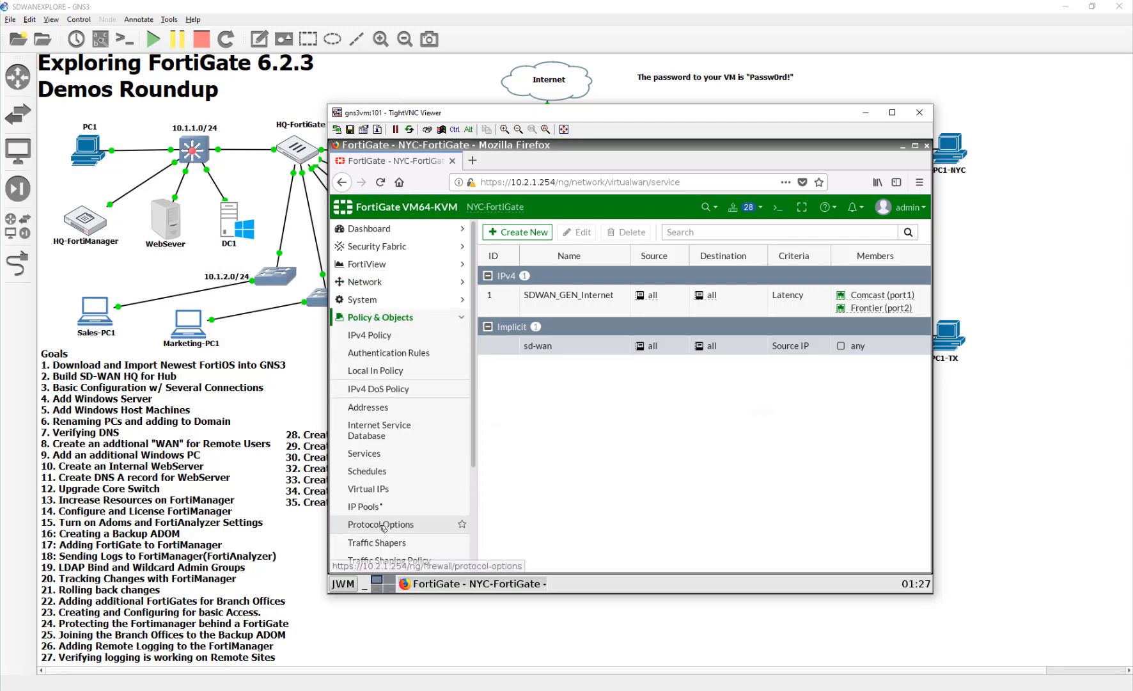
pyautogui.click(387, 336)
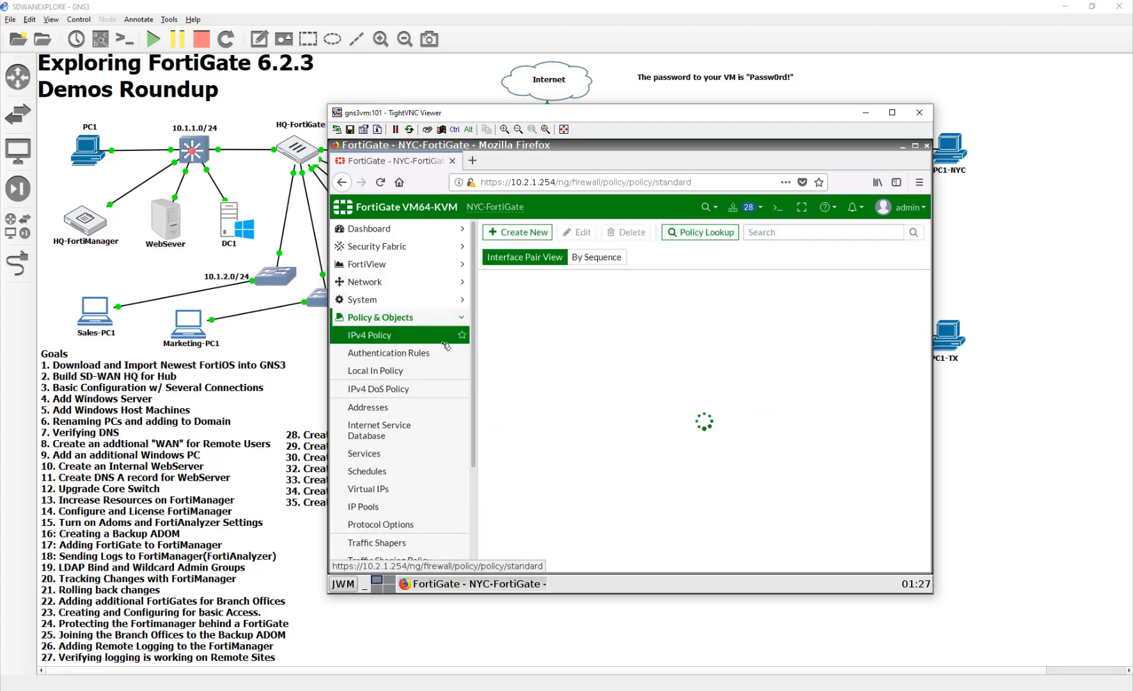
pyautogui.click(530, 234)
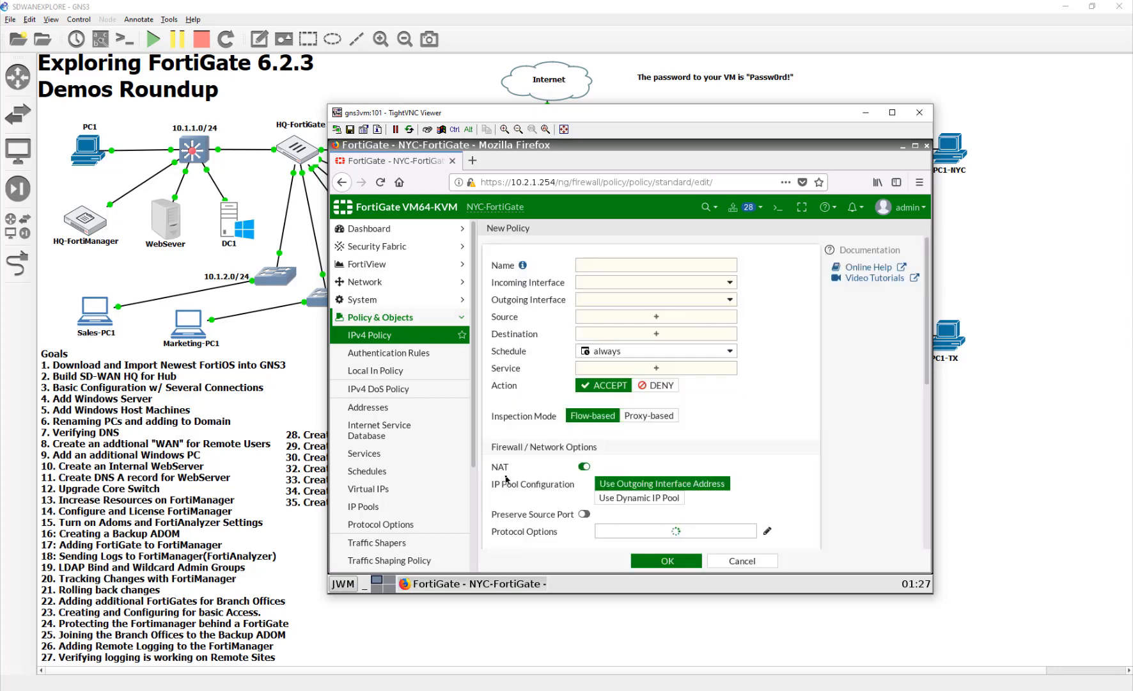
pyautogui.click(618, 264)
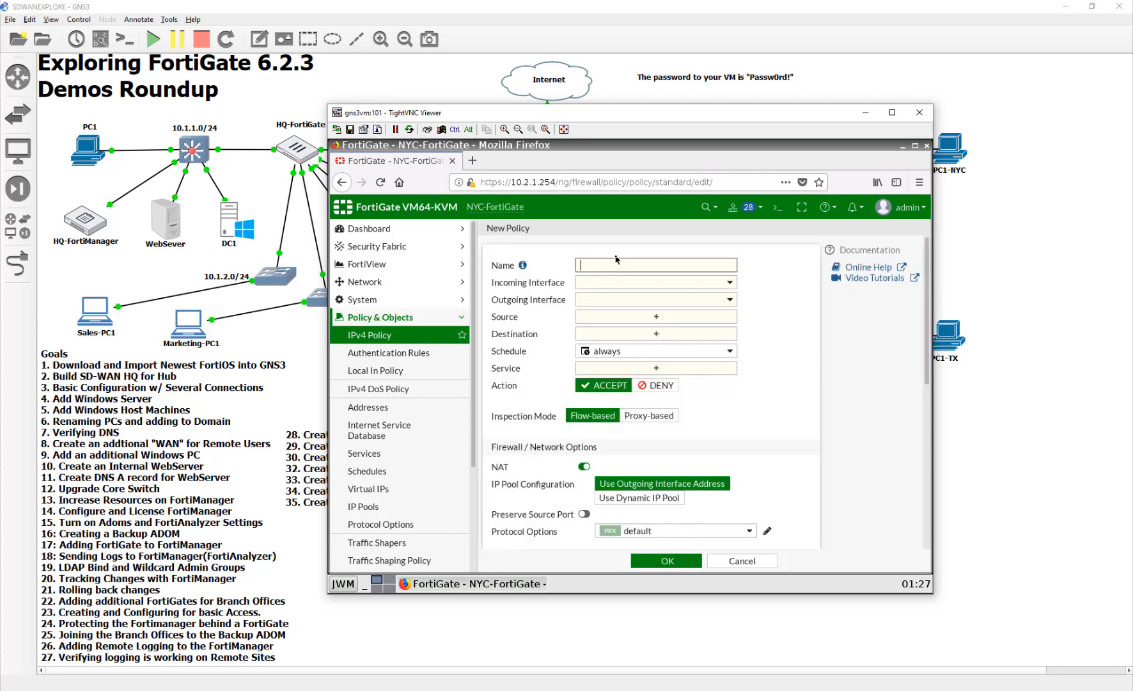
pyautogui.write('VPN_LB_HCK')
# - Set the NYC policy's incoming interface to SD-WAN and its outgoing interface to loopback
pyautogui.click(687, 283)
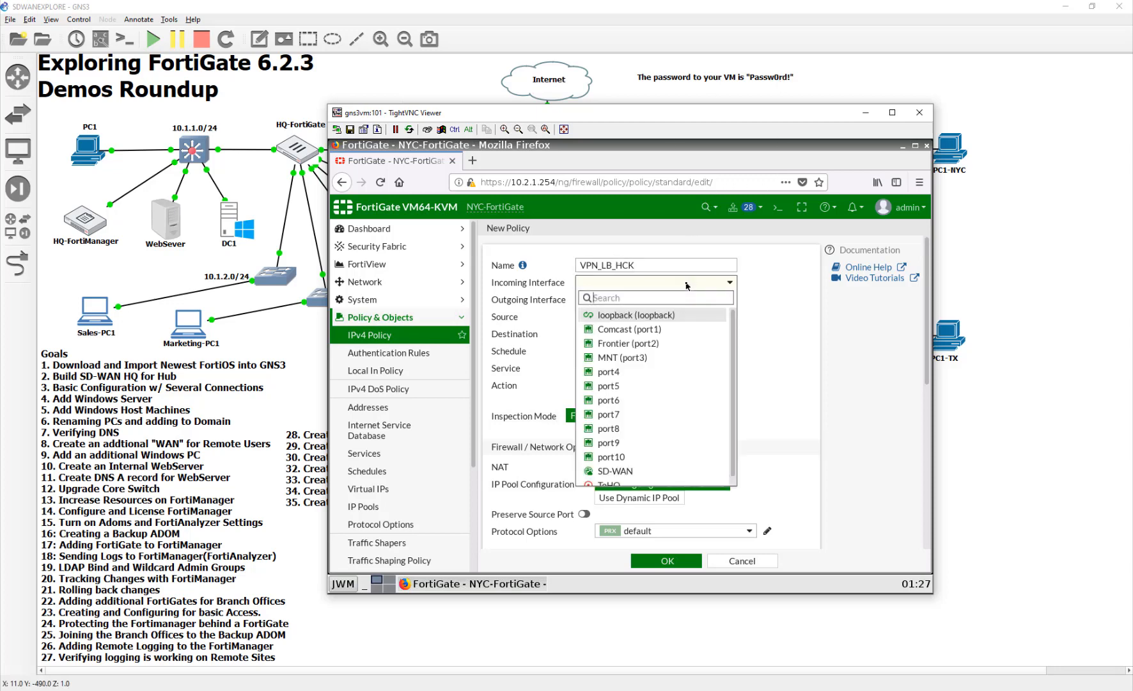
pyautogui.click(675, 473)
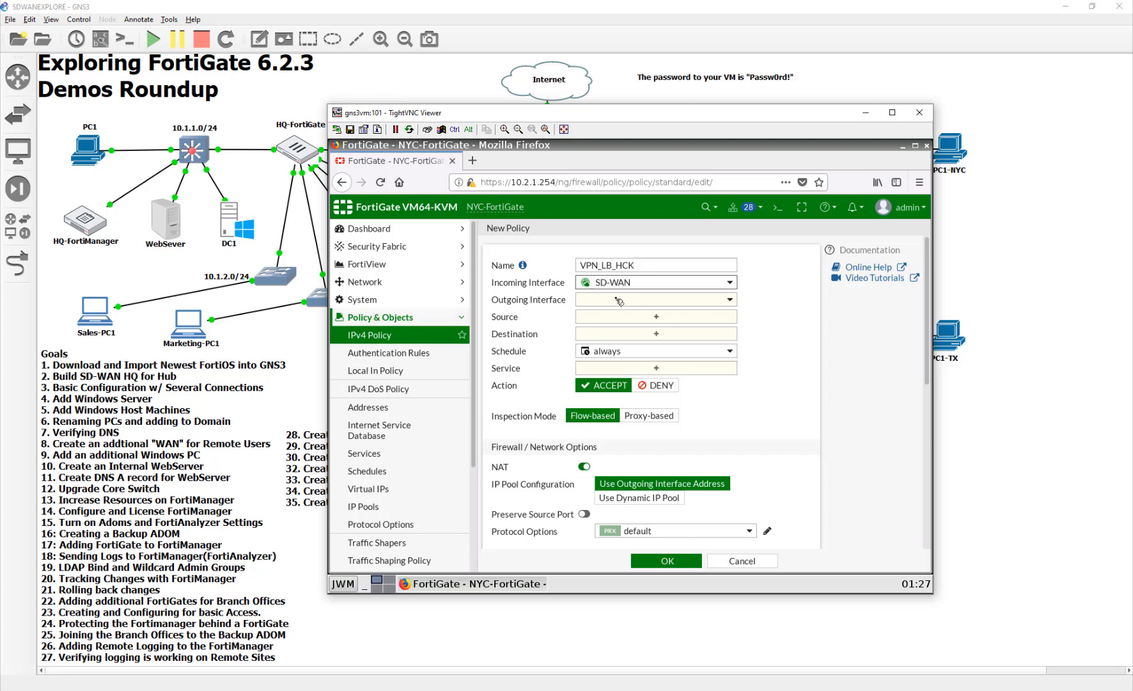
pyautogui.click(618, 301)
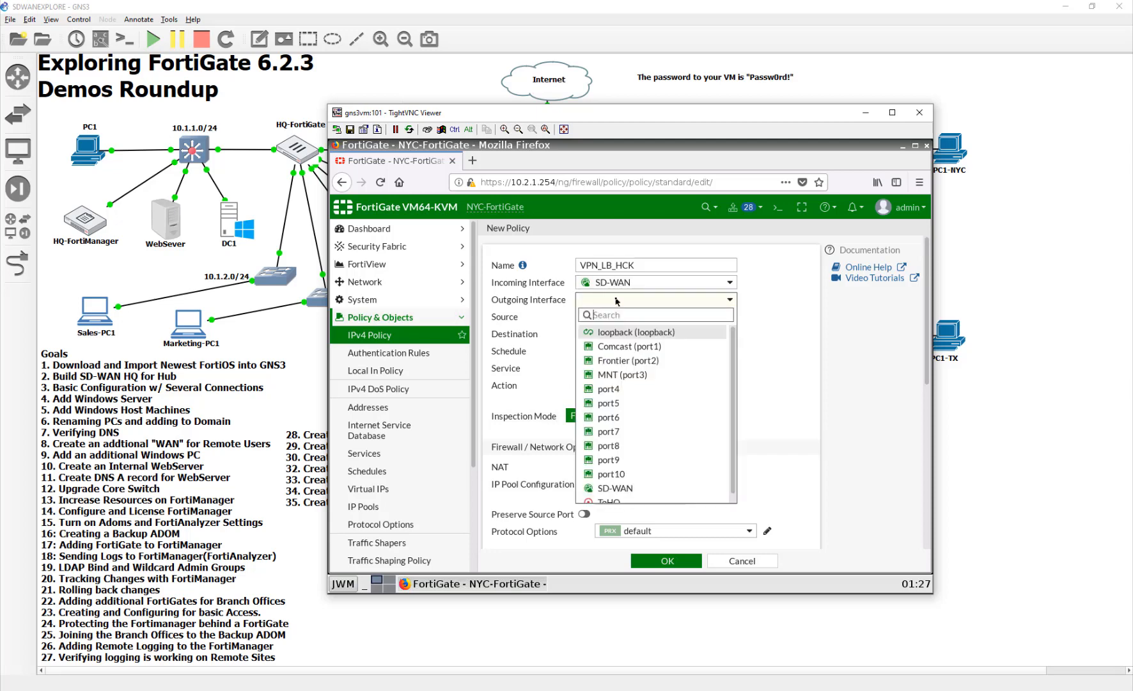
pyautogui.click(627, 331)
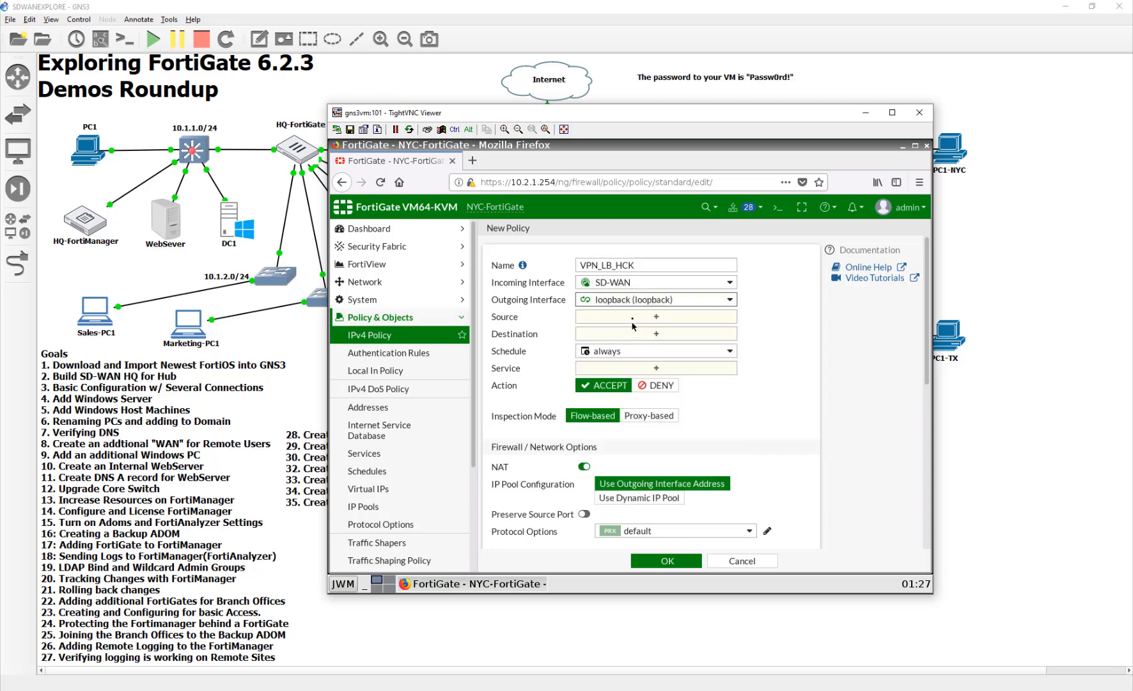
# - Set the NYC policy's source and destination to all and its service to ALL_ICMP
pyautogui.click(632, 322)
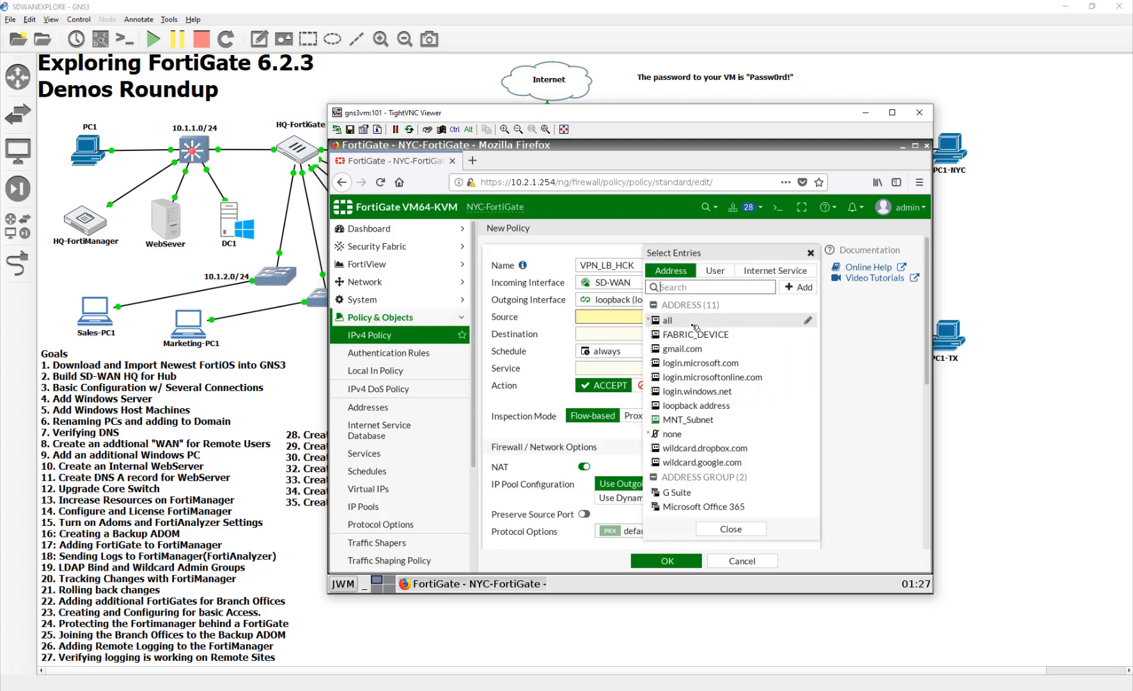
pyautogui.click(696, 322)
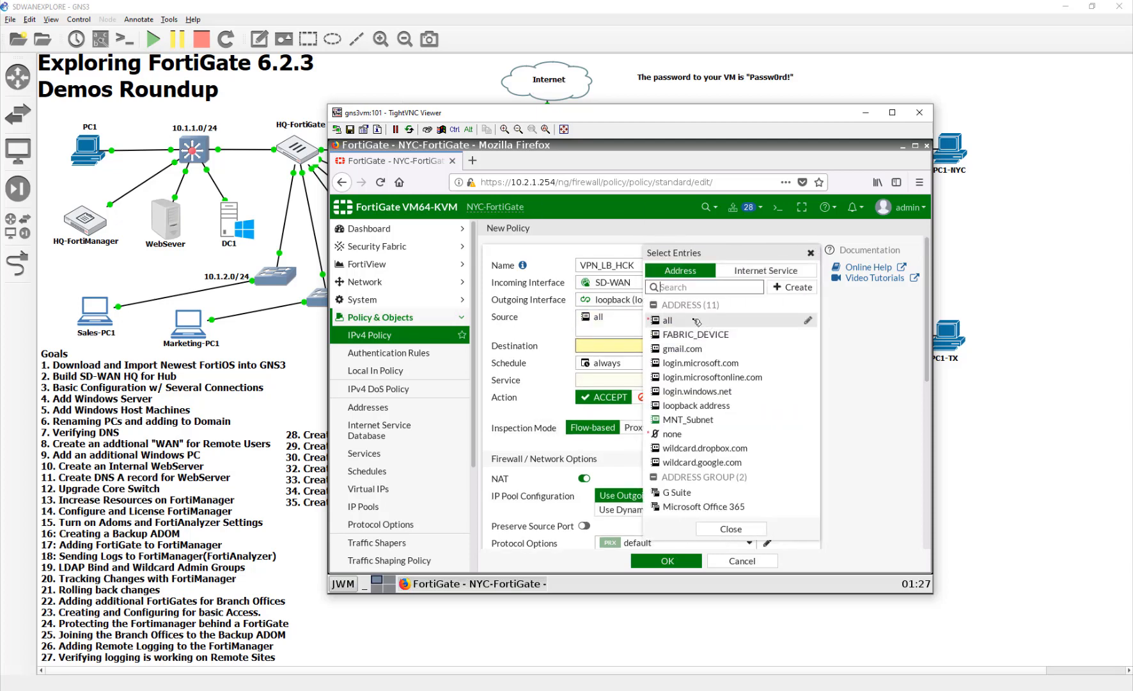
pyautogui.click(697, 321)
pyautogui.click(605, 387)
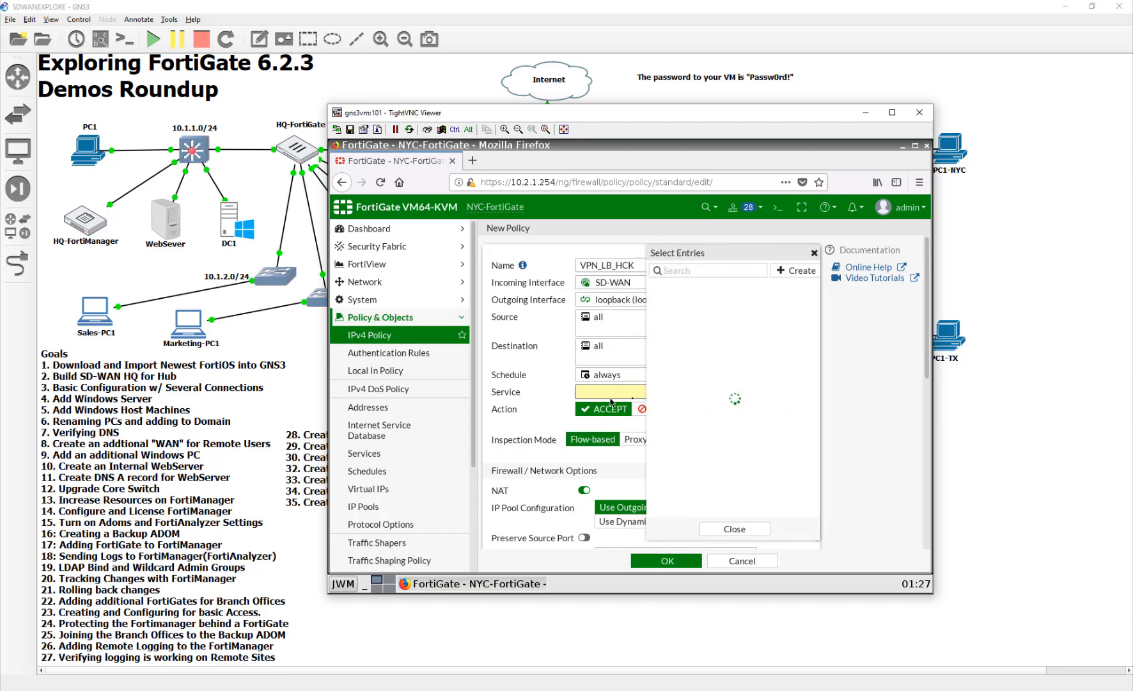
pyautogui.click(683, 331)
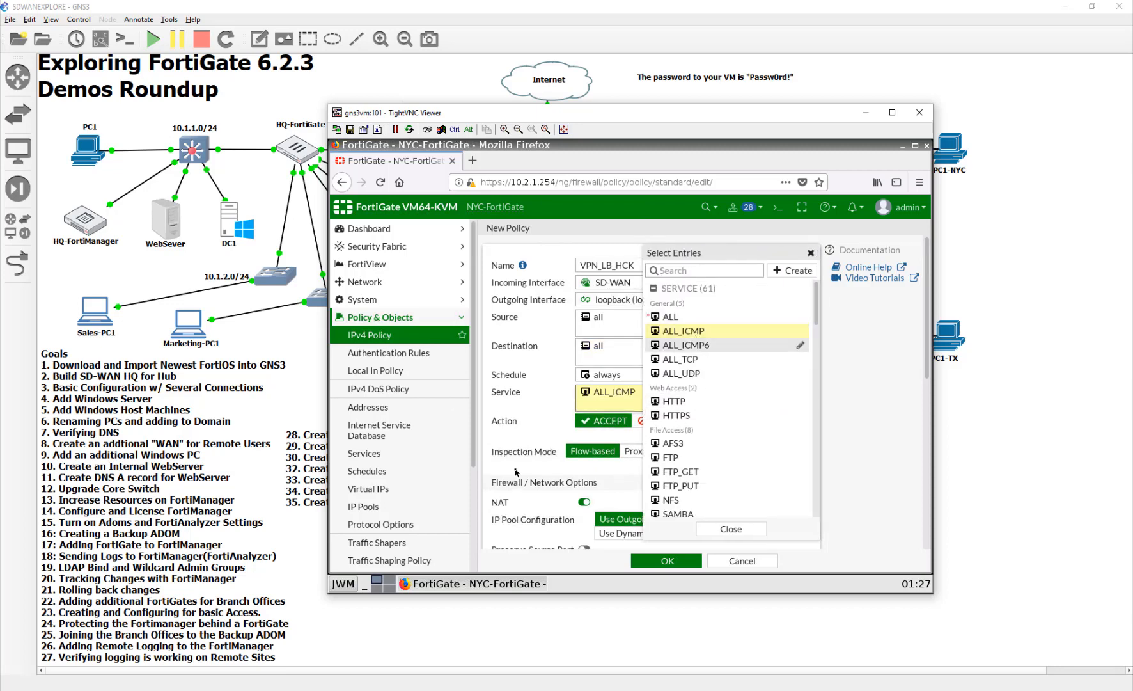
pyautogui.click(518, 408)
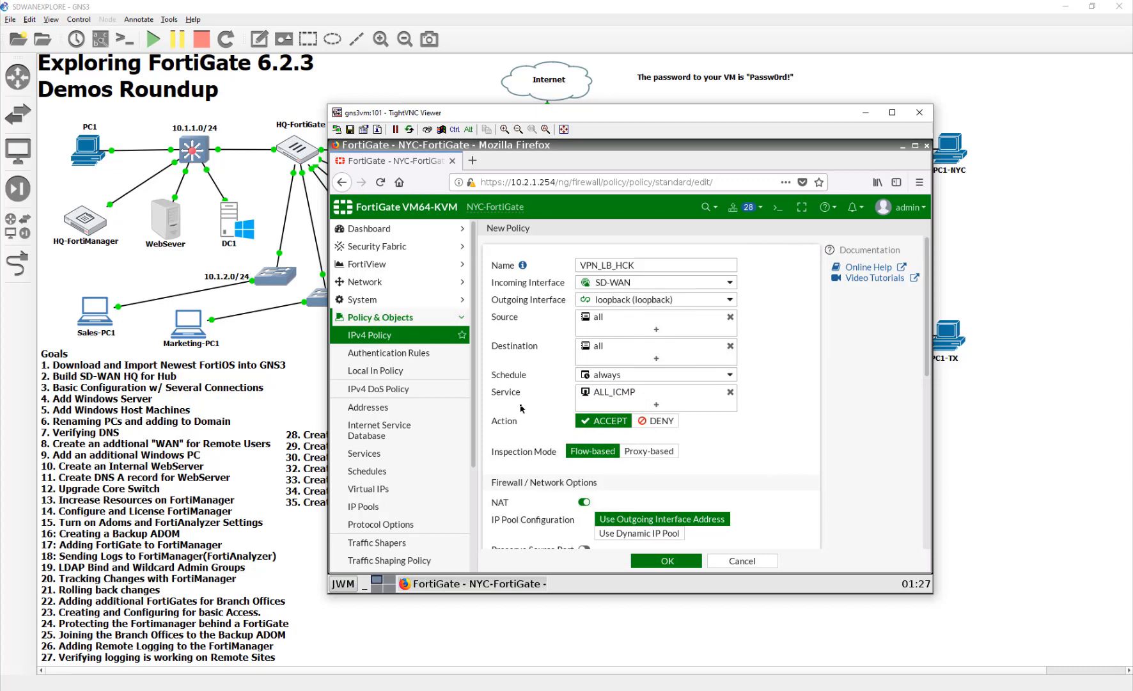
# - Disable NAT on the VPN_LB_HCK policy, review its remaining options, and save it
pyautogui.click(584, 501)
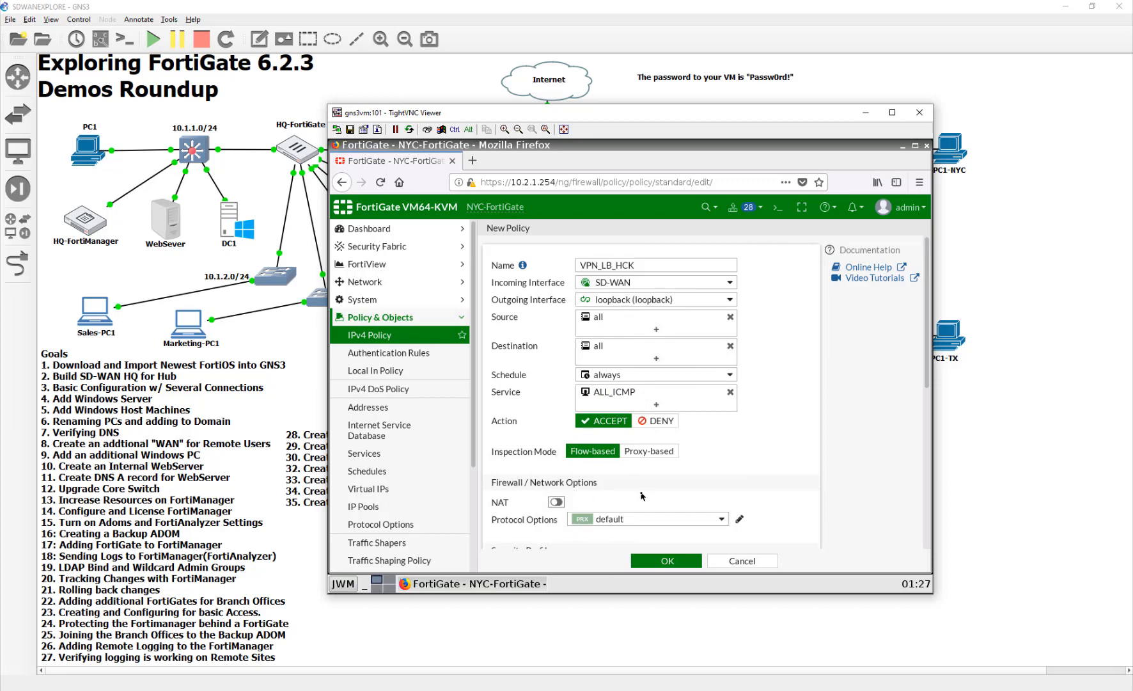
pyautogui.scroll(-5, 643, 496)
pyautogui.scroll(-3, 644, 497)
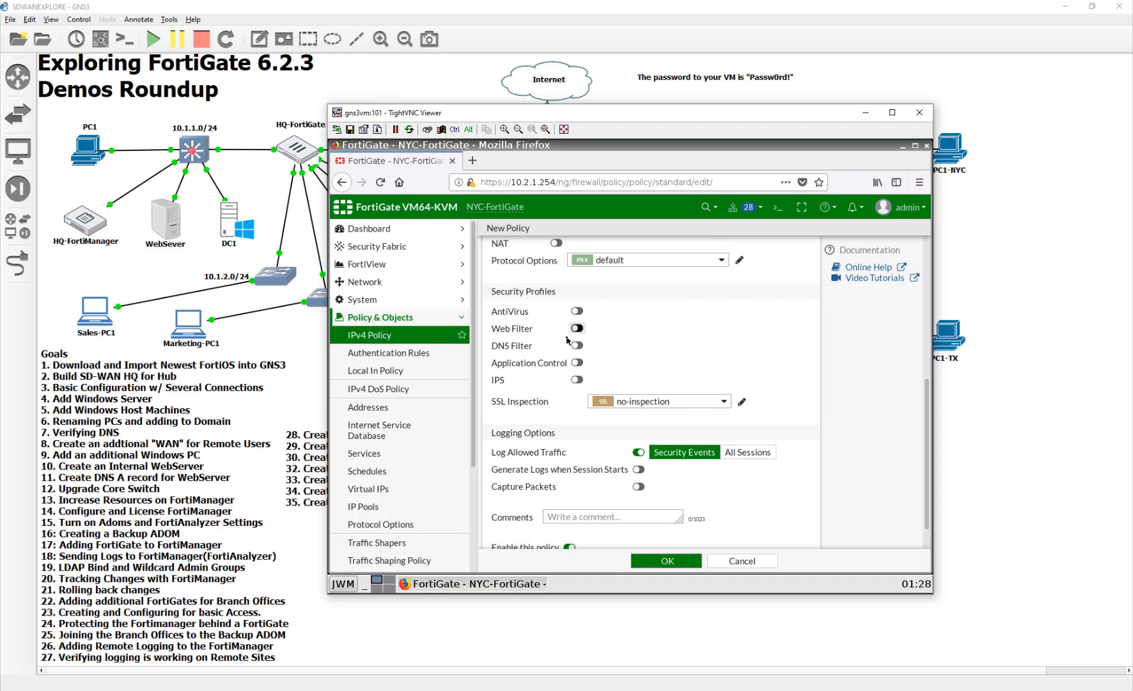
pyautogui.click(679, 563)
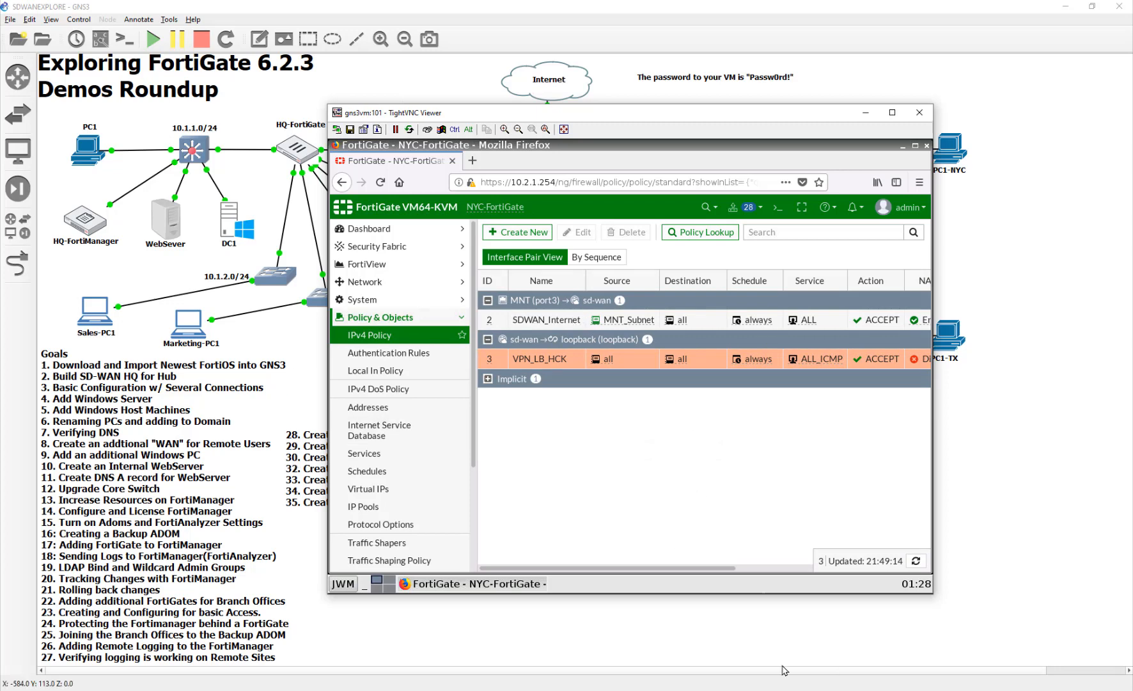
# - Switch to the HQ-FortiGate session on DC1 and start a new IPv4 policy named VPN_LB_HCK
pyautogui.hotkey('alt', 'Tab')
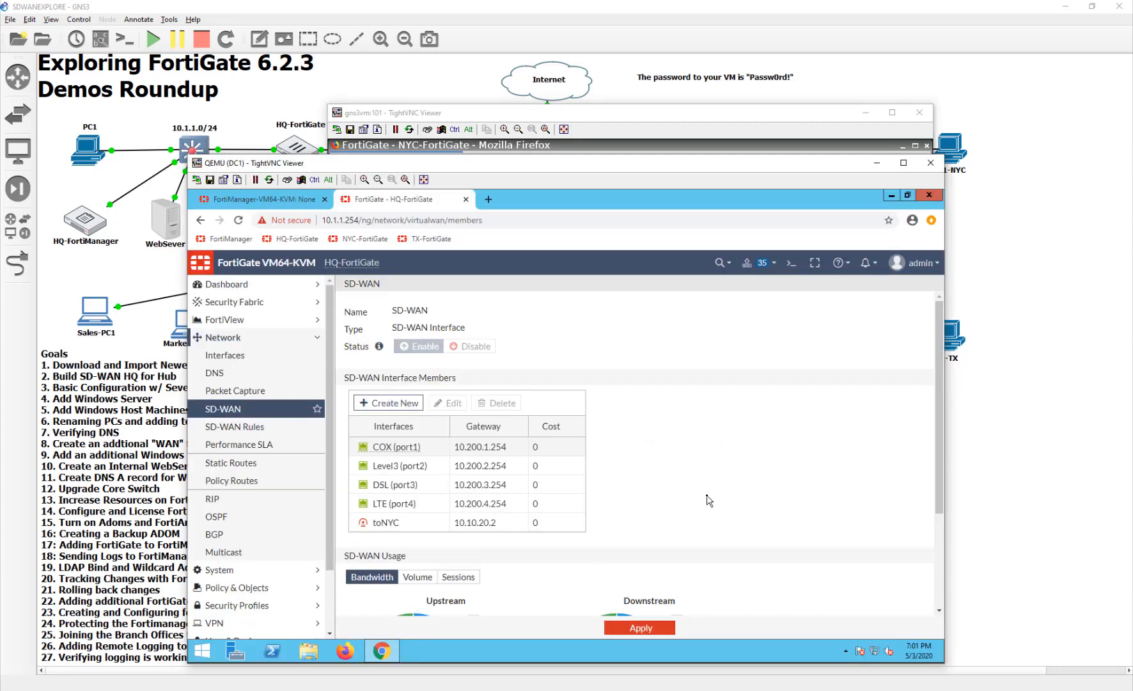
pyautogui.click(254, 587)
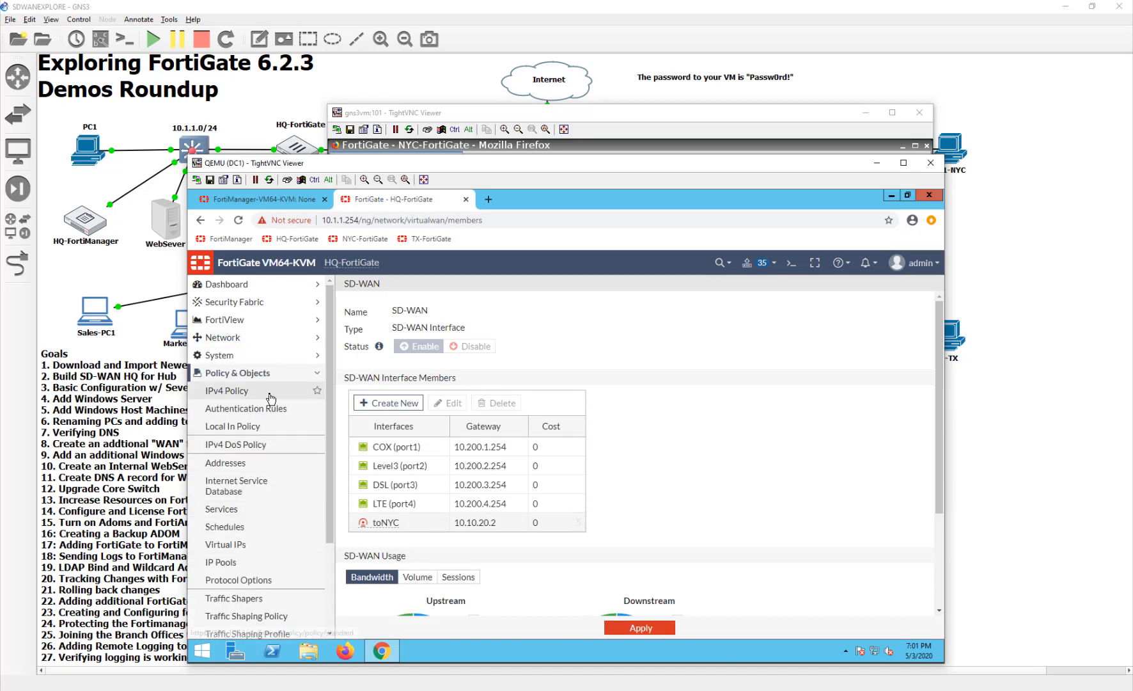
pyautogui.click(230, 390)
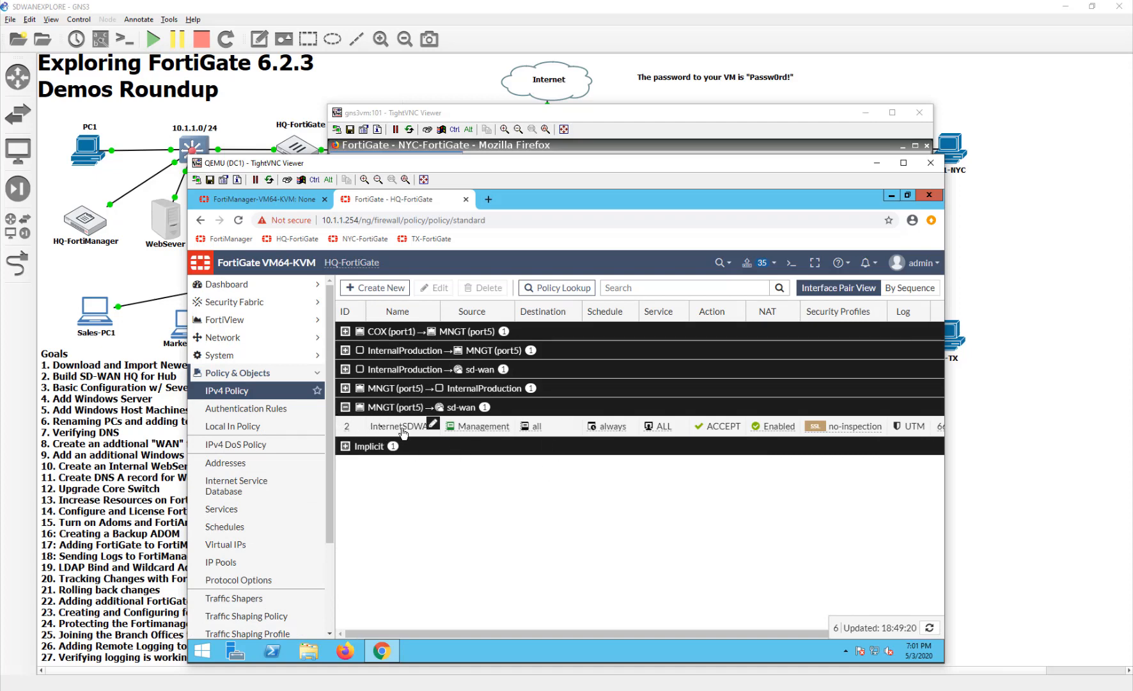
pyautogui.click(345, 407)
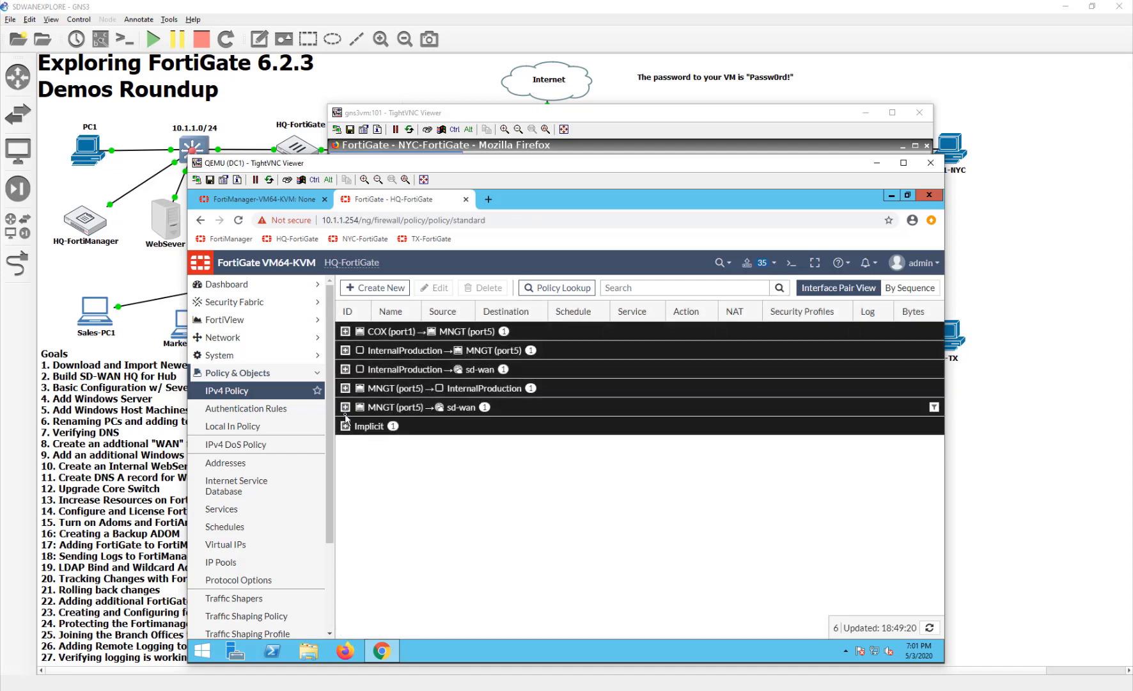
pyautogui.click(396, 288)
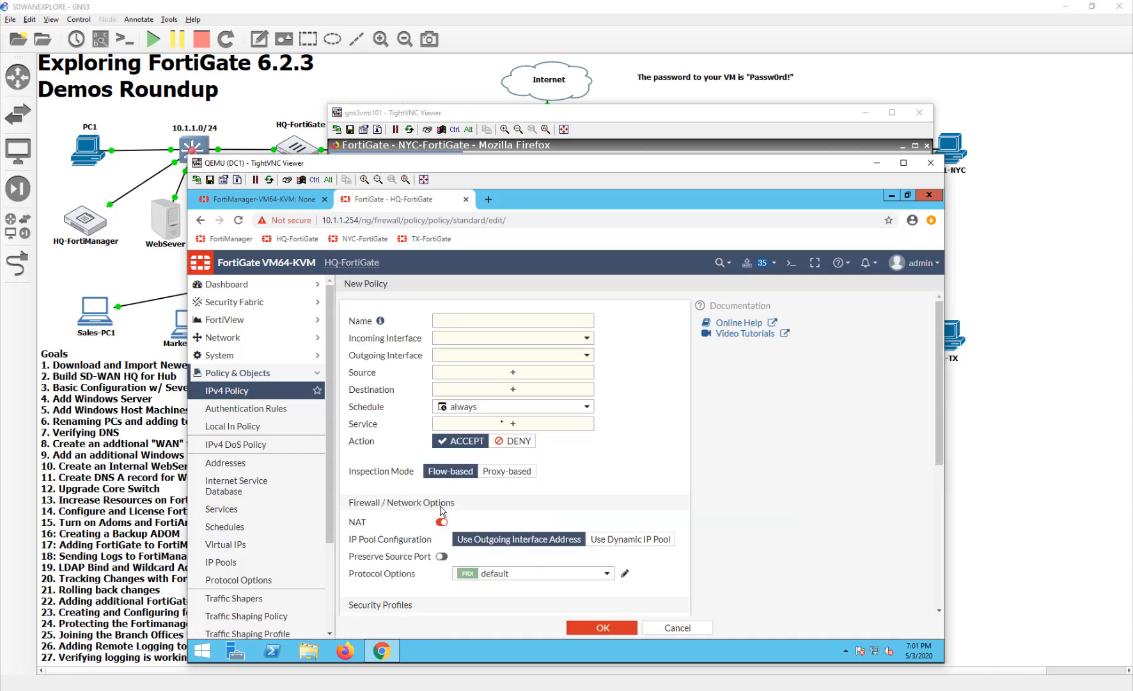
pyautogui.click(519, 320)
pyautogui.write('VPN_LB_HCK')
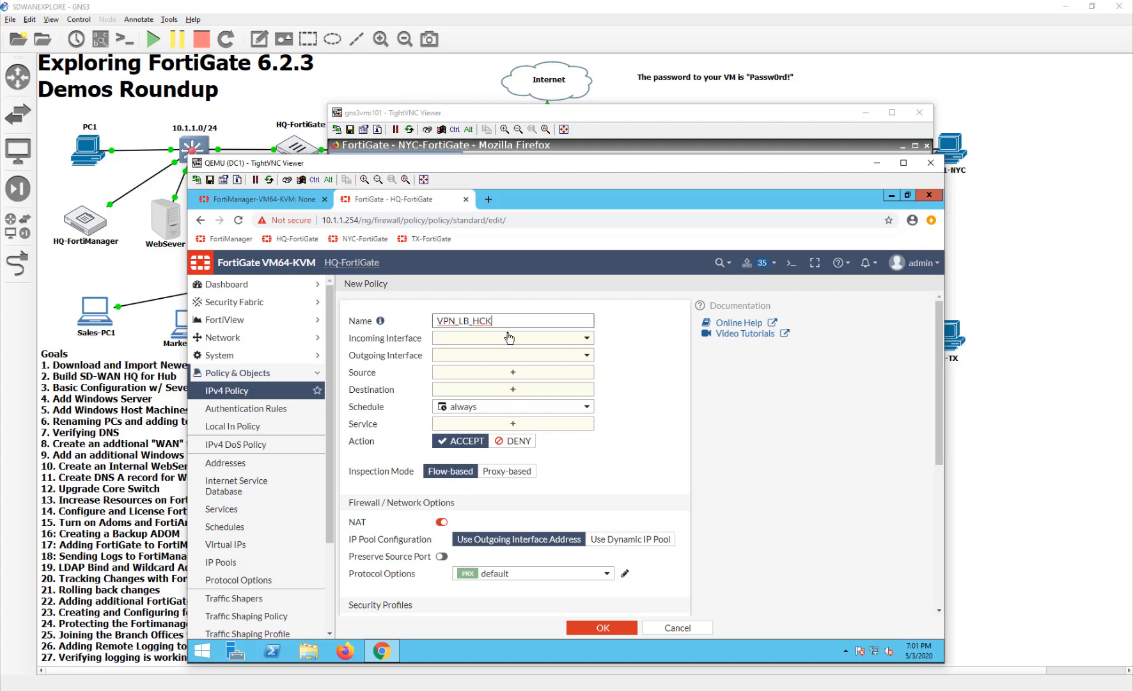
# - Set the HQ policy's incoming interface to SD-WAN and its outgoing interface to loopback
pyautogui.click(509, 338)
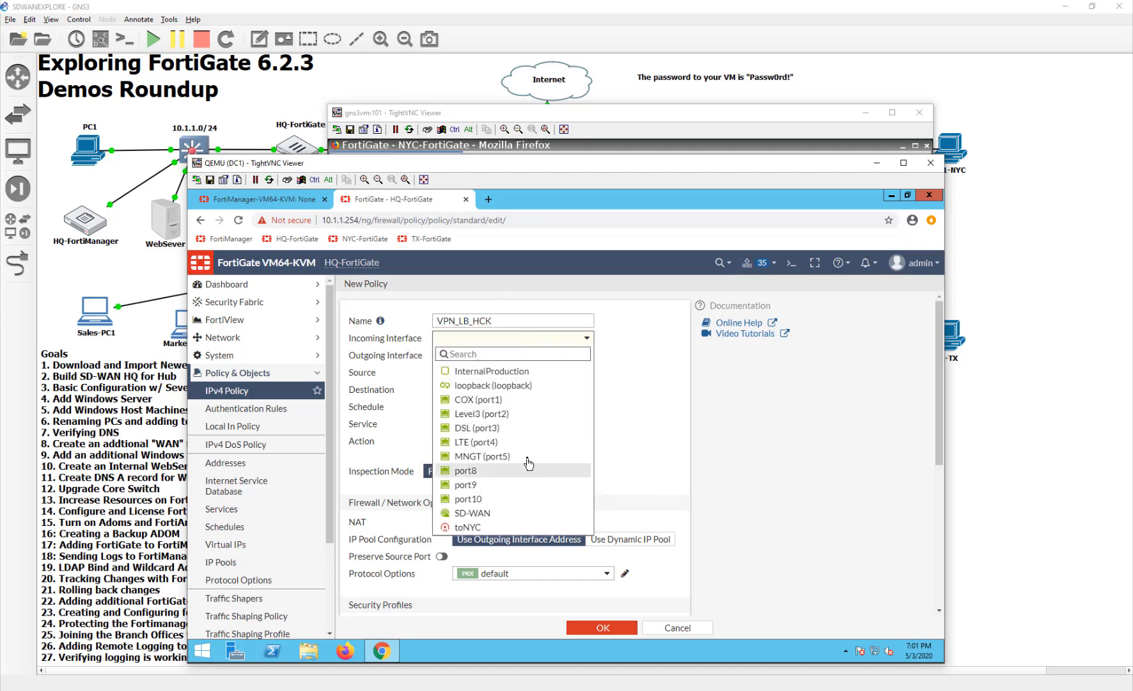
pyautogui.click(505, 513)
pyautogui.click(497, 356)
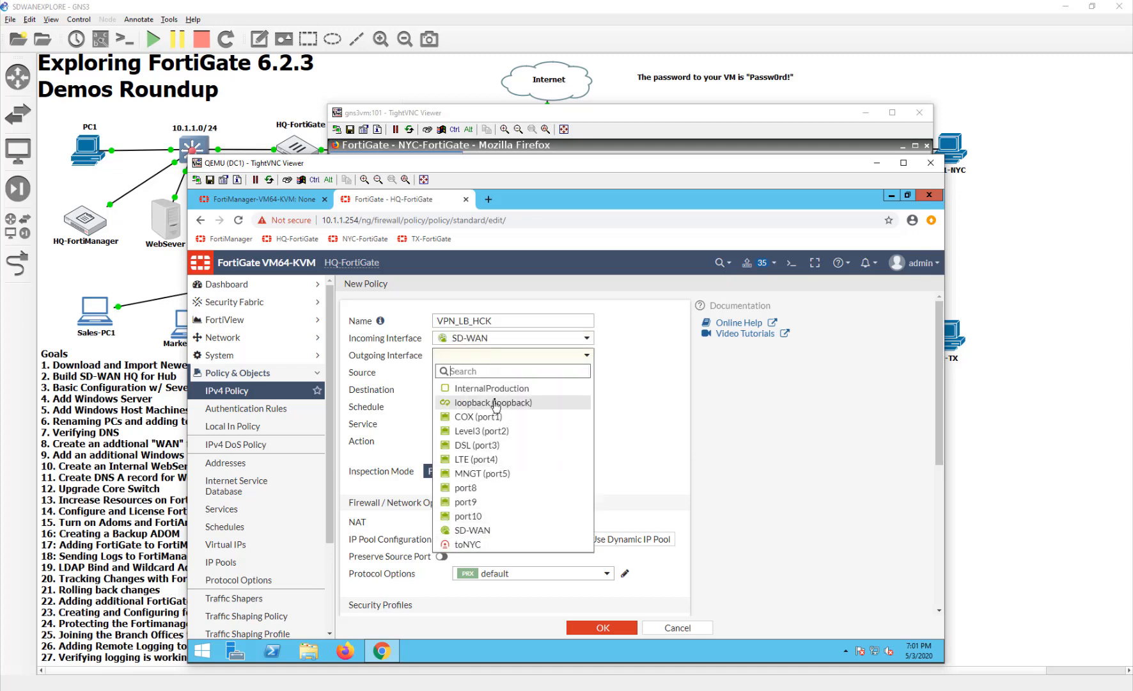
pyautogui.click(496, 401)
# - Set the HQ policy's source and destination to all and its service to ALL_ICMP
pyautogui.click(497, 372)
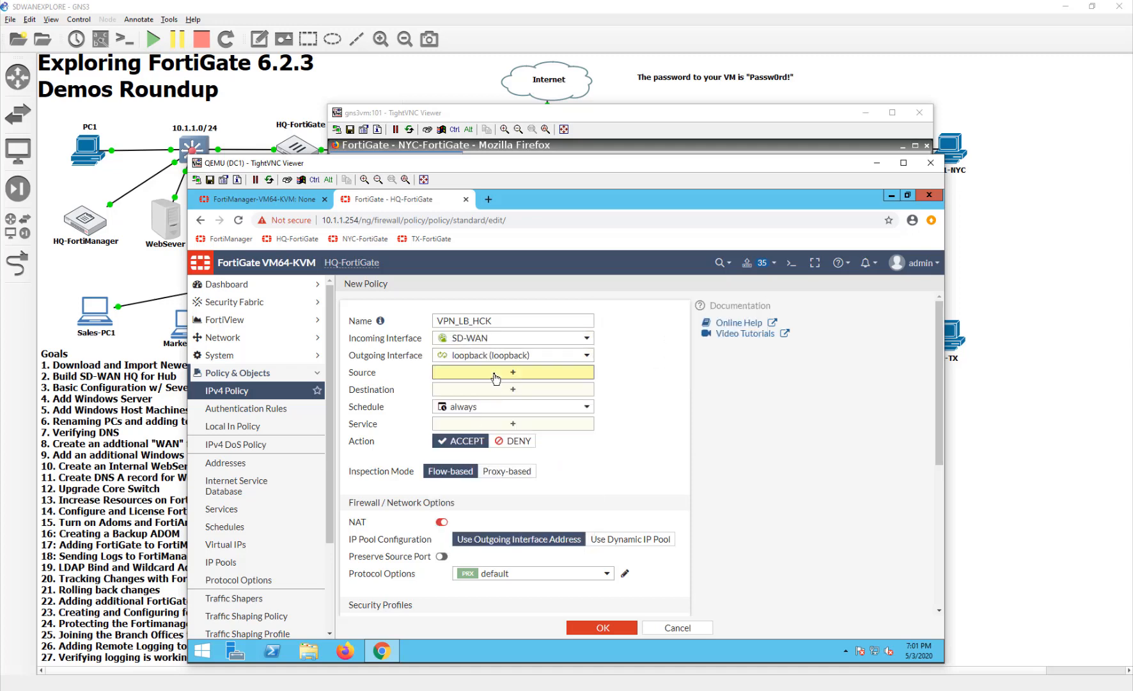
pyautogui.click(719, 378)
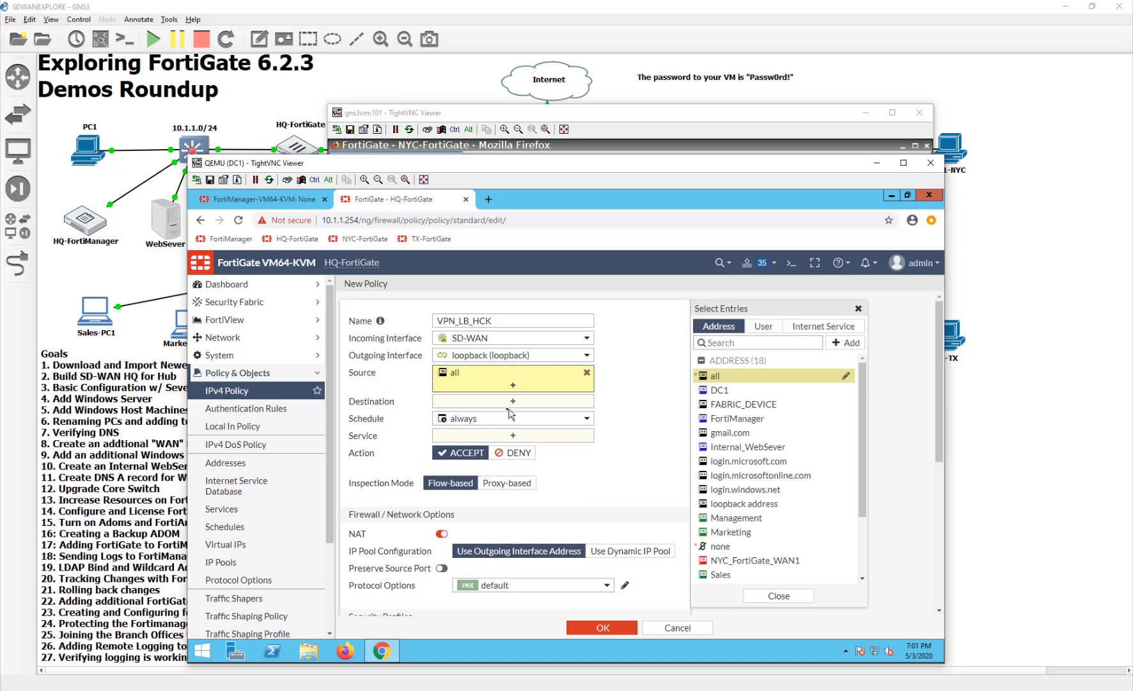
pyautogui.click(714, 381)
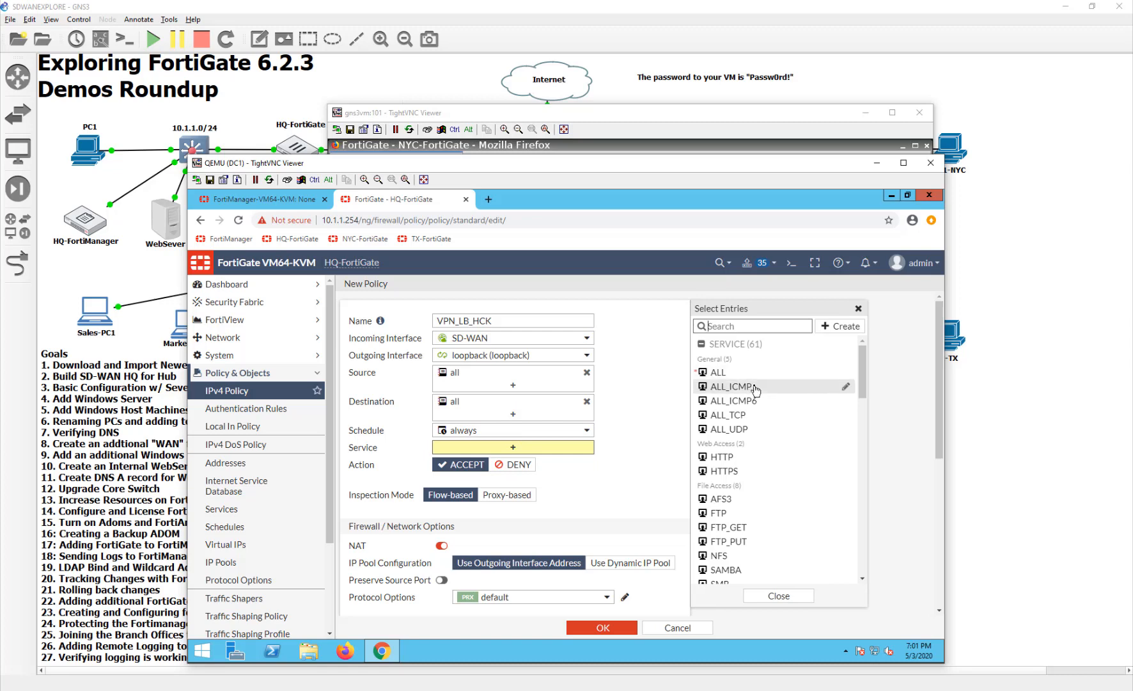
pyautogui.click(732, 386)
pyautogui.click(583, 514)
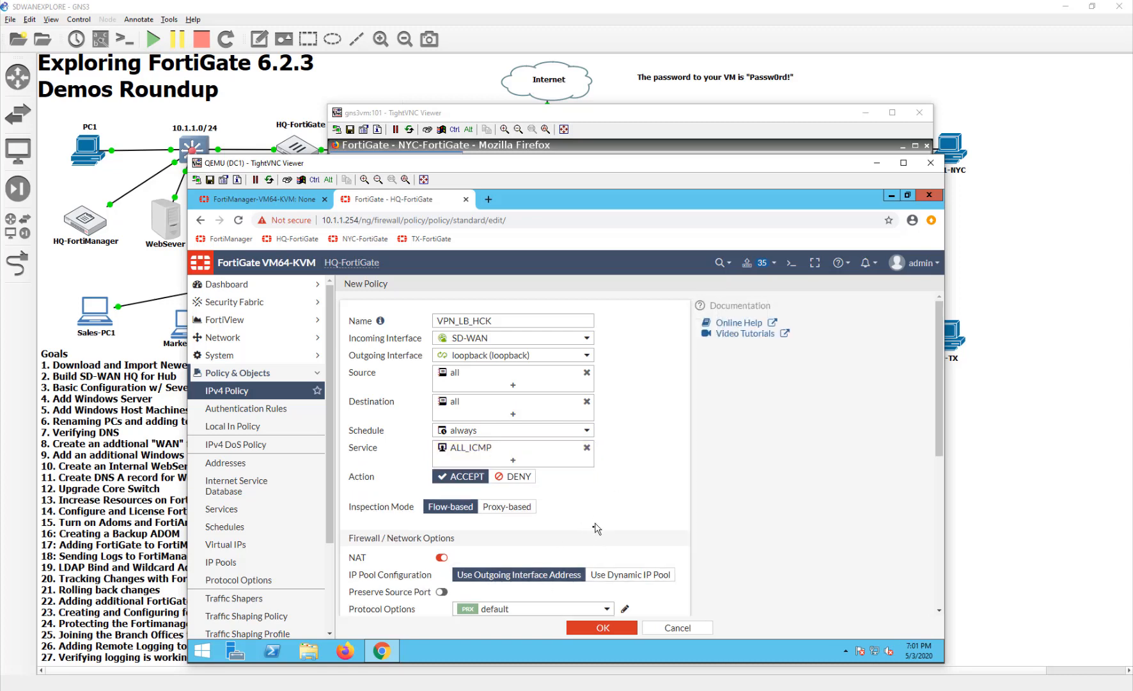
# - Disable NAT on the HQ VPN_LB_HCK policy and save it
pyautogui.click(454, 559)
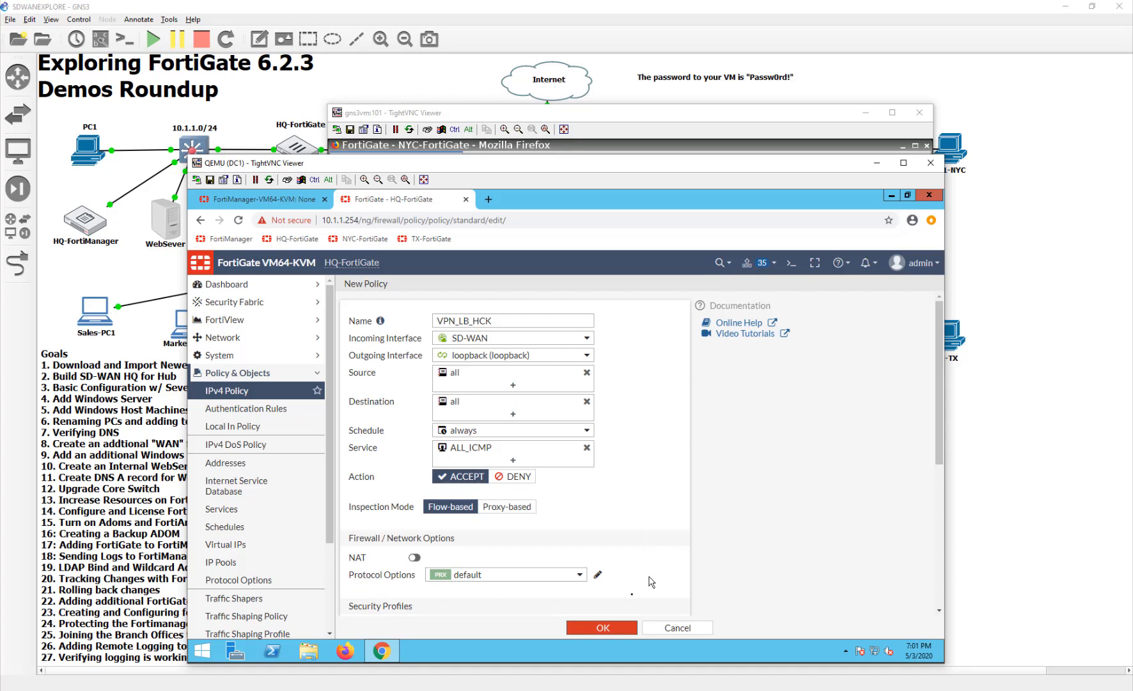
pyautogui.click(605, 627)
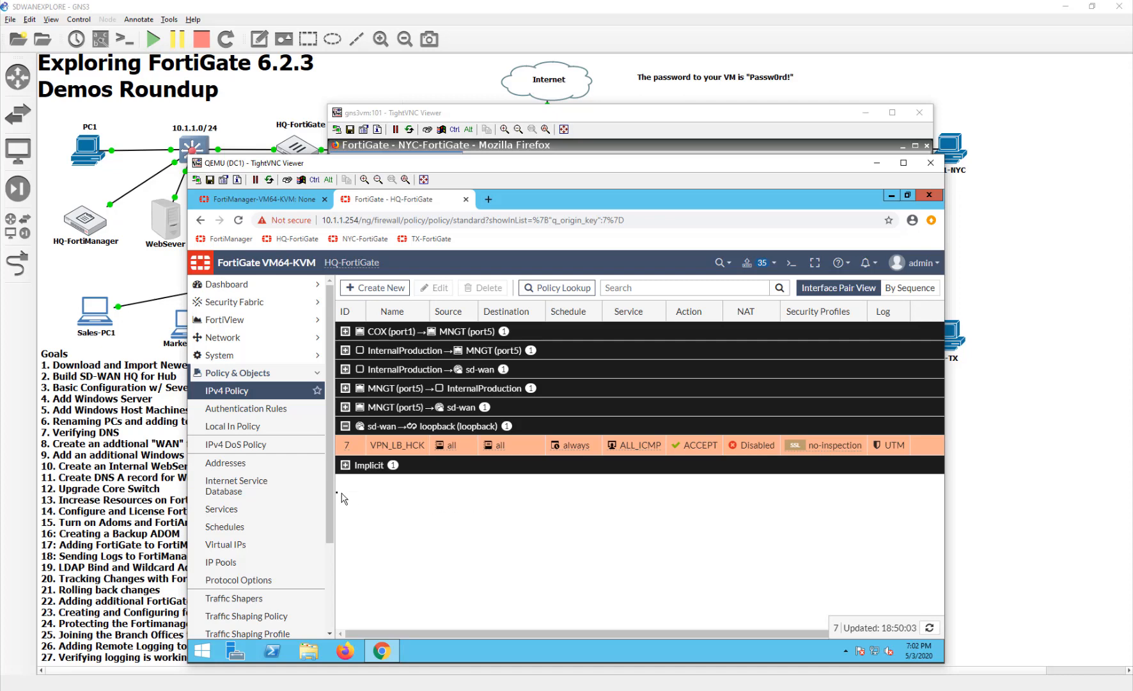
# - Review the network interfaces and the existing SD-WAN rules on HQ-FortiGate
pyautogui.moveTo(330, 491); pyautogui.dragTo(331, 560)
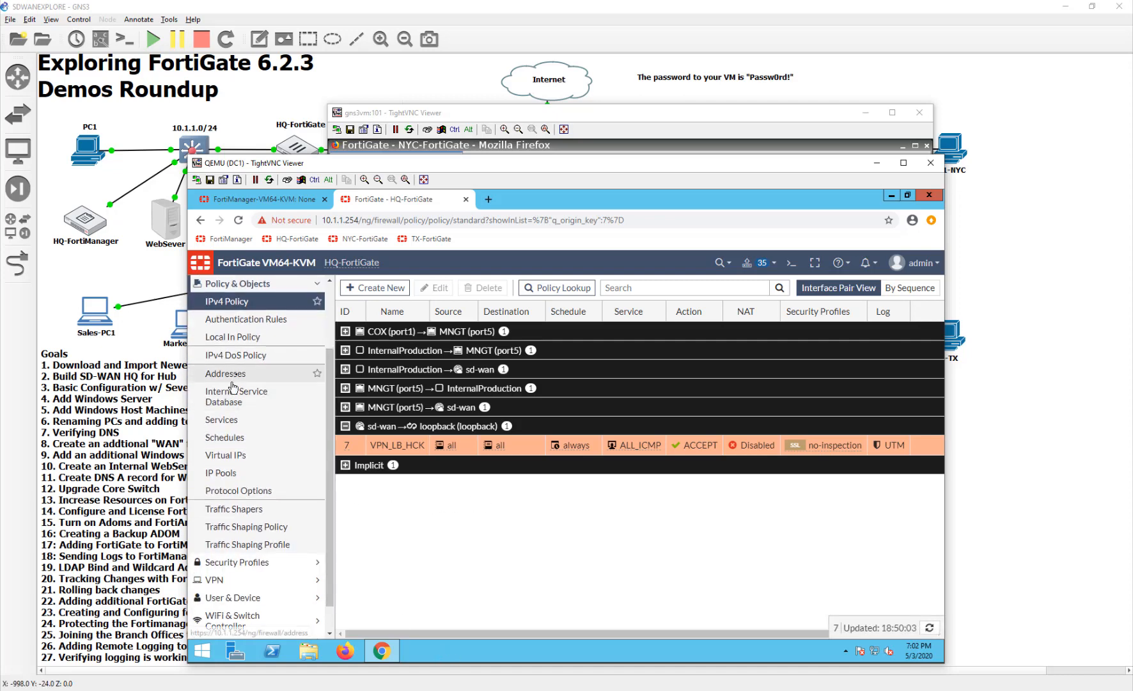
pyautogui.scroll(2, 257, 368)
pyautogui.click(256, 337)
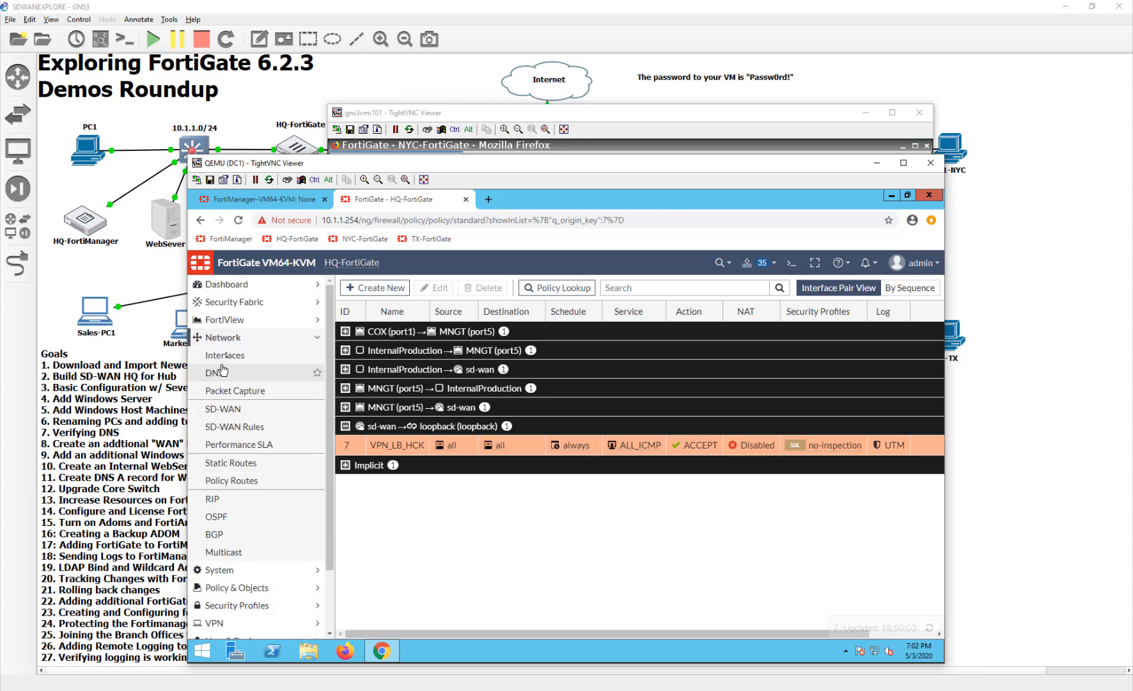
pyautogui.click(256, 355)
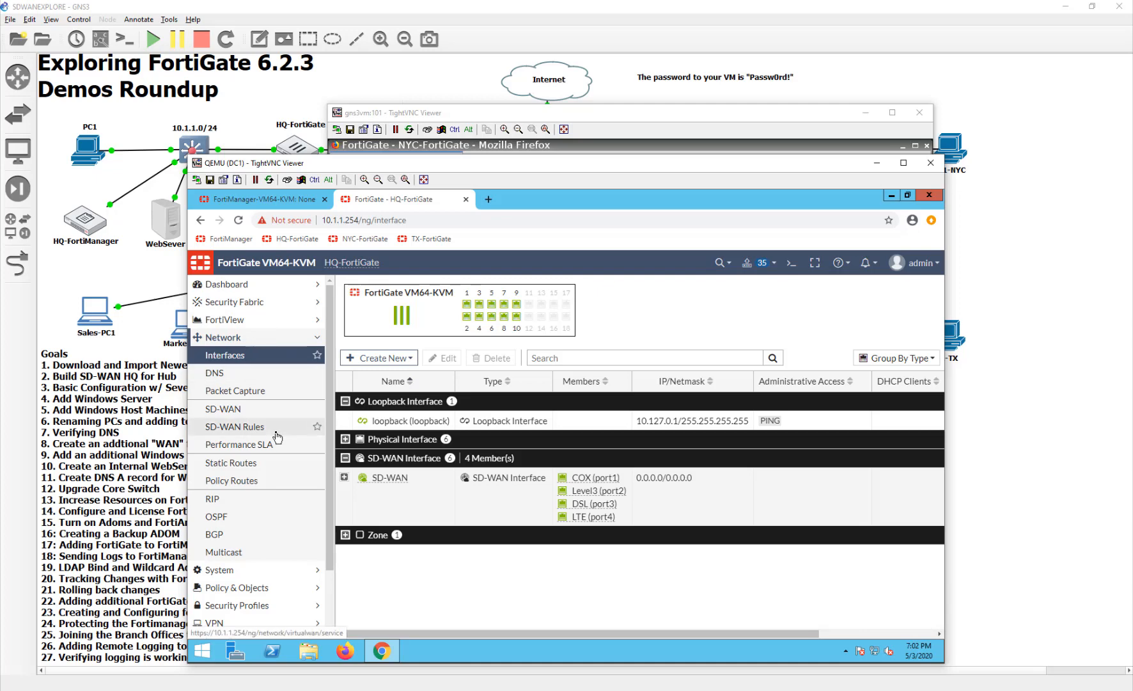
pyautogui.click(236, 427)
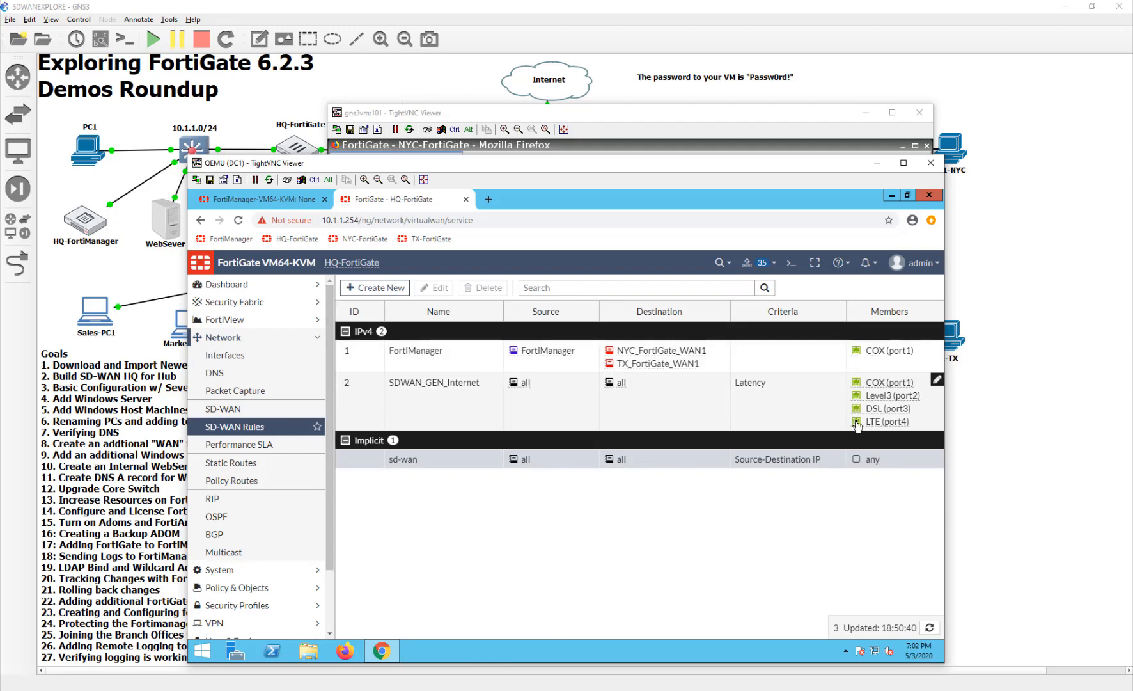
pyautogui.moveTo(857, 426)
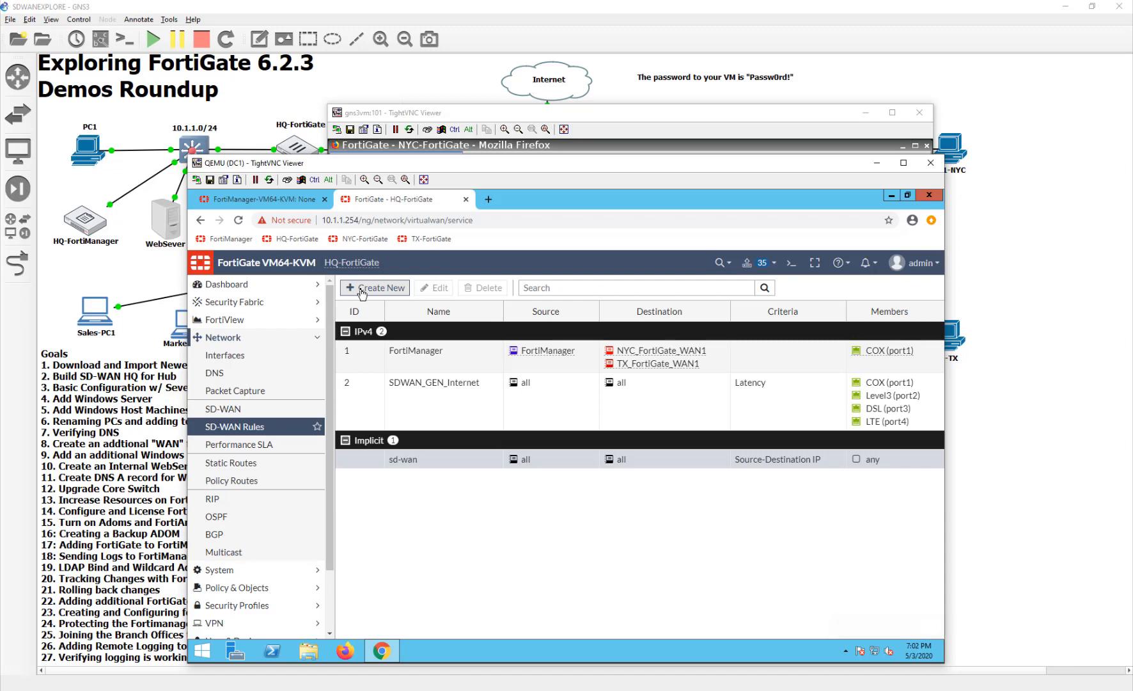
# - Start a new SD-WAN rule named VPN_LB_HCK and set its source address to all
pyautogui.click(362, 289)
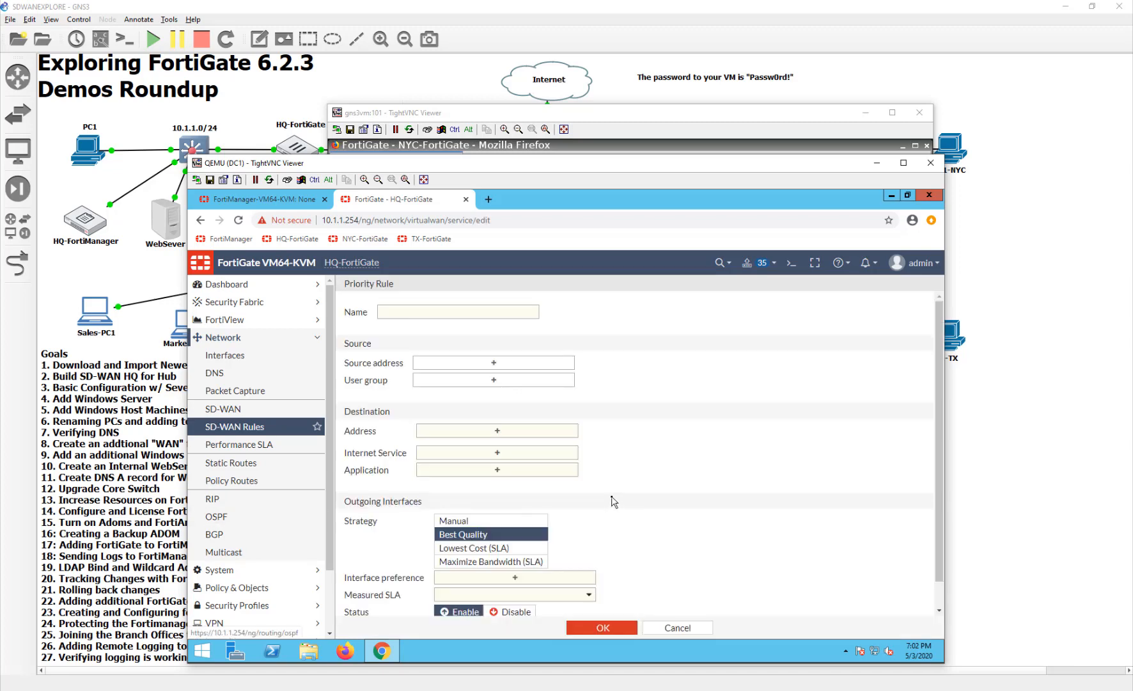
pyautogui.click(463, 313)
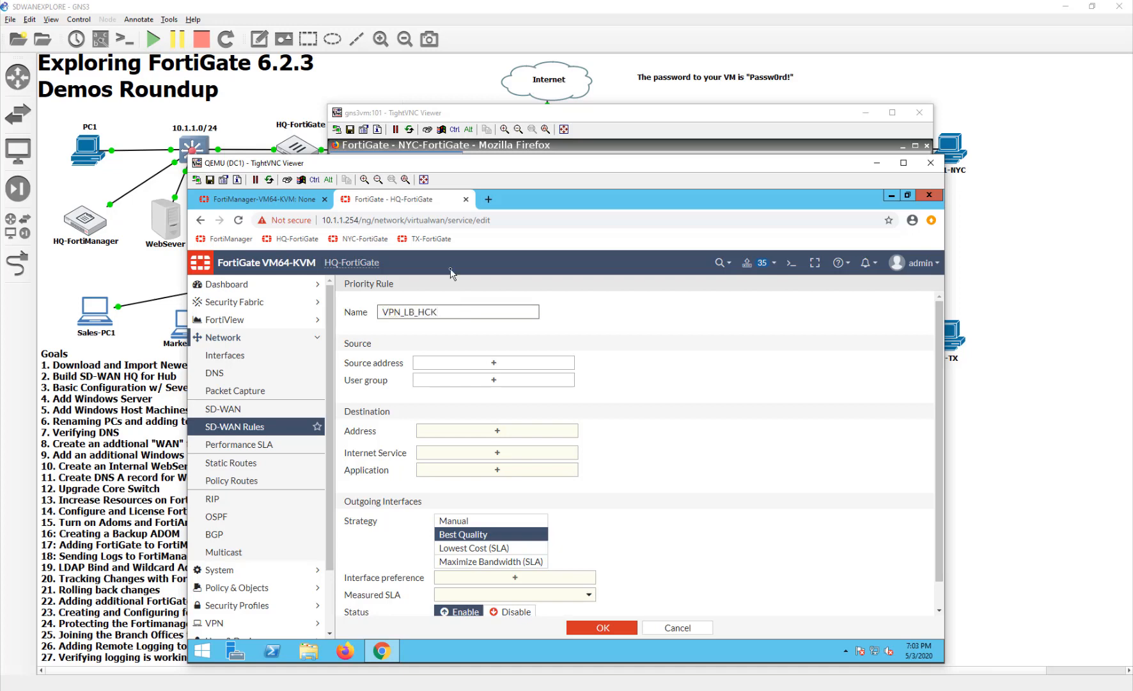
pyautogui.click(492, 362)
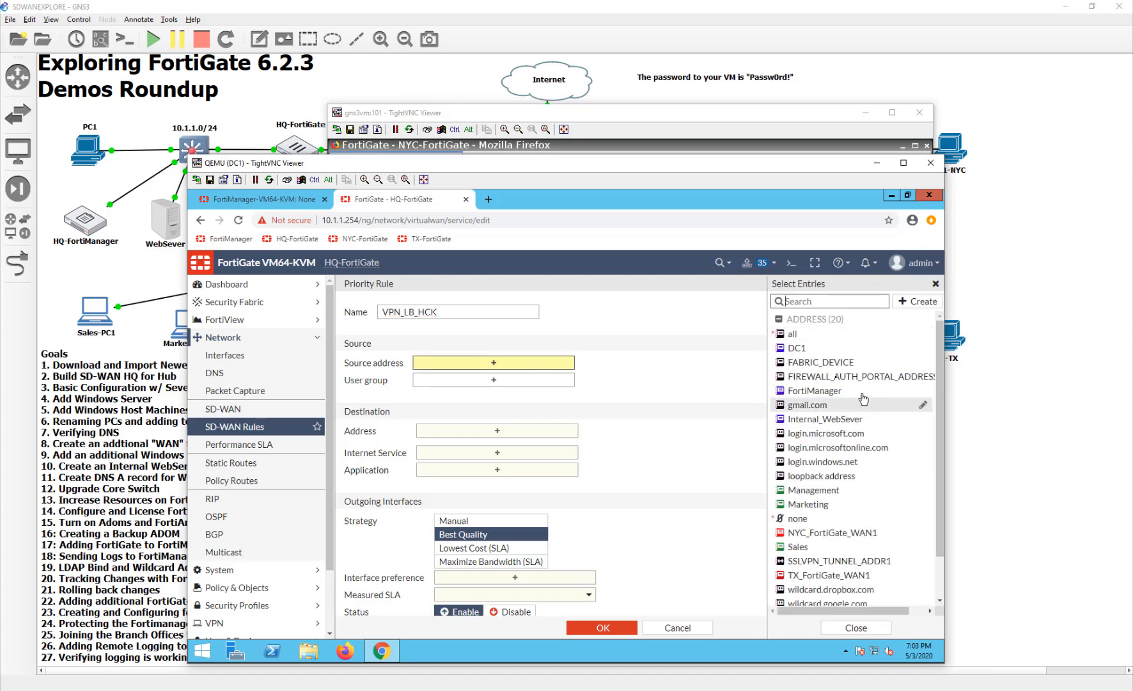
pyautogui.click(819, 339)
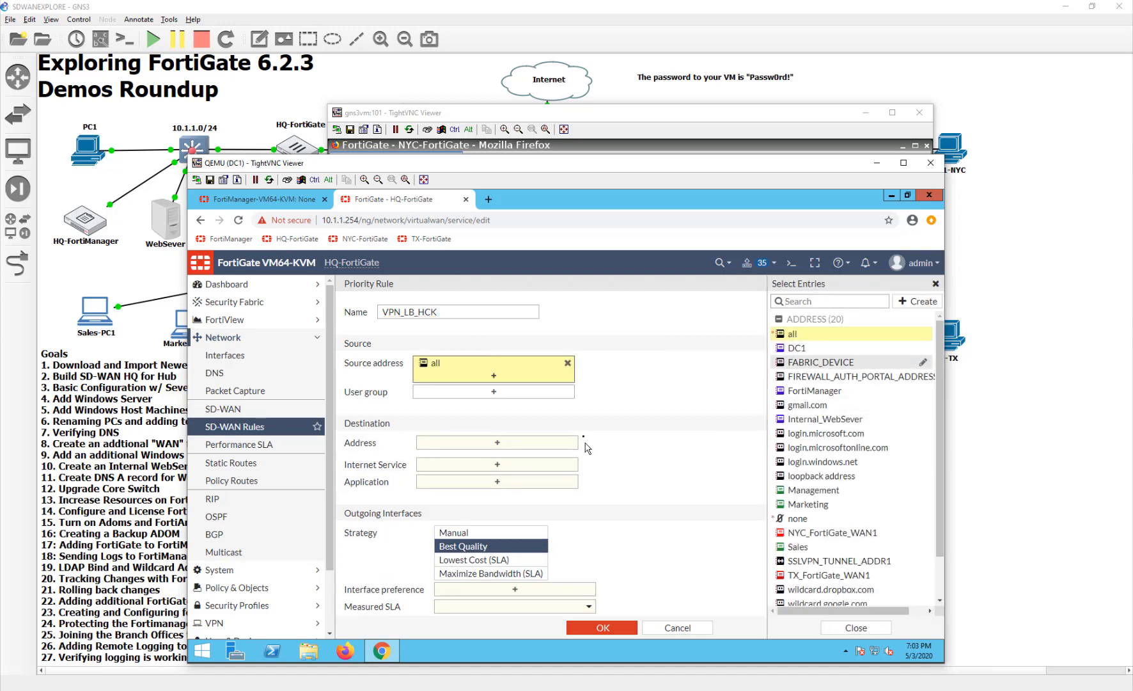
# - Start a new subnet address from the rule's destination and enter 10.127.0.0 as its IP
pyautogui.click(551, 446)
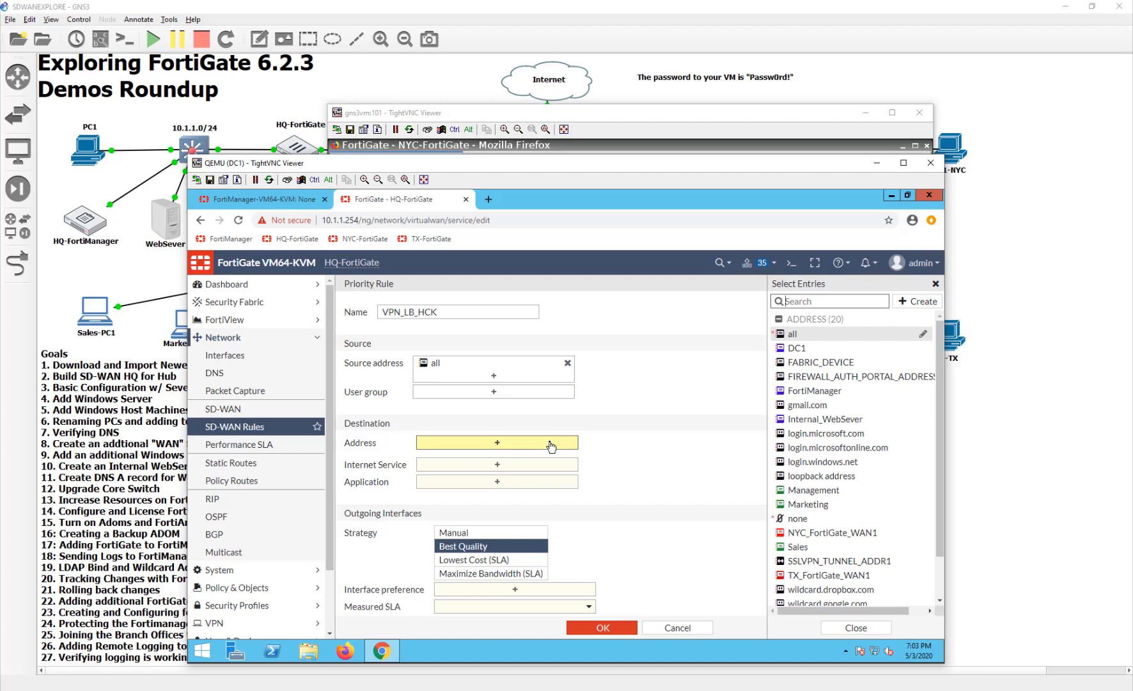
pyautogui.click(918, 301)
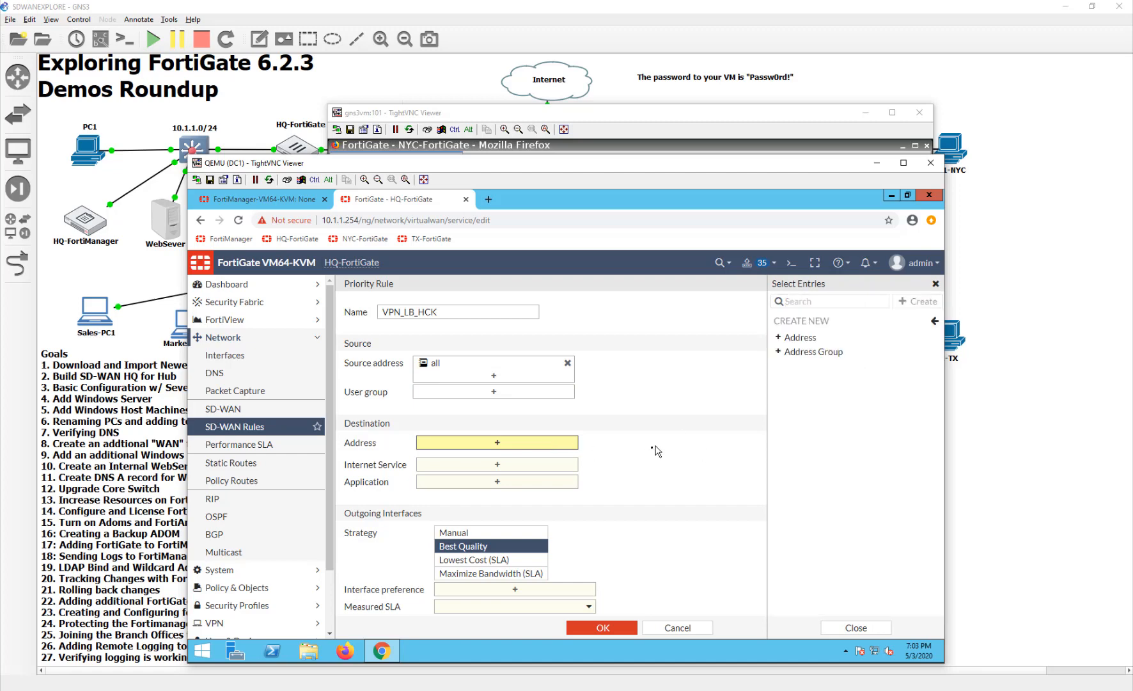
pyautogui.click(799, 338)
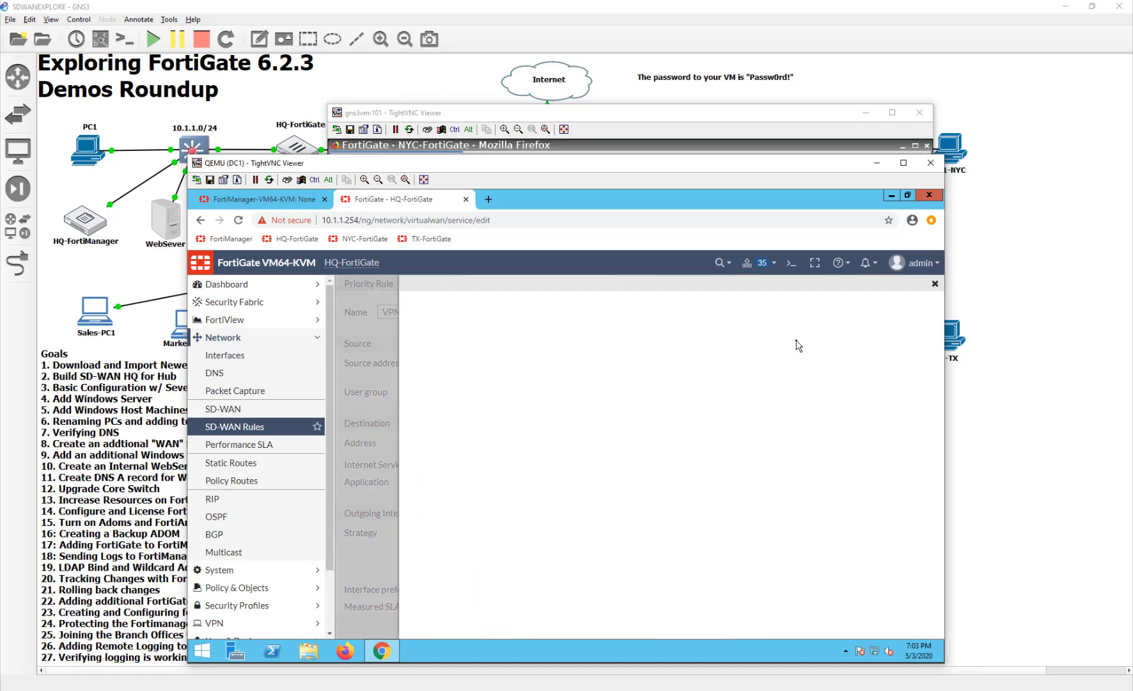
pyautogui.click(603, 309)
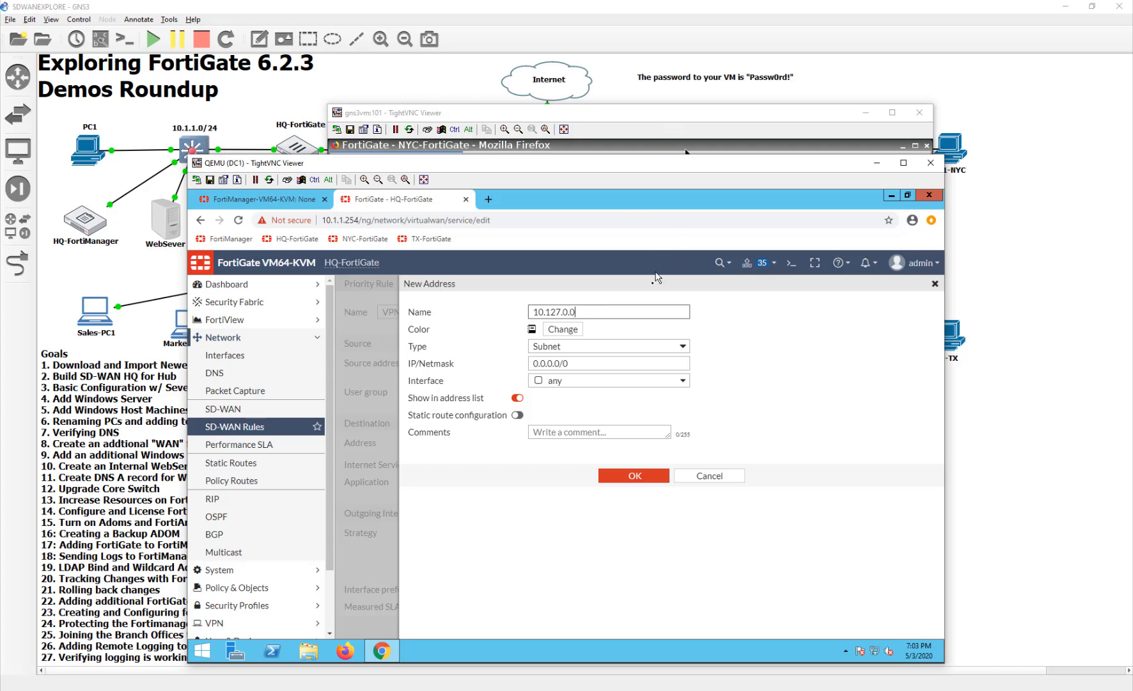
pyautogui.moveTo(607, 312); pyautogui.dragTo(465, 313)
pyautogui.press('BackSpace')
pyautogui.tripleClick(593, 362)
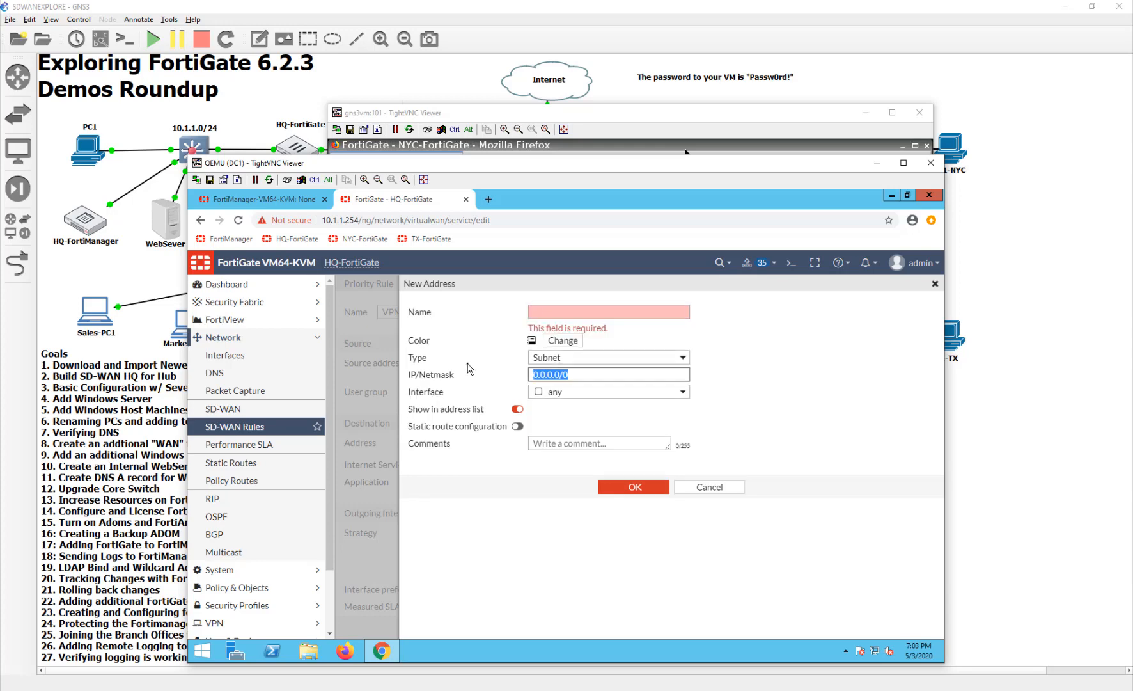
pyautogui.hotkey('ctrl', 'v')
# - Name the new address Loopback, complete its IP/Netmask as 10.127.0.0/16, and save it
pyautogui.click(580, 312)
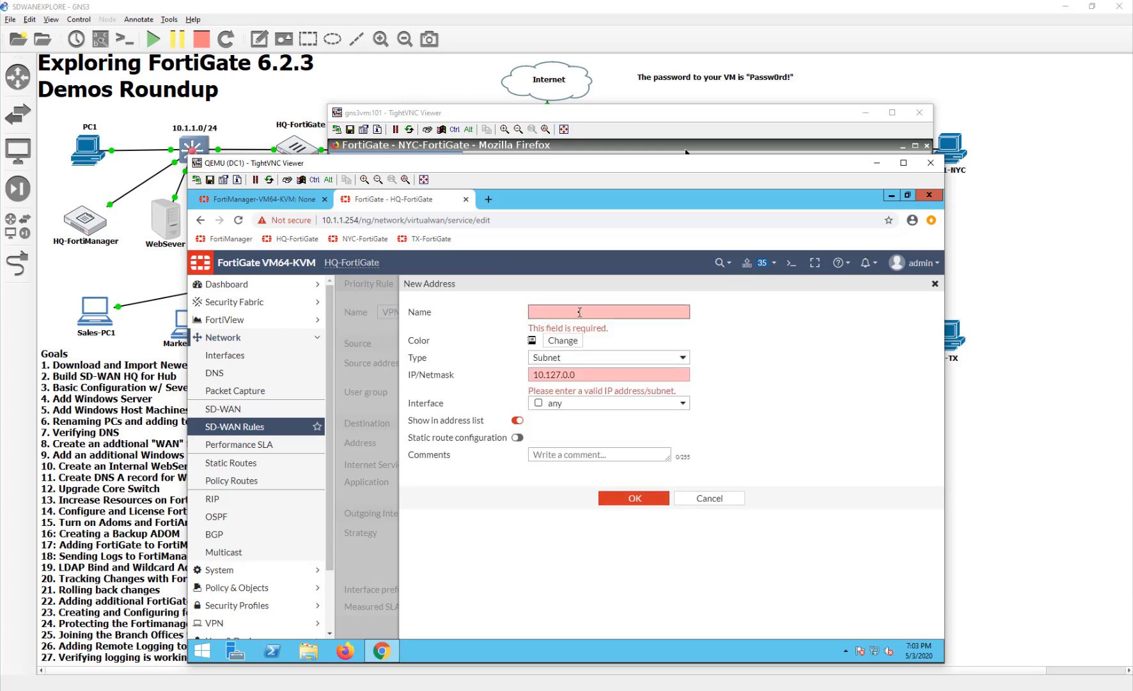
pyautogui.write('Loopback')
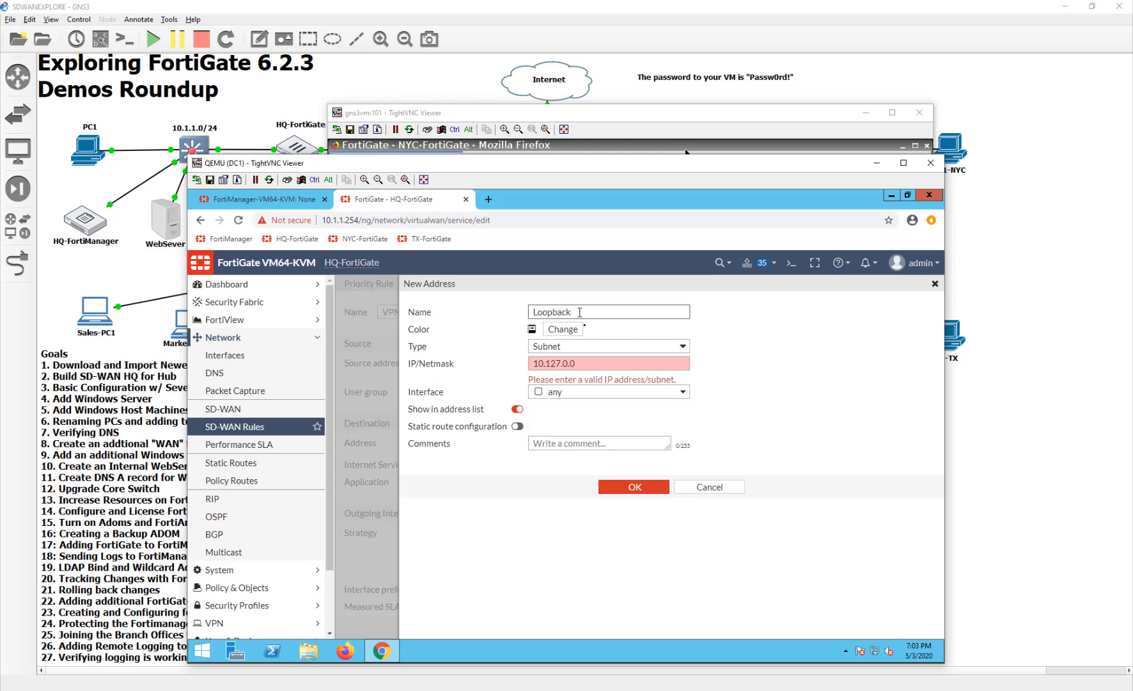
pyautogui.click(612, 362)
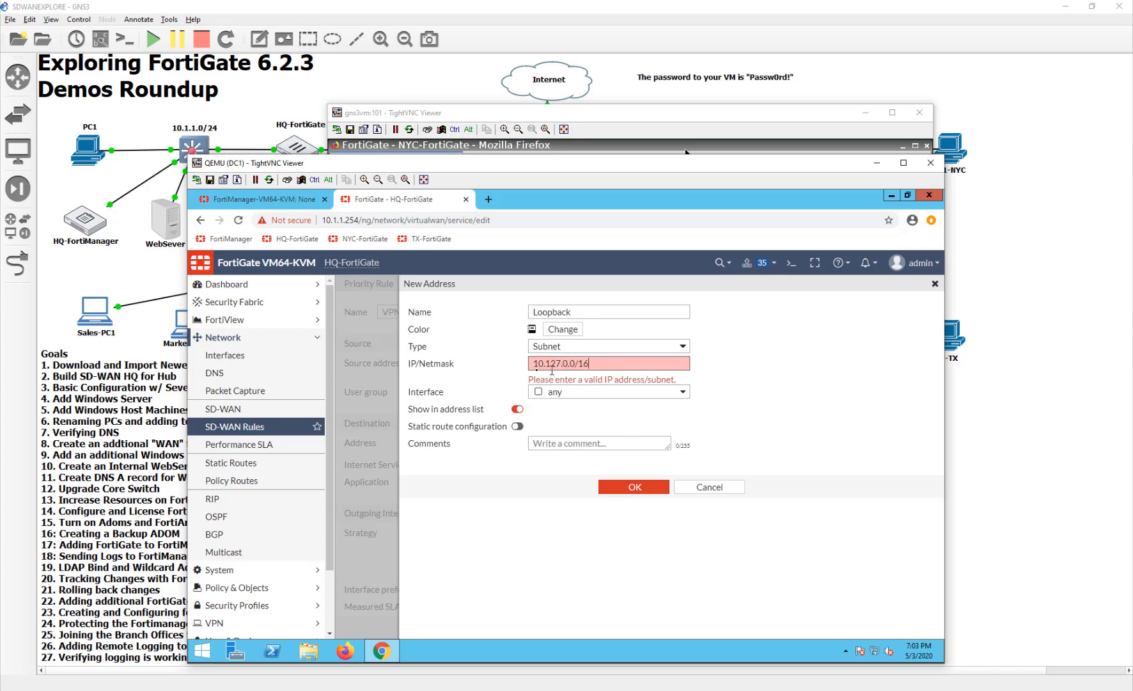
pyautogui.click(663, 489)
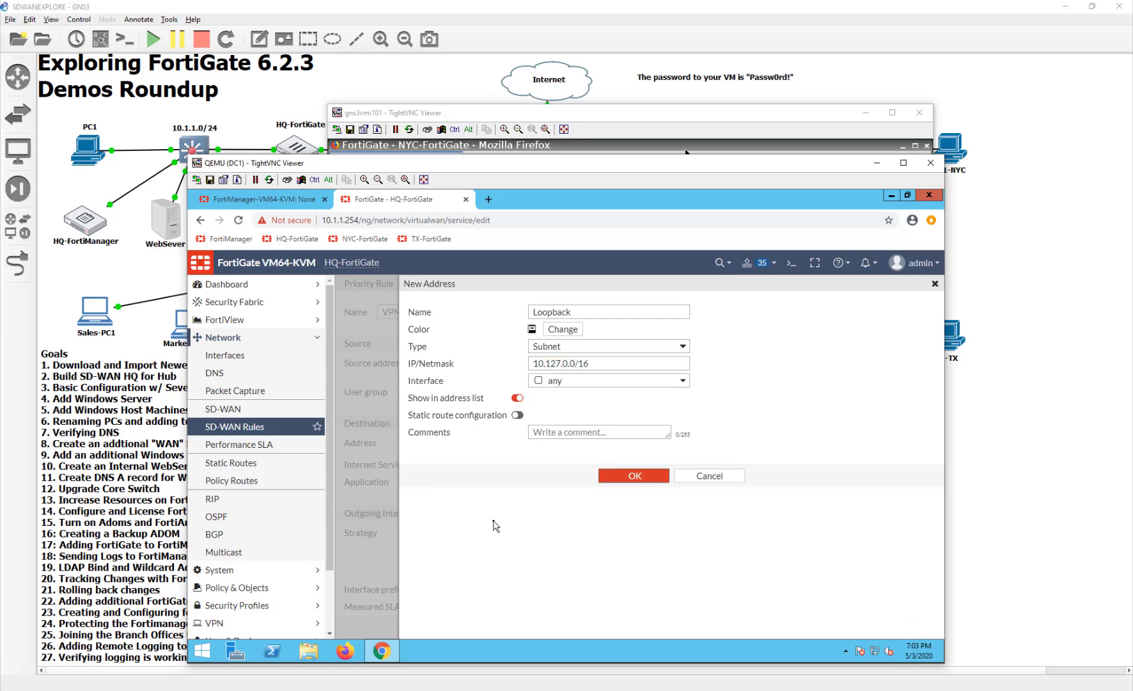
pyautogui.click(659, 481)
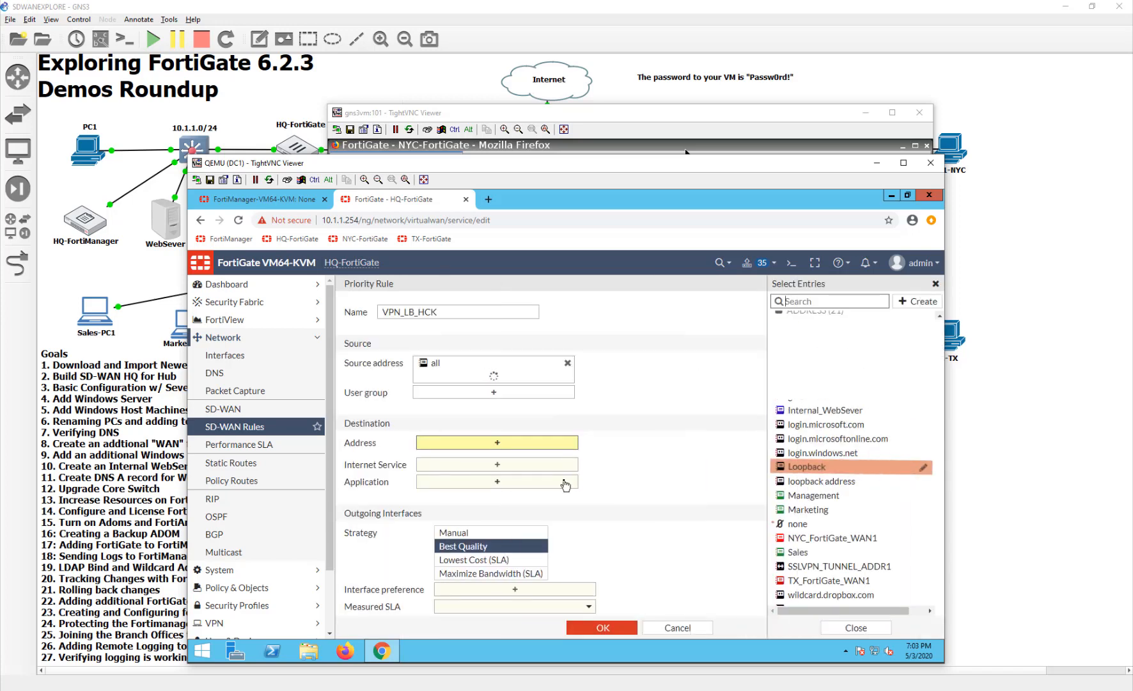
# - Set the SD-WAN rule's destination address to Loopback
pyautogui.click(779, 472)
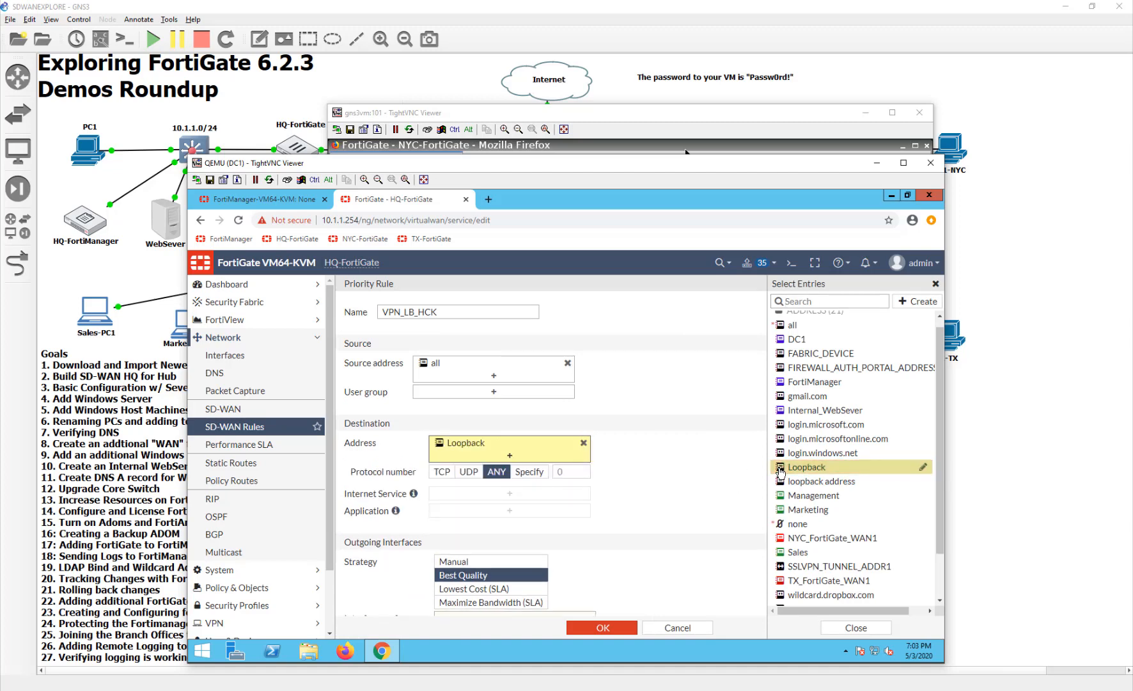
pyautogui.click(685, 474)
pyautogui.scroll(-1, 628, 507)
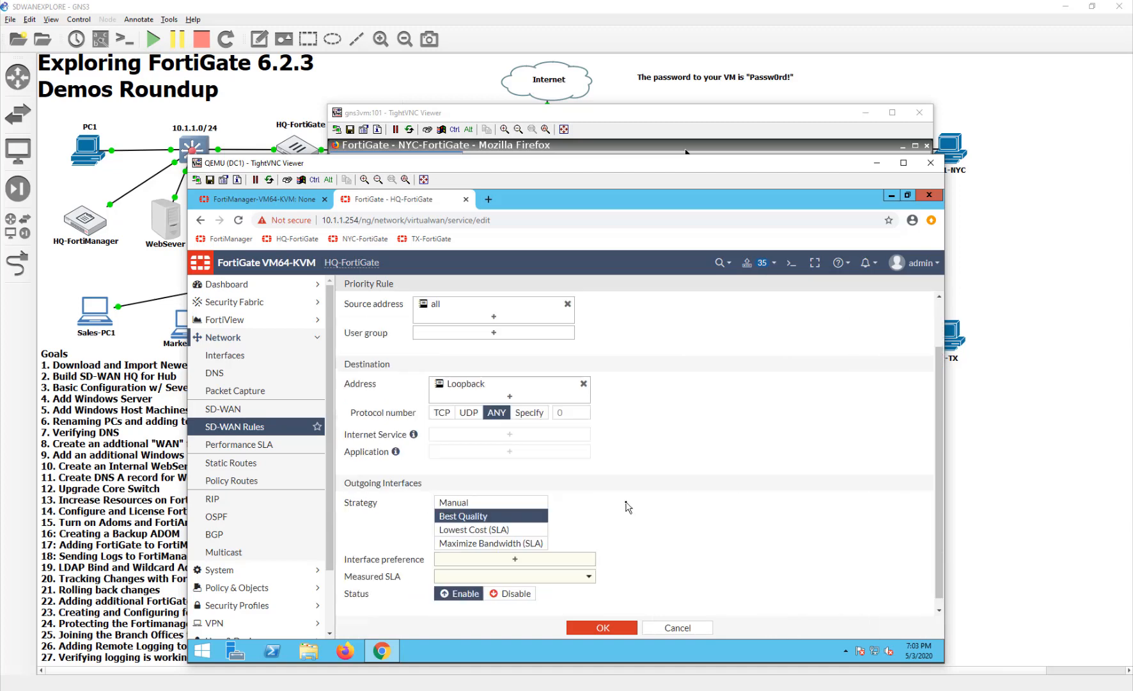
pyautogui.scroll(-1, 628, 506)
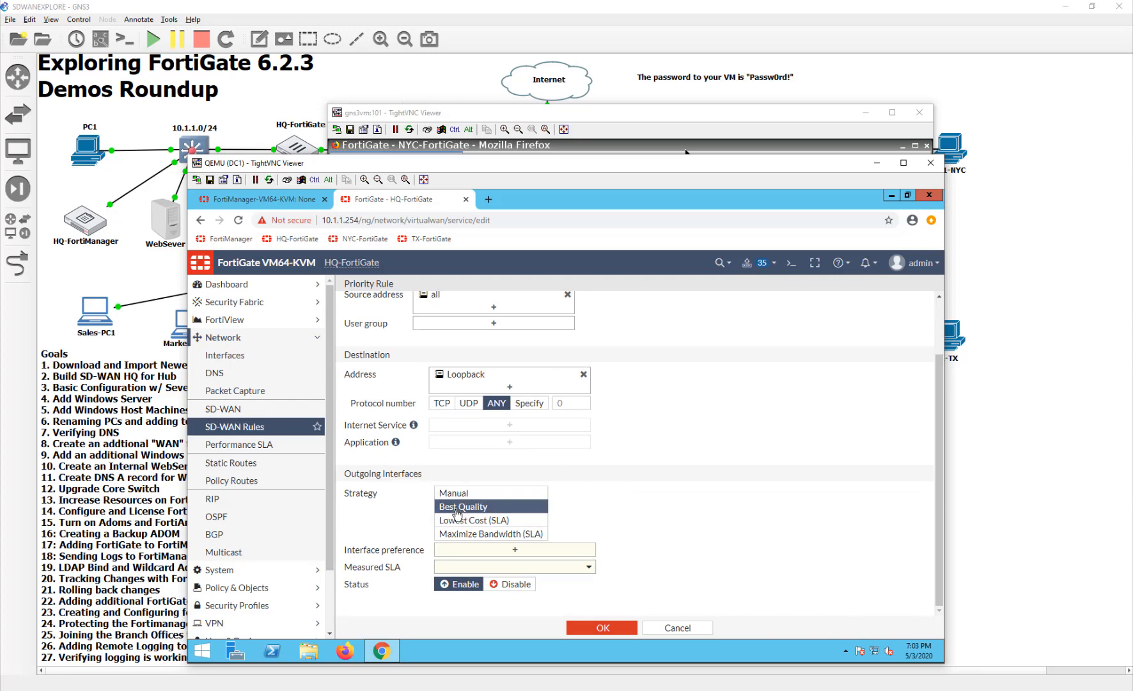
# - Check the rule's selectable outgoing interfaces, switch its strategy to Manual, and review the interface preference choices and rule settings
pyautogui.click(525, 554)
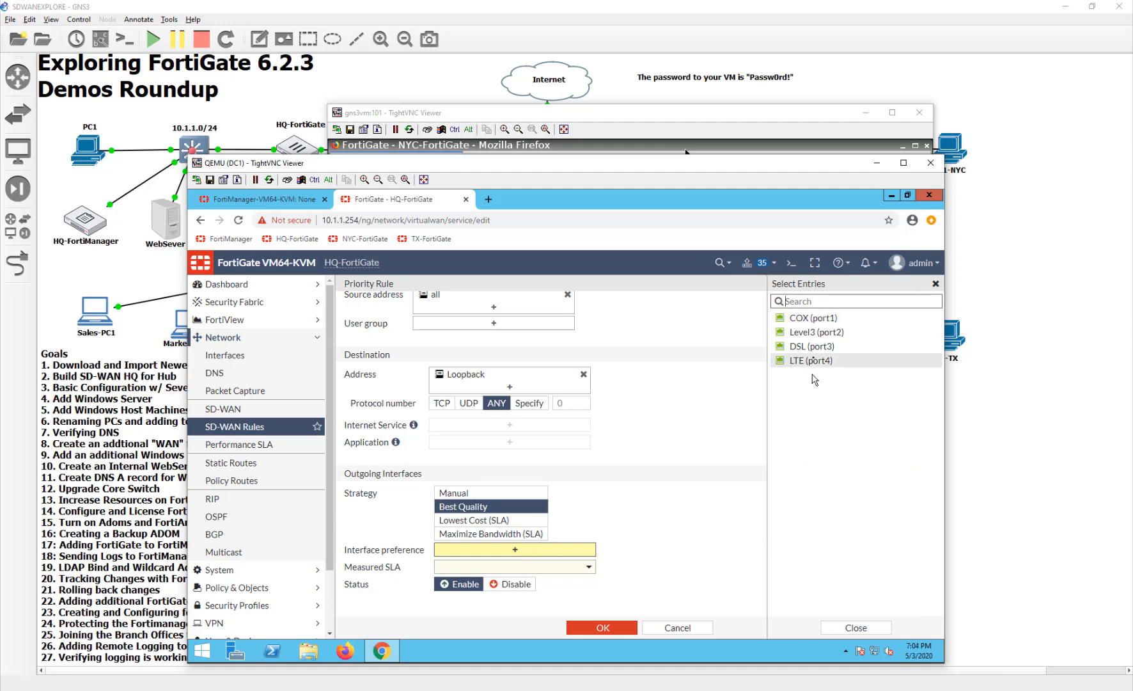
pyautogui.click(477, 492)
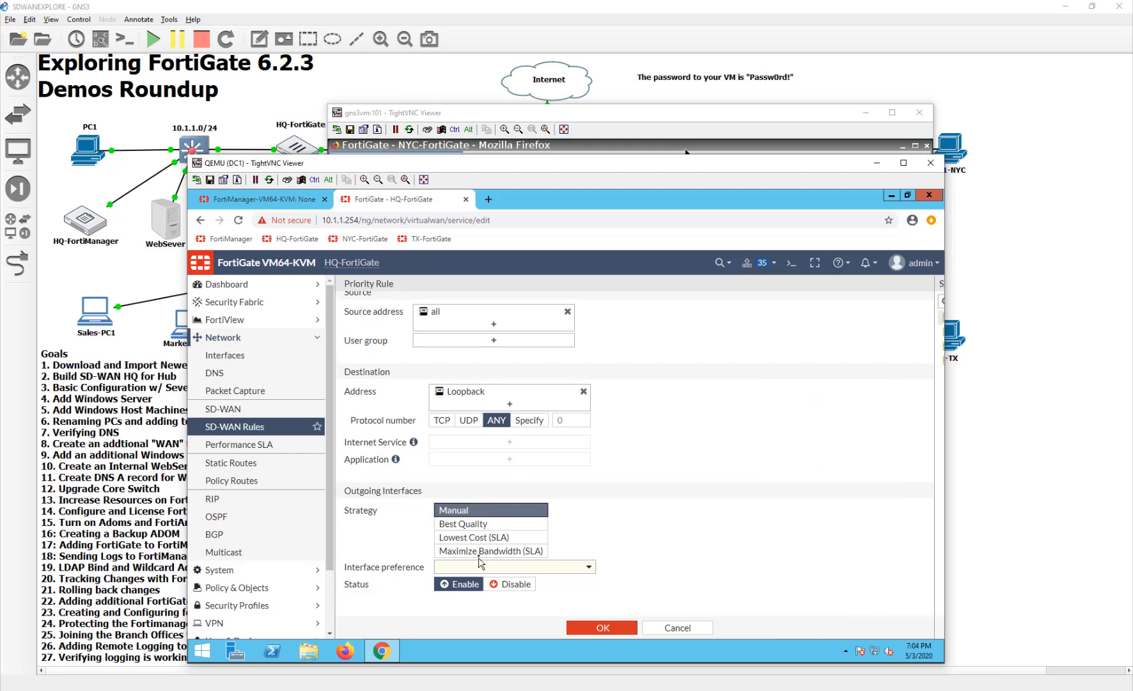
pyautogui.click(481, 566)
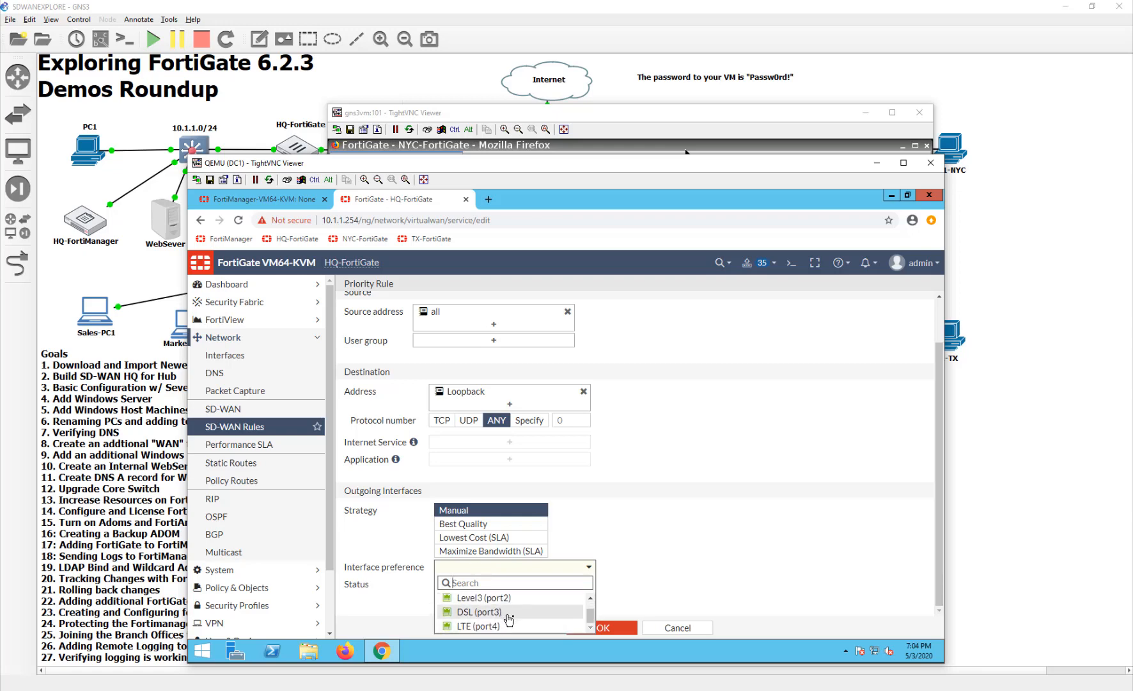
pyautogui.click(625, 488)
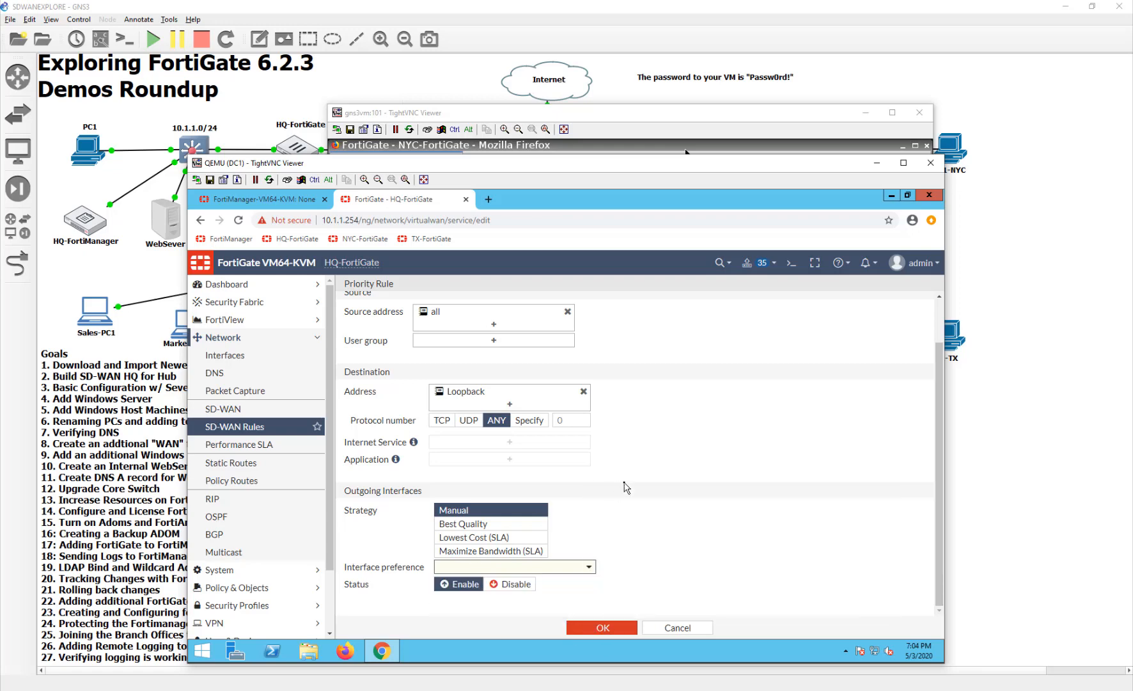
pyautogui.scroll(2, 628, 490)
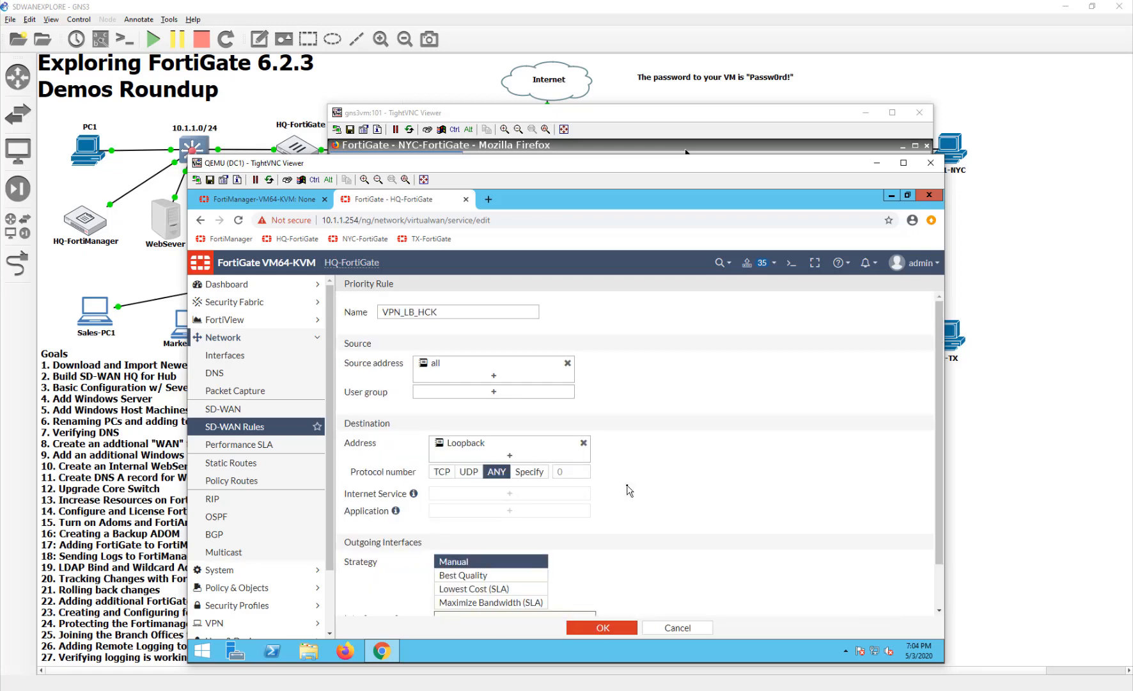
pyautogui.scroll(-2, 628, 490)
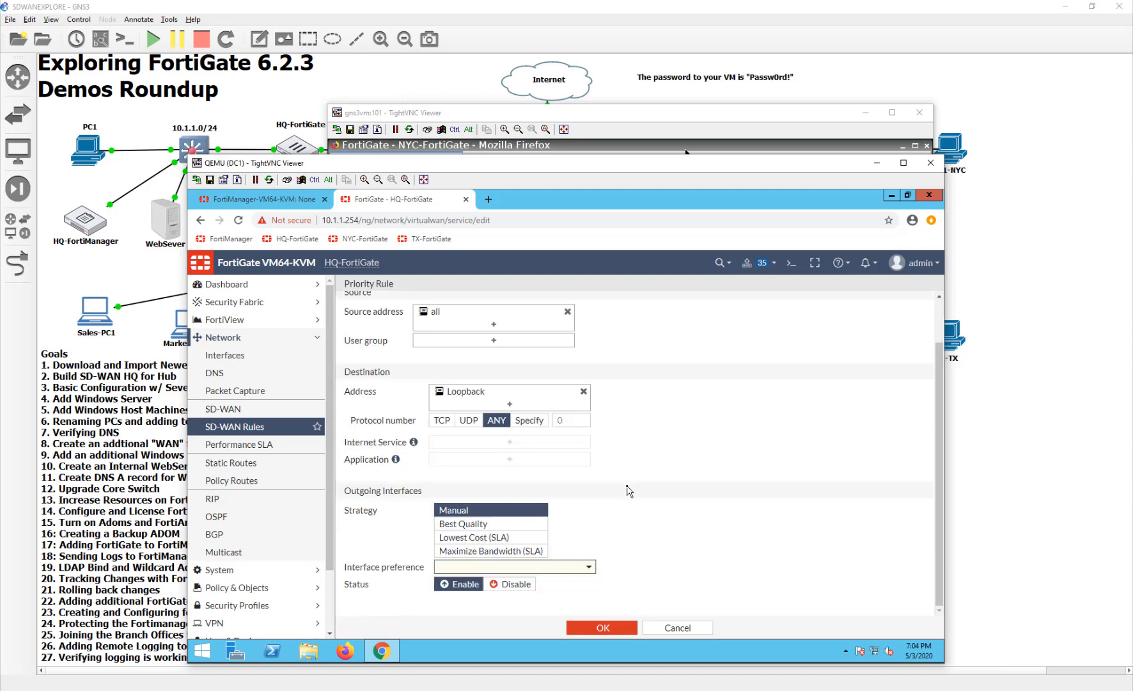
pyautogui.scroll(2, 629, 491)
pyautogui.scroll(-2, 629, 492)
pyautogui.scroll(2, 629, 496)
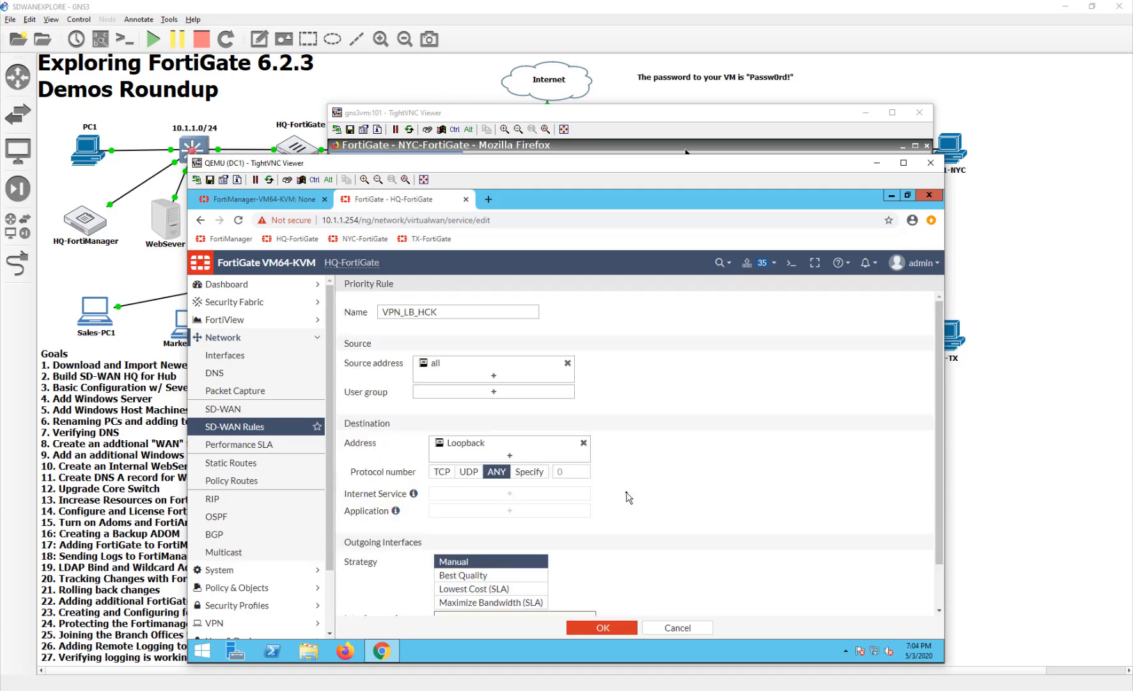
pyautogui.scroll(-2, 629, 498)
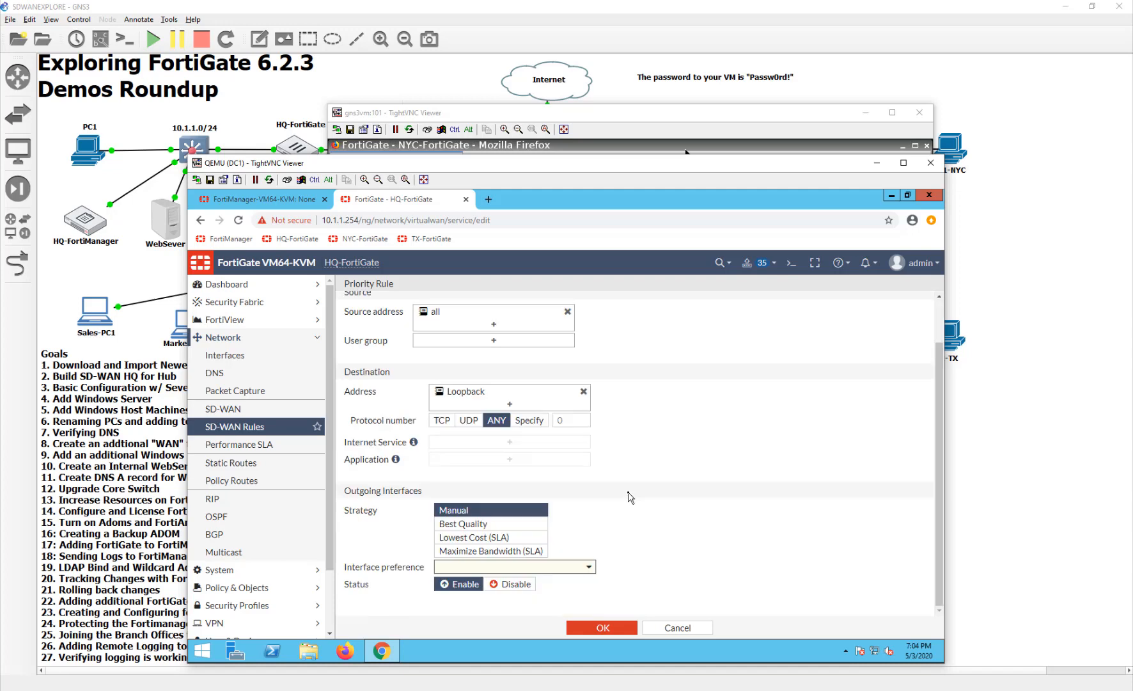
# - Recheck the interface preference choices, discard the VPN_LB_HCK SD-WAN rule, and open the SD-WAN member configuration
pyautogui.click(538, 567)
pyautogui.scroll(-1, 546, 611)
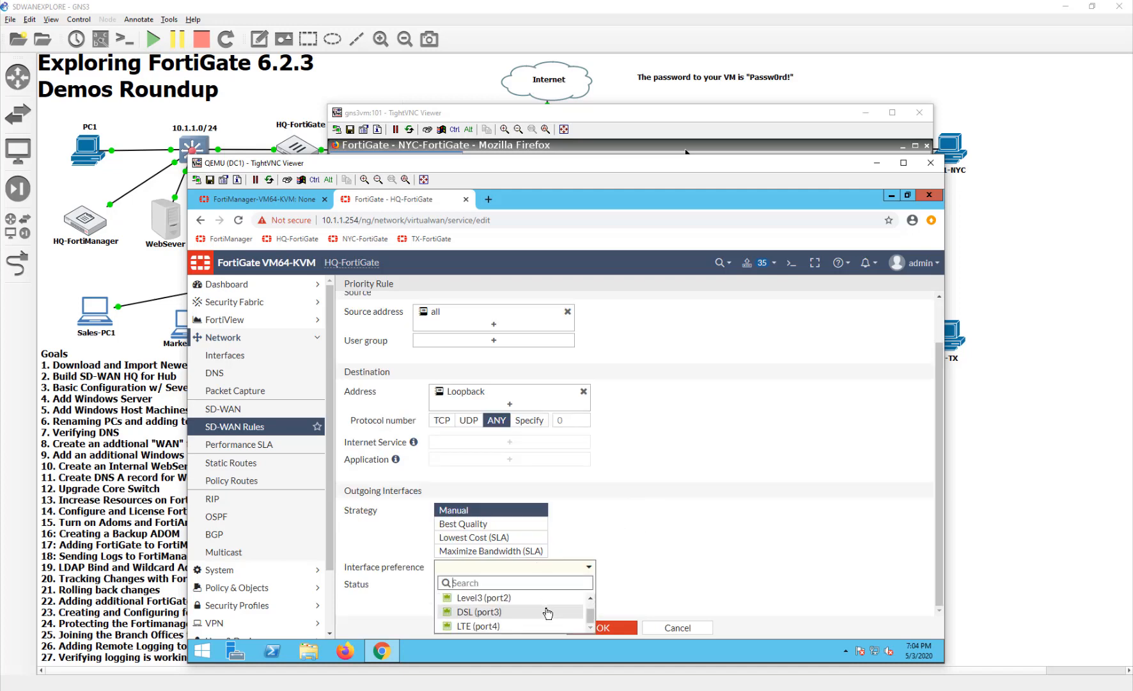
pyautogui.click(651, 615)
pyautogui.click(664, 628)
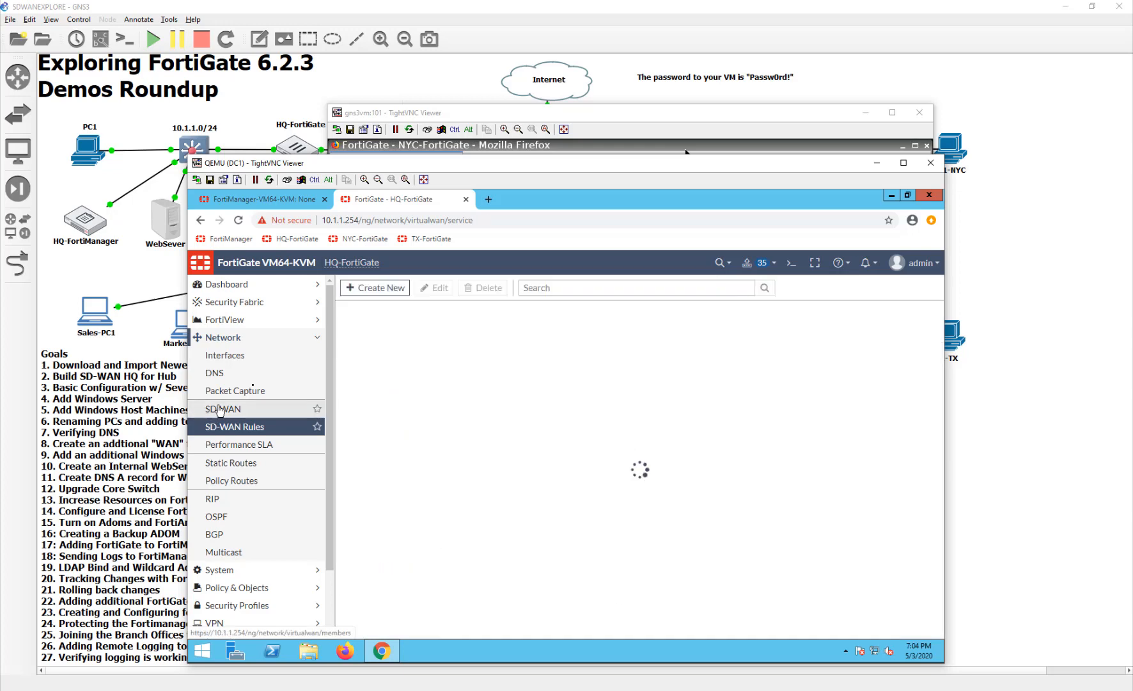
pyautogui.click(267, 415)
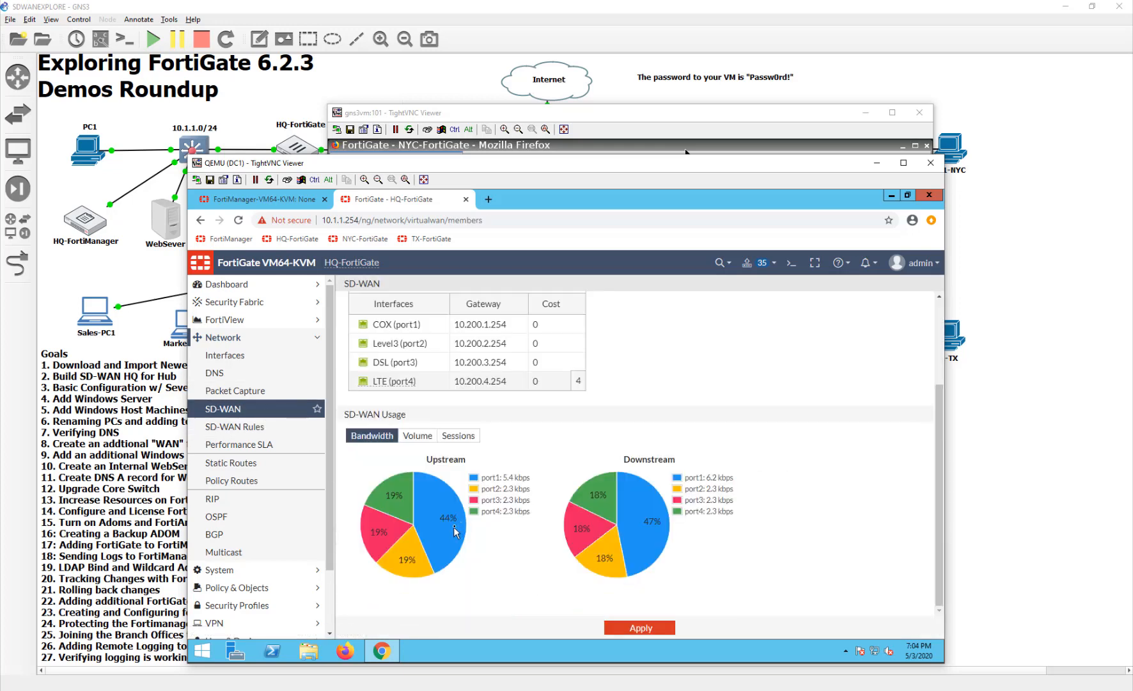
# - Add the toNYC tunnel as an SD-WAN member with gateway 10.10.20.2 and apply the SD-WAN settings
pyautogui.scroll(-2, 462, 505)
pyautogui.scroll(2, 436, 425)
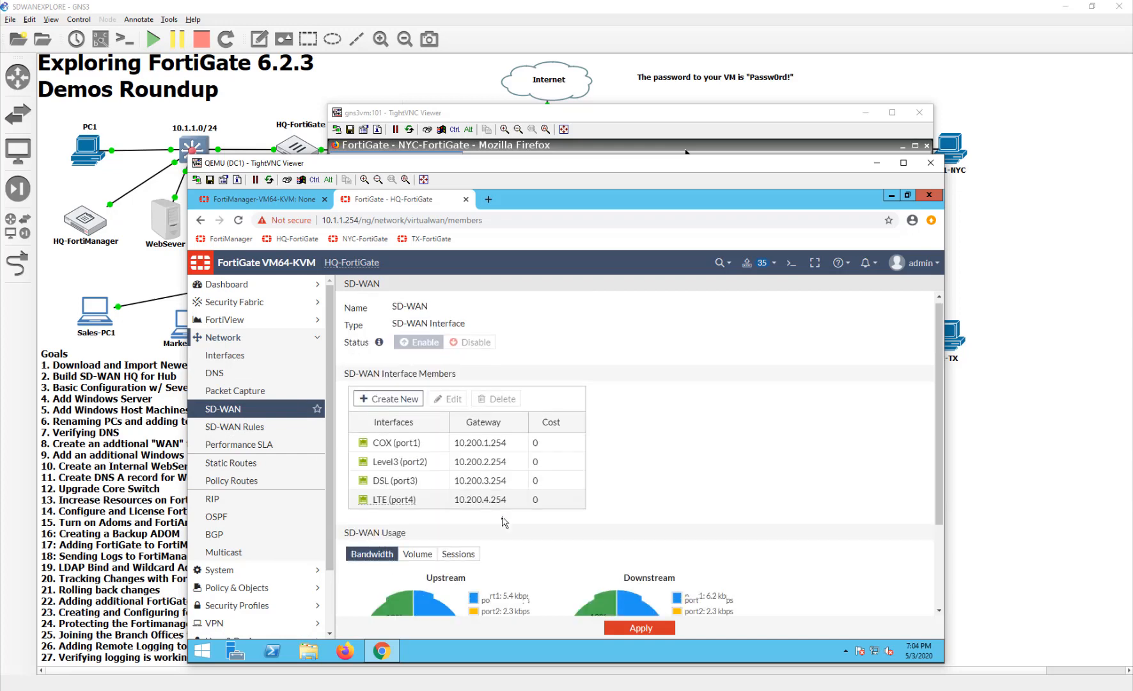
pyautogui.click(388, 403)
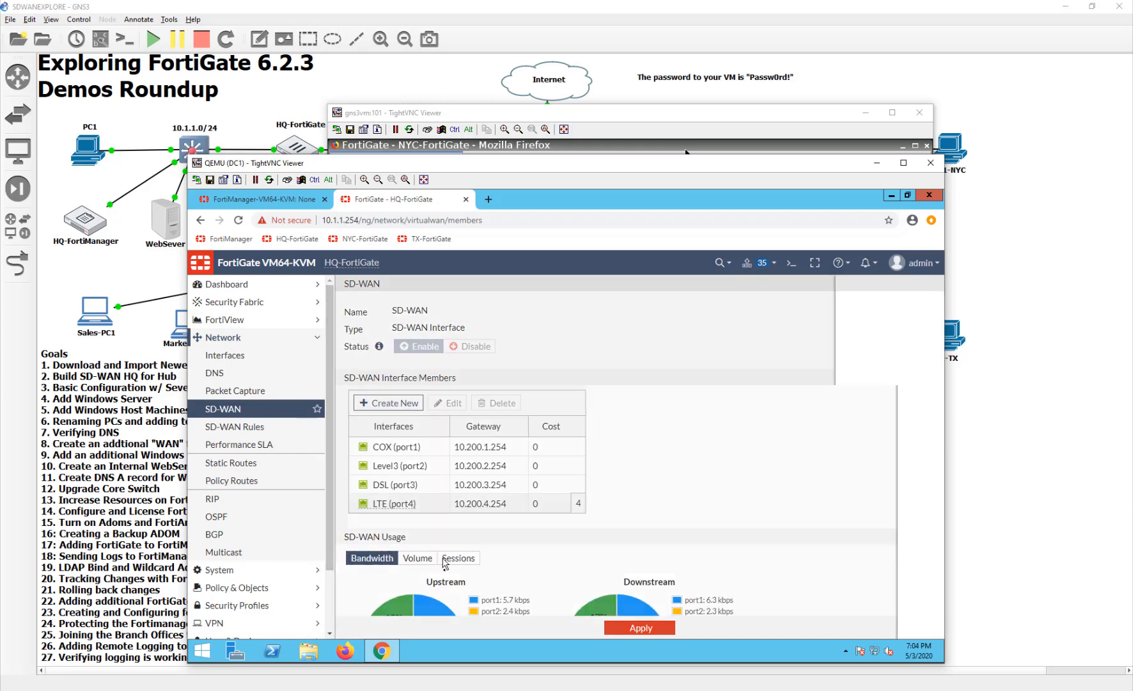
pyautogui.click(553, 318)
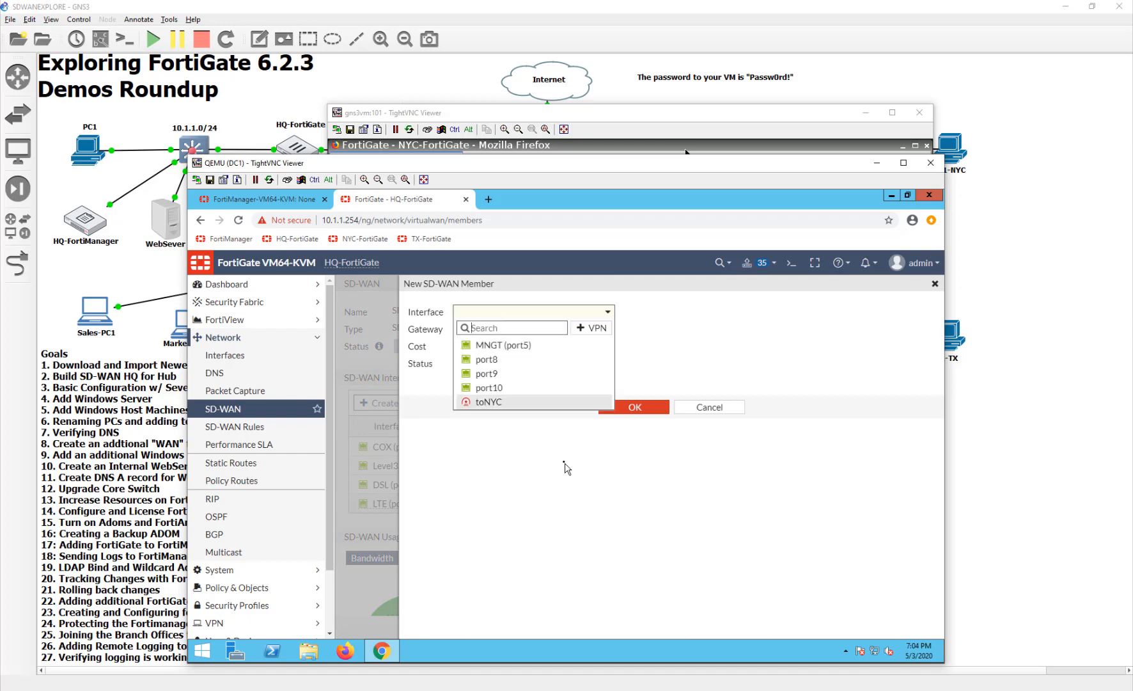
pyautogui.click(527, 403)
pyautogui.doubleClick(530, 328)
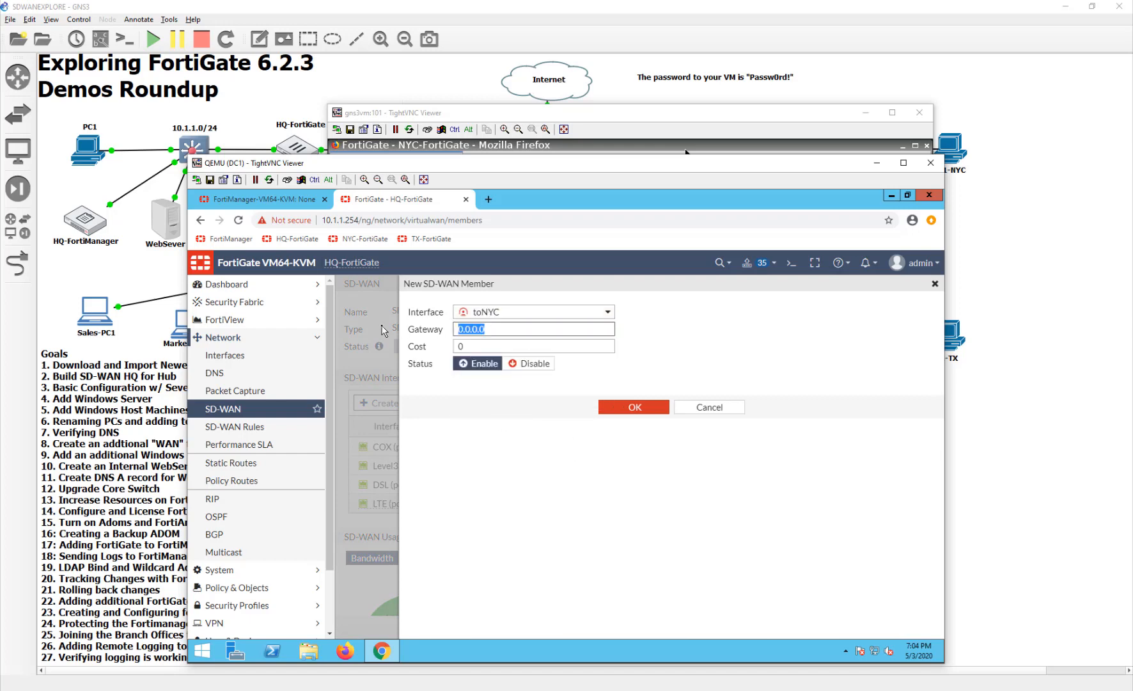
pyautogui.write('10')
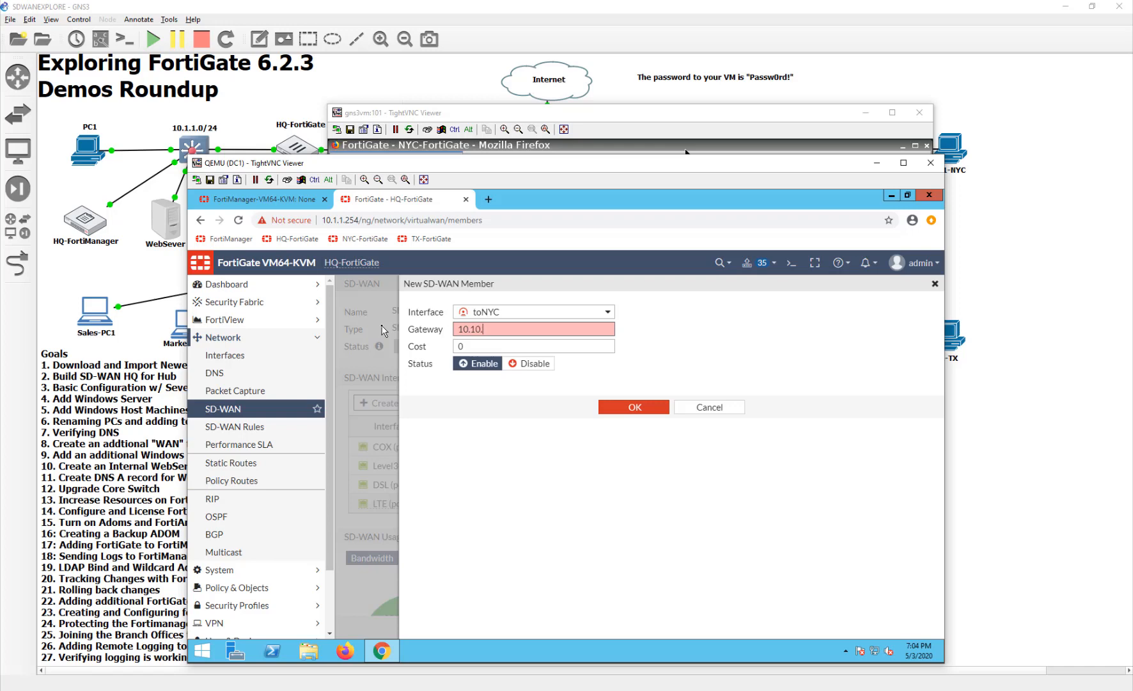
pyautogui.write('.10.20.2')
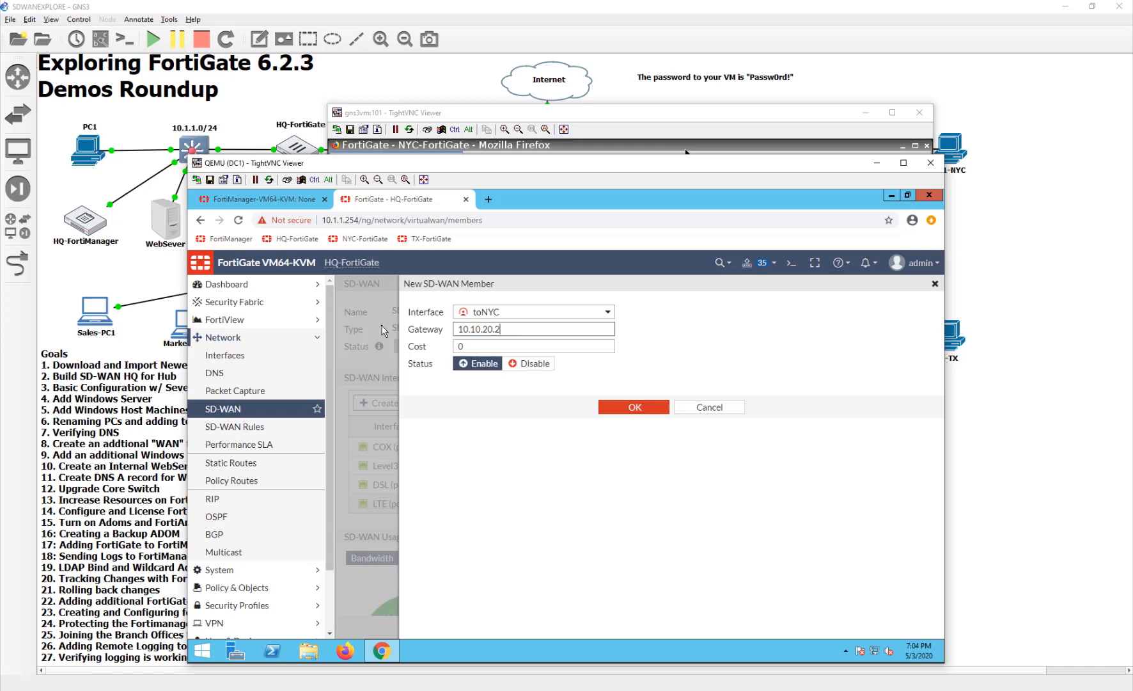
pyautogui.click(635, 408)
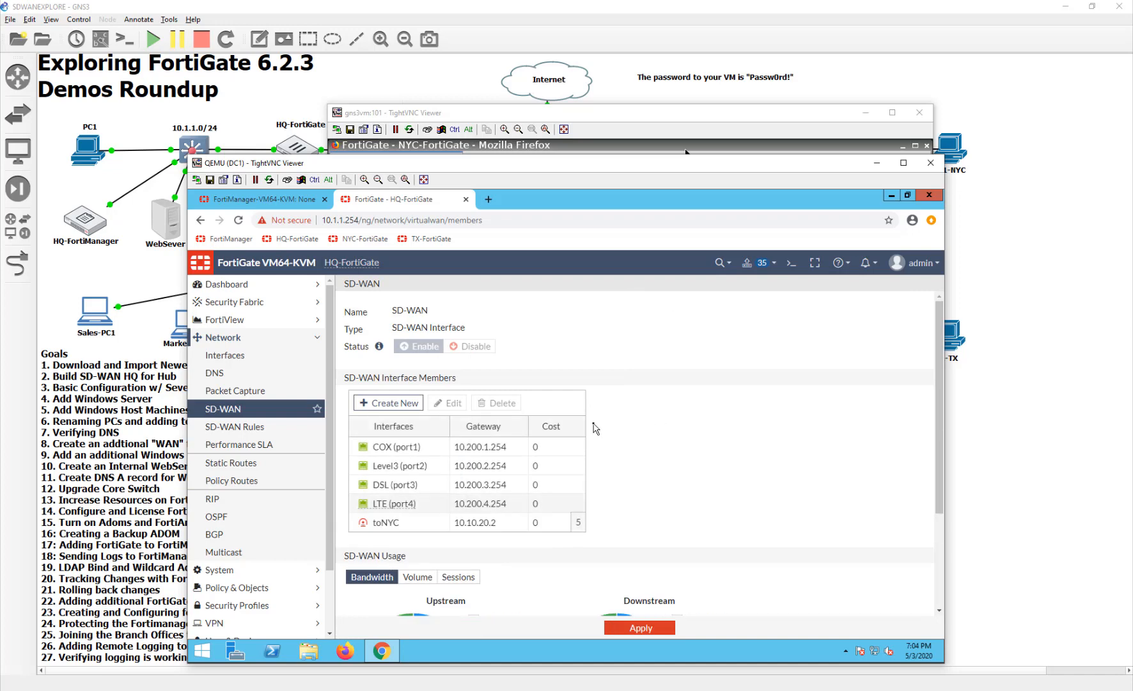
pyautogui.scroll(-2, 728, 534)
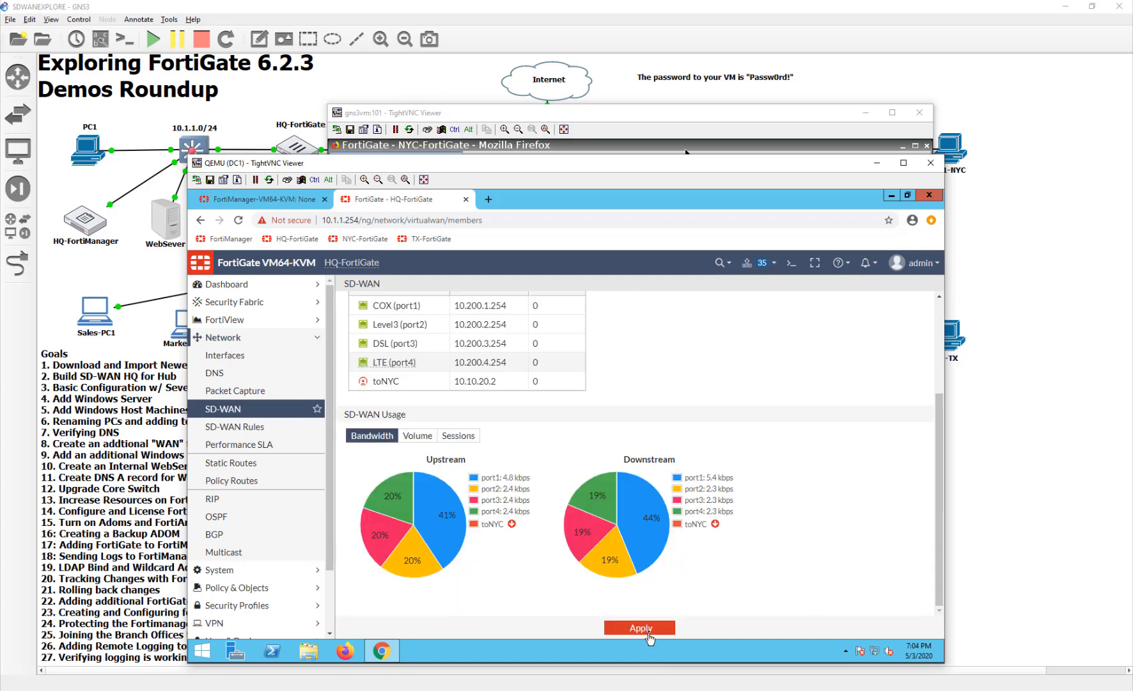
pyautogui.click(648, 633)
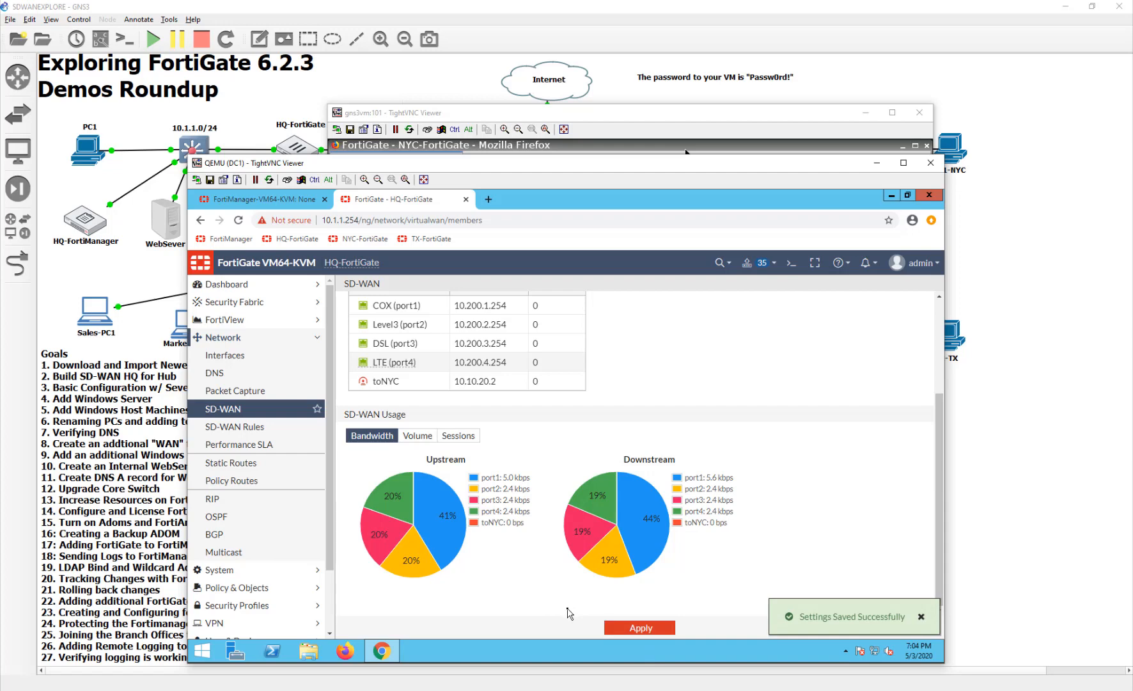
pyautogui.scroll(2, 589, 566)
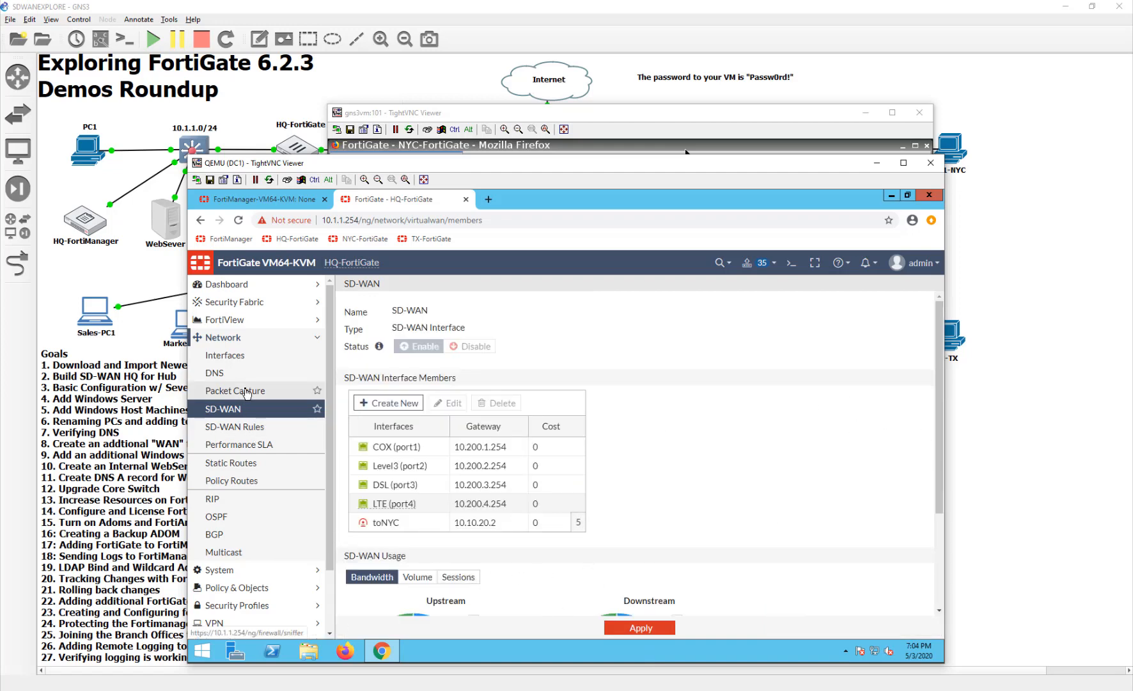
# - Create an SD-WAN rule named VPN_LB_HCK with source address all and destination address Loopback
pyautogui.click(251, 427)
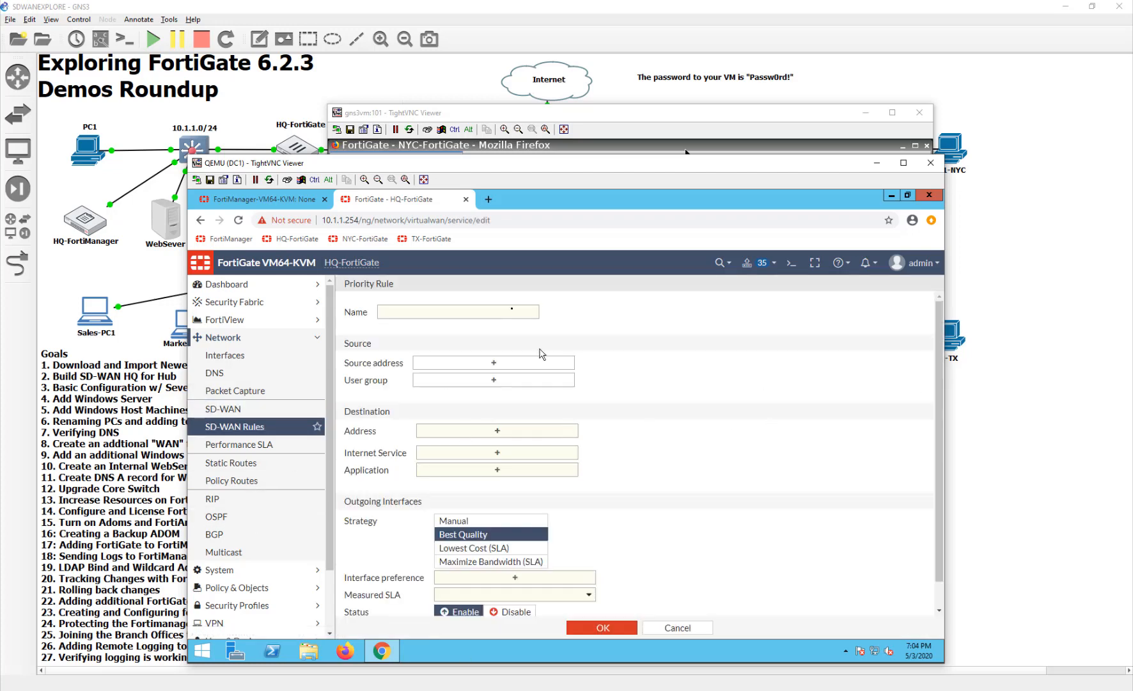
pyautogui.click(507, 310)
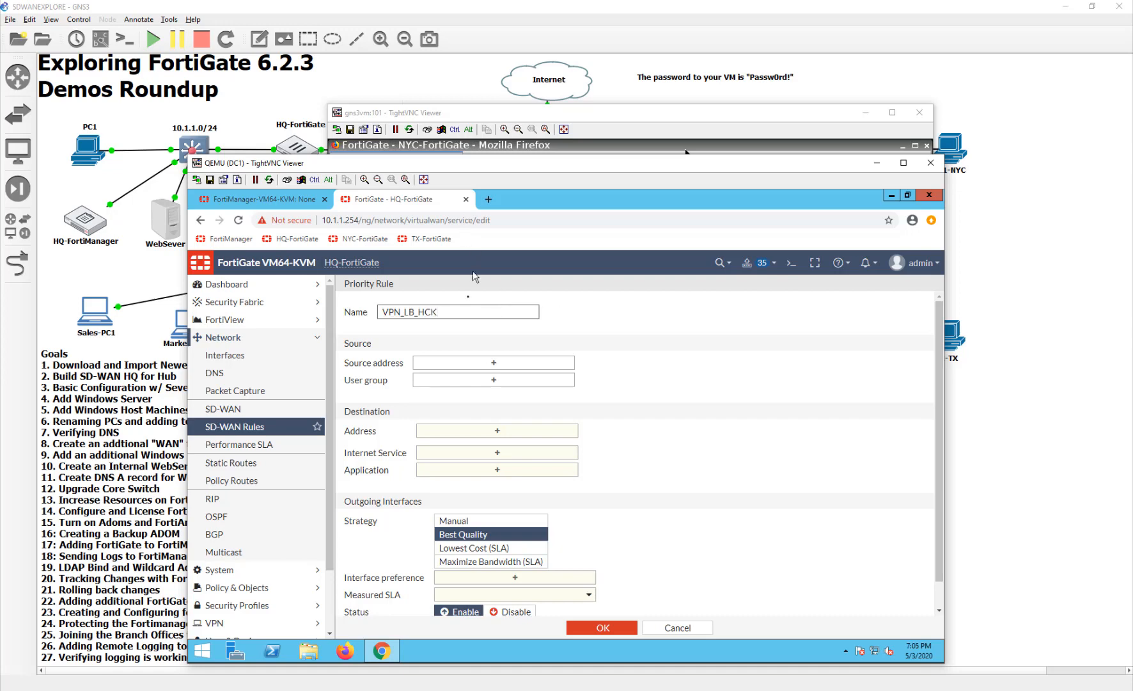
pyautogui.click(496, 368)
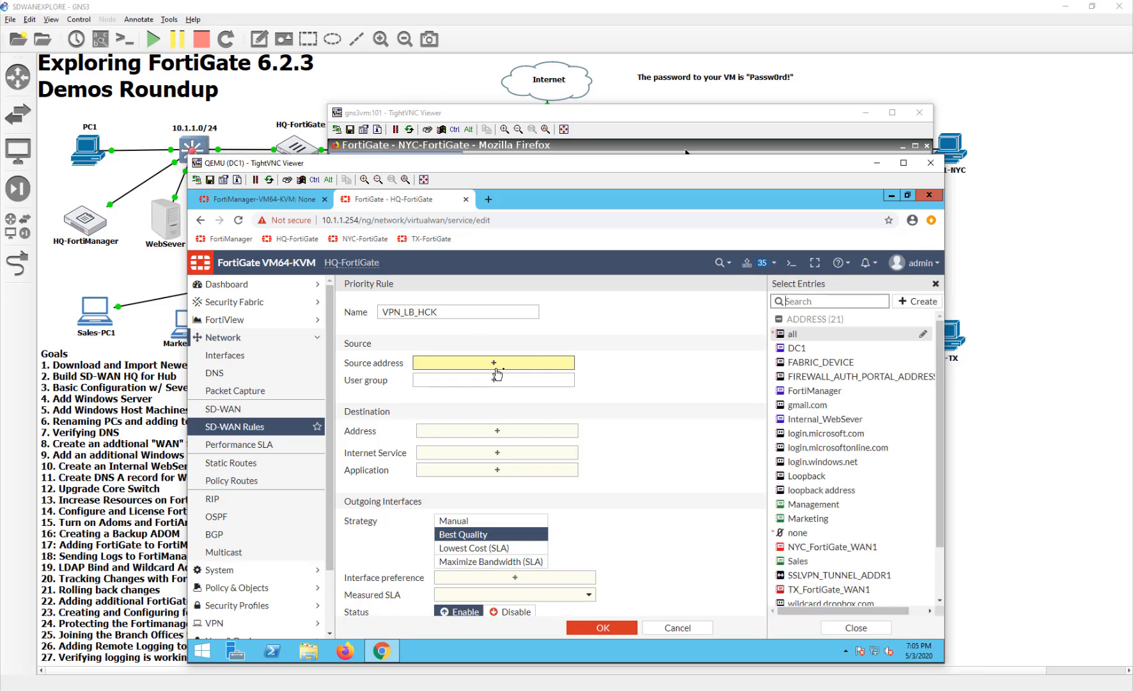
pyautogui.click(793, 333)
pyautogui.click(515, 447)
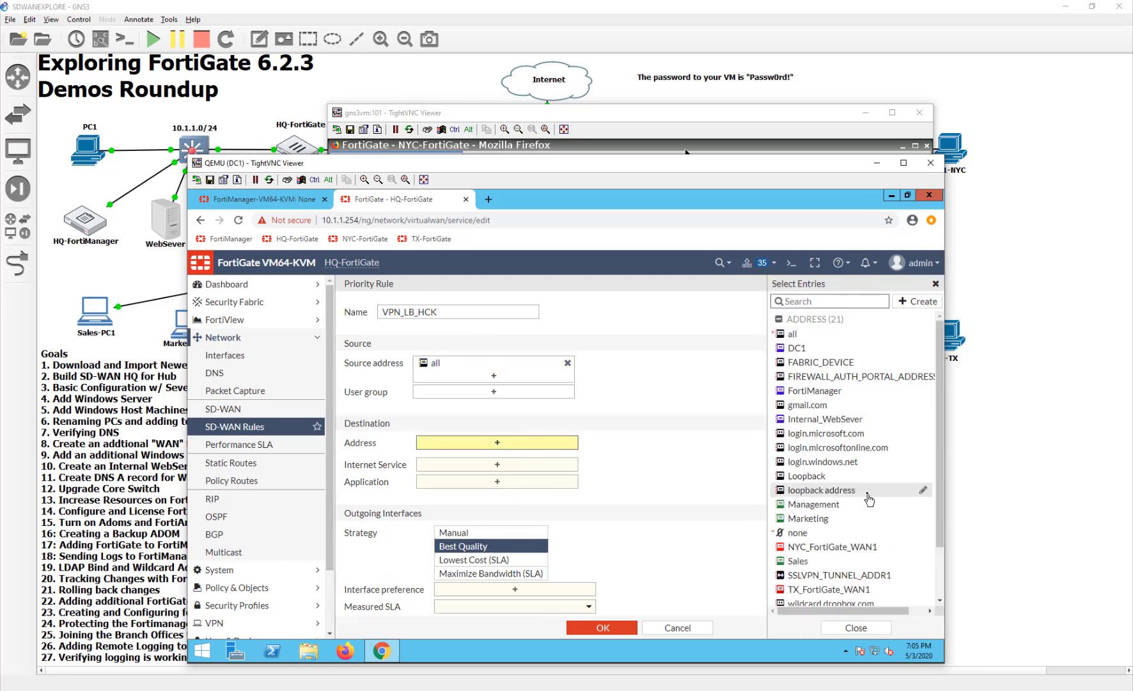
pyautogui.moveTo(868, 499)
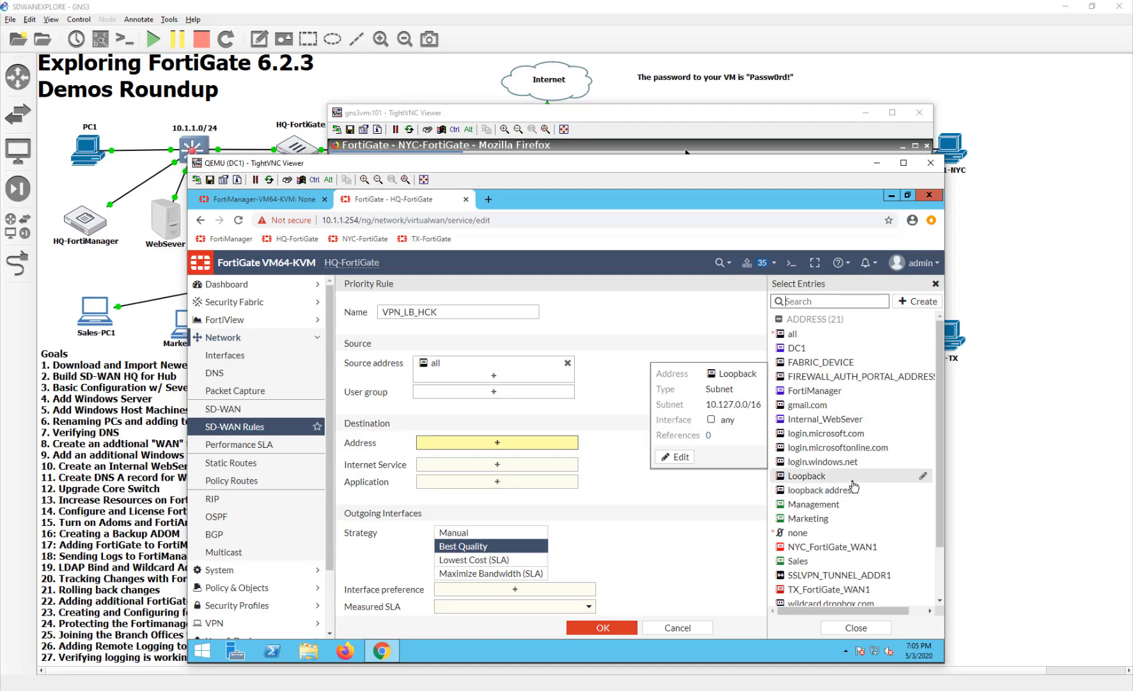
pyautogui.click(854, 481)
pyautogui.scroll(-2, 619, 563)
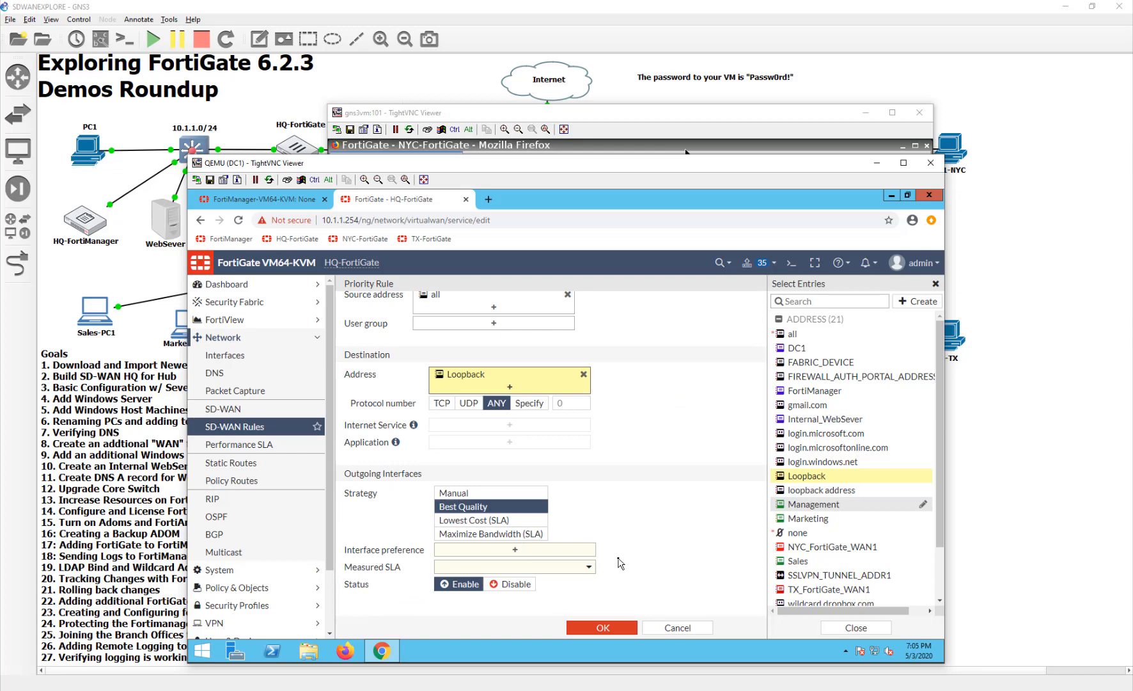
pyautogui.click(473, 550)
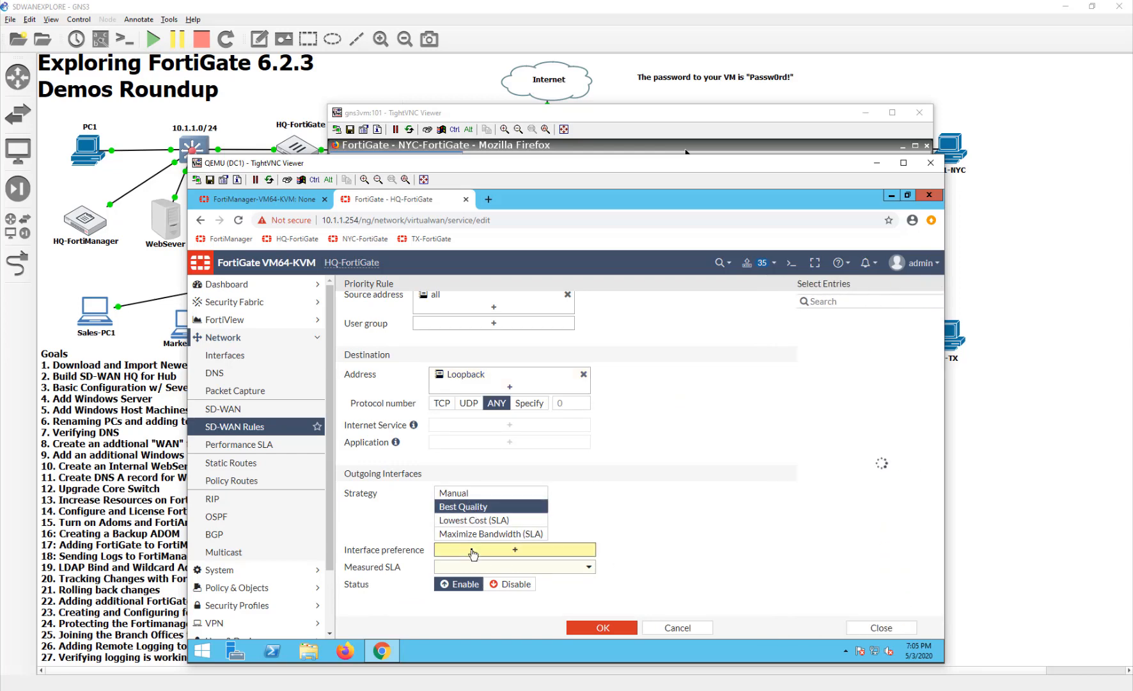
pyautogui.click(797, 374)
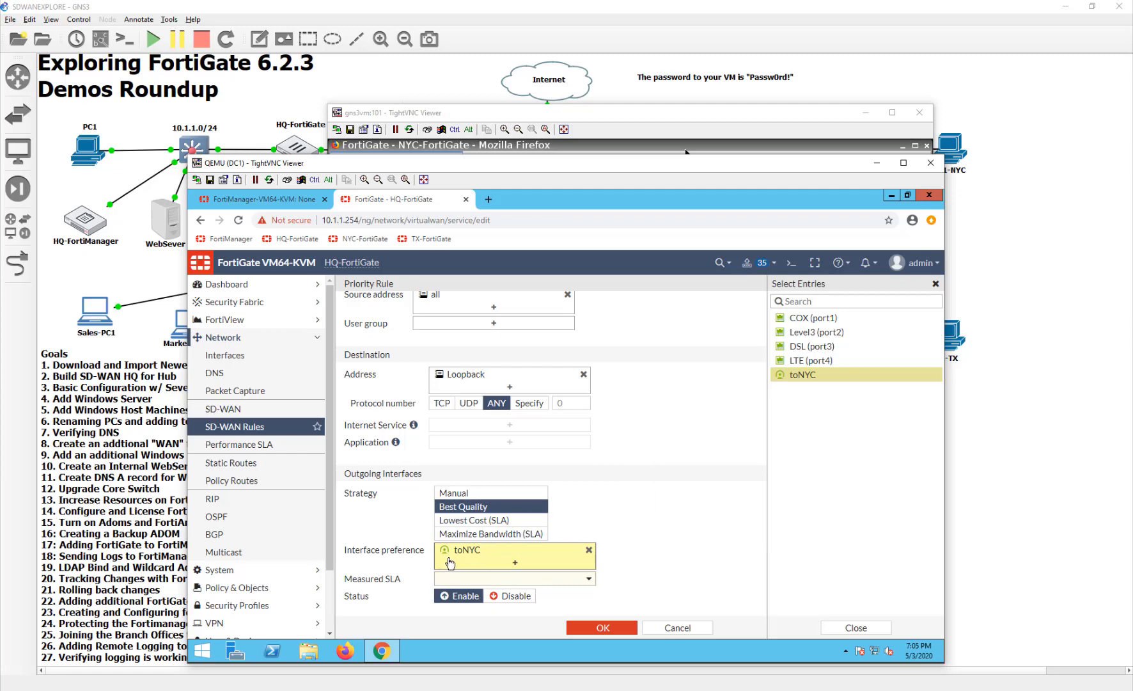
pyautogui.click(470, 579)
pyautogui.scroll(-3, 505, 617)
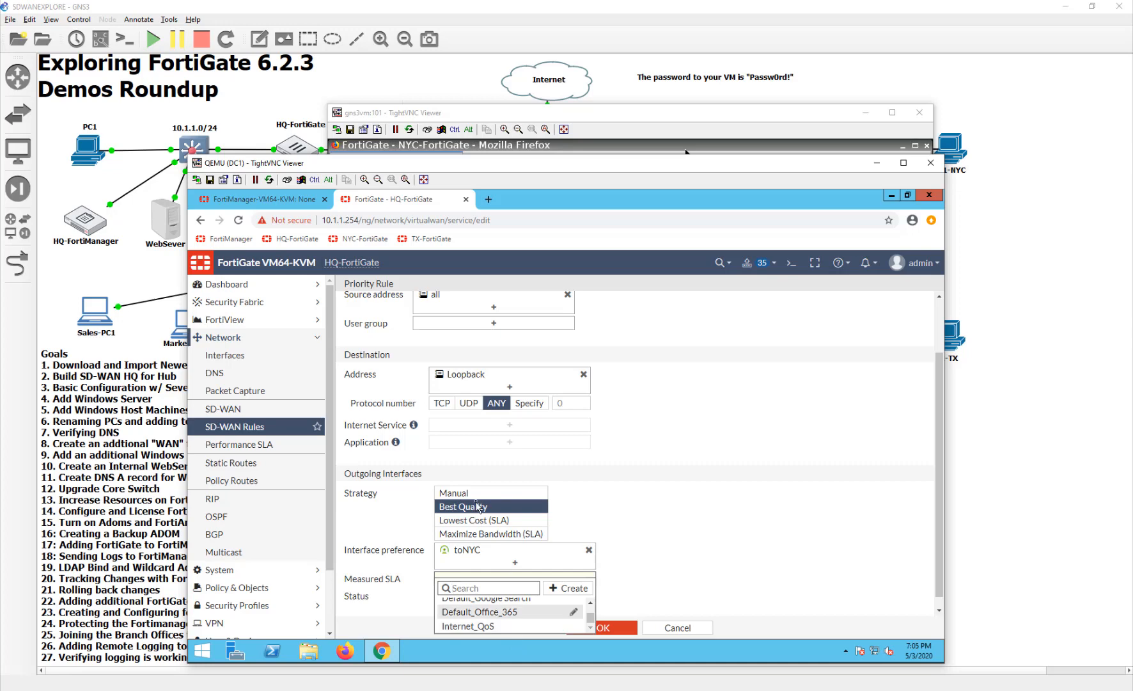
pyautogui.click(456, 506)
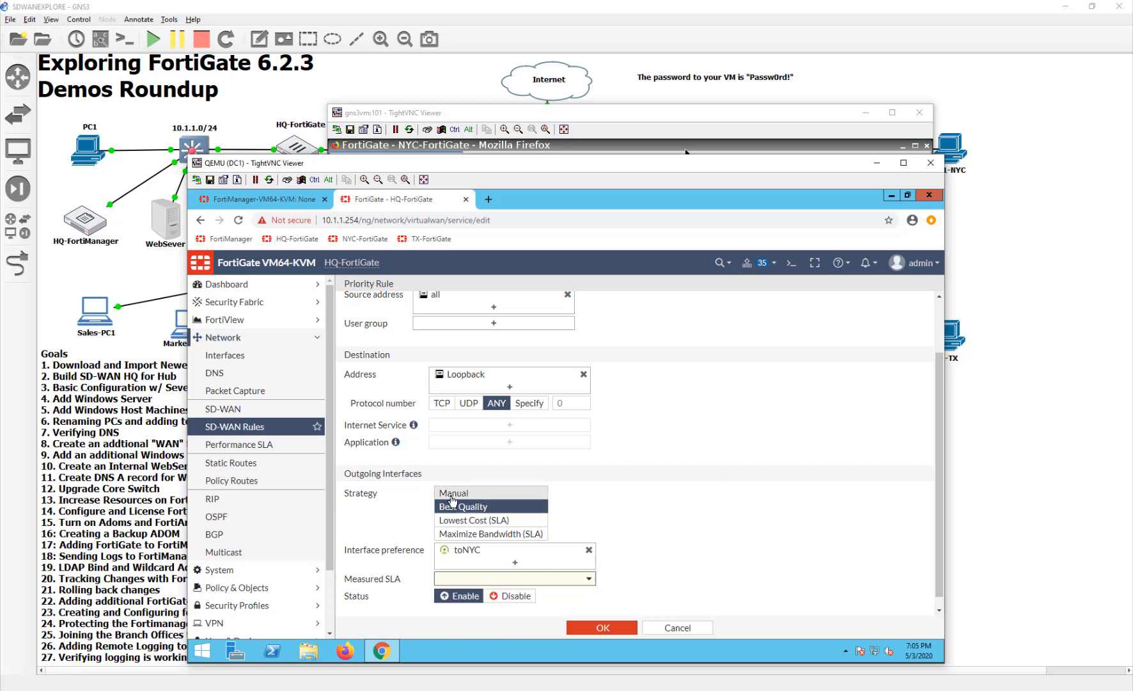
# - Save the rule with the Manual strategy and toNYC as its interface preference, and move it above SDWAN_GEN_Internet
pyautogui.click(451, 494)
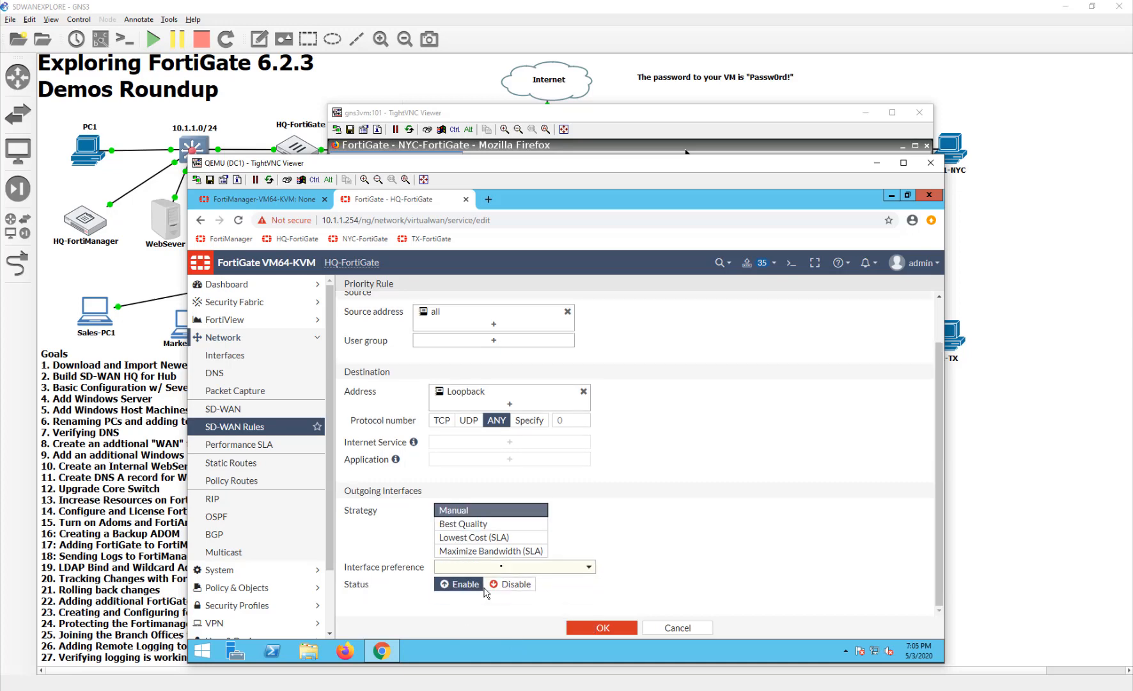
pyautogui.click(504, 567)
pyautogui.click(494, 625)
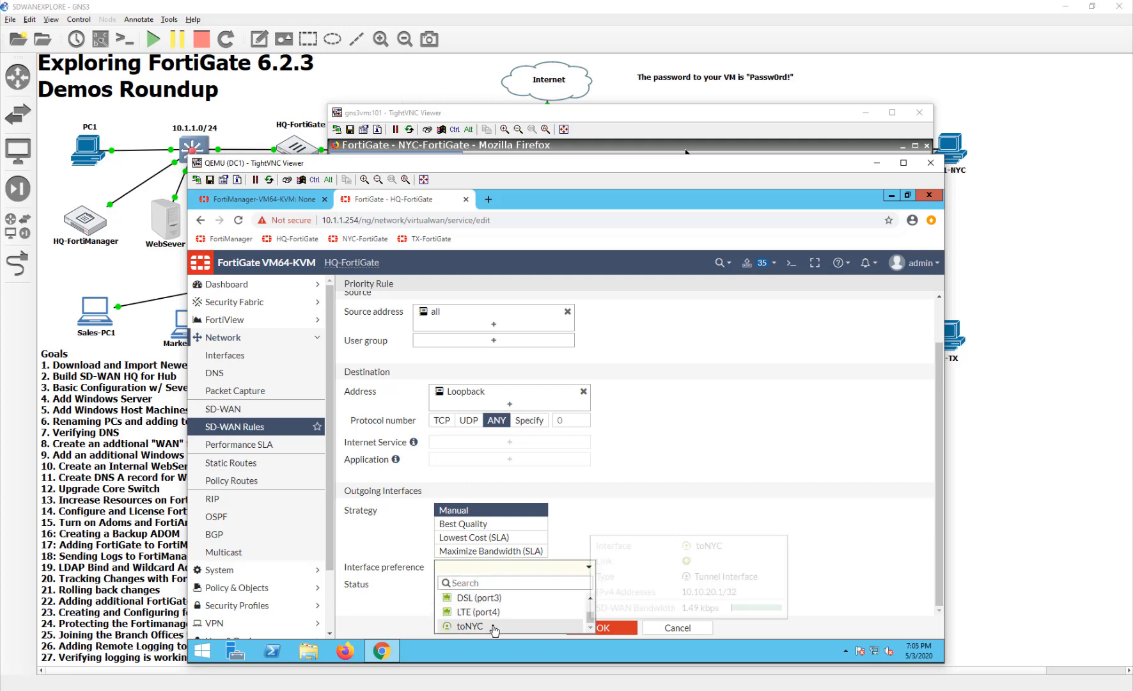
pyautogui.click(597, 625)
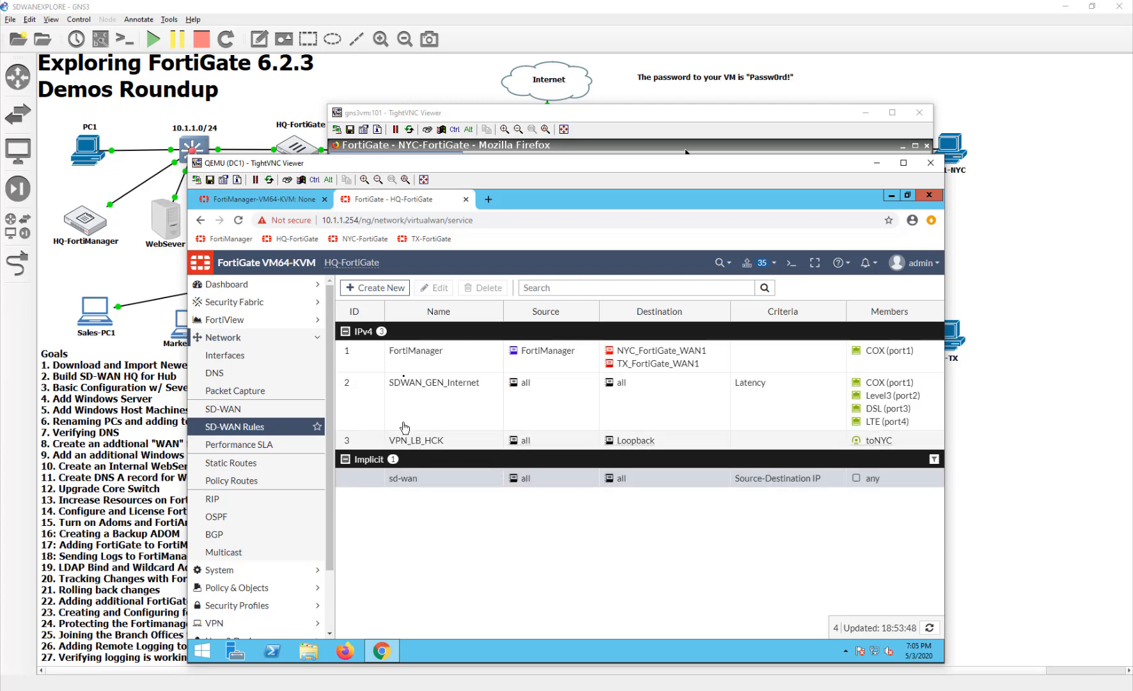
pyautogui.moveTo(347, 440); pyautogui.dragTo(344, 383)
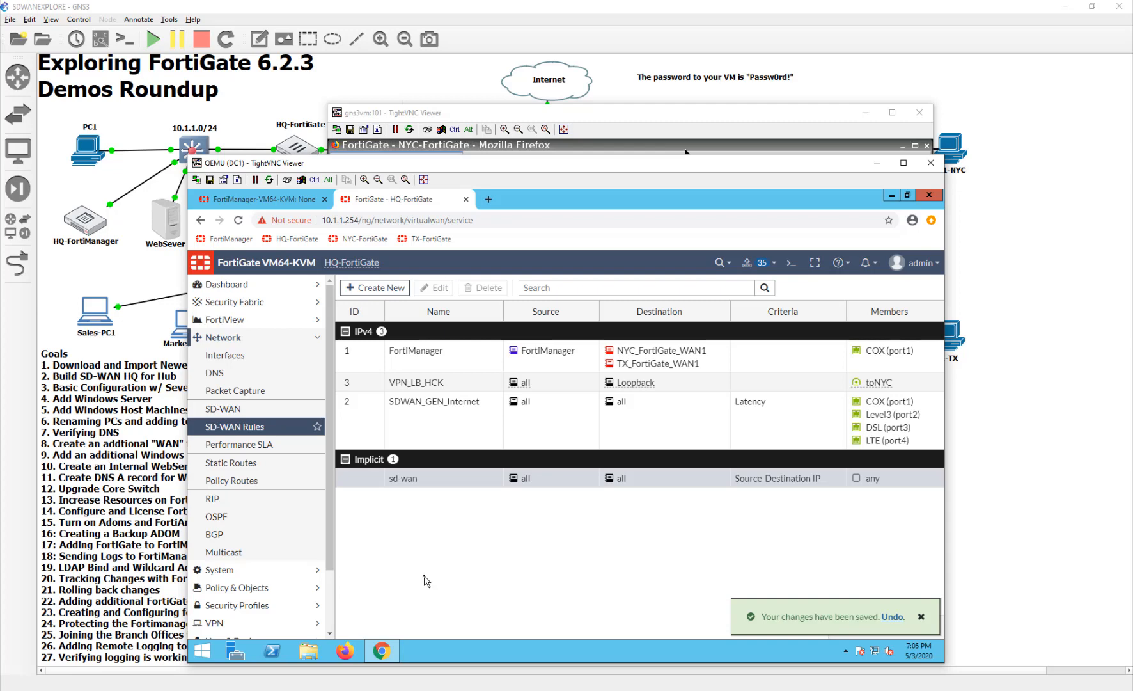
# - Switch to NYC-FortiGate and start a new SD-WAN rule named VPN_LB_HCK with source address all
pyautogui.click(1004, 361)
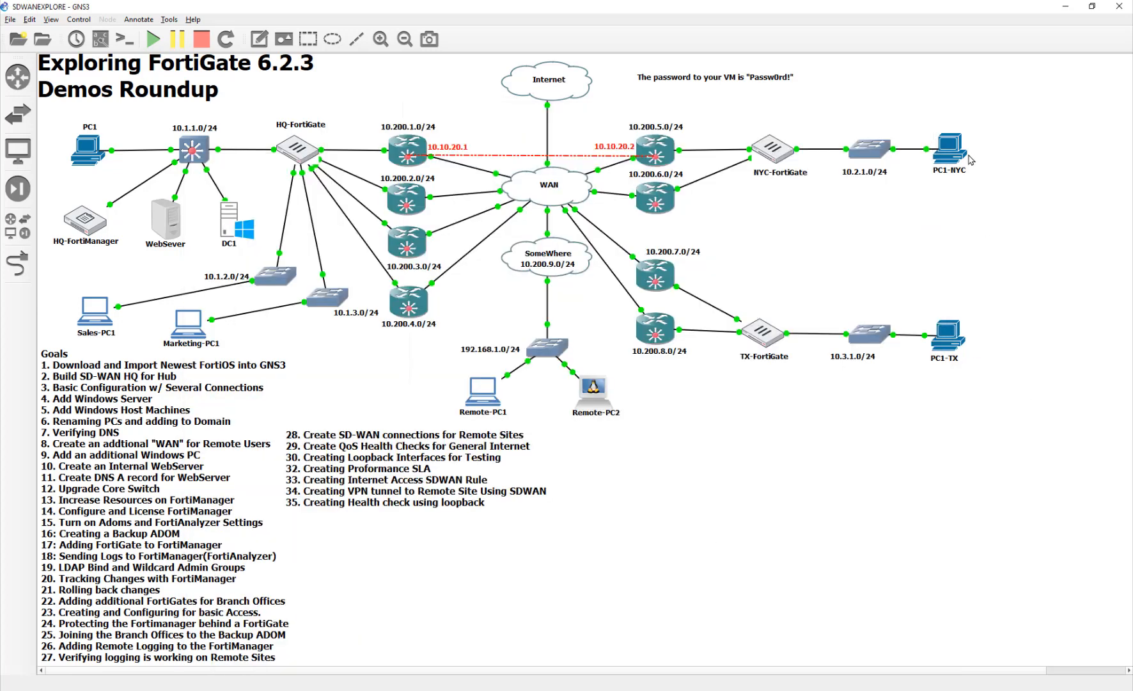
pyautogui.hotkey('alt', 'Tab')
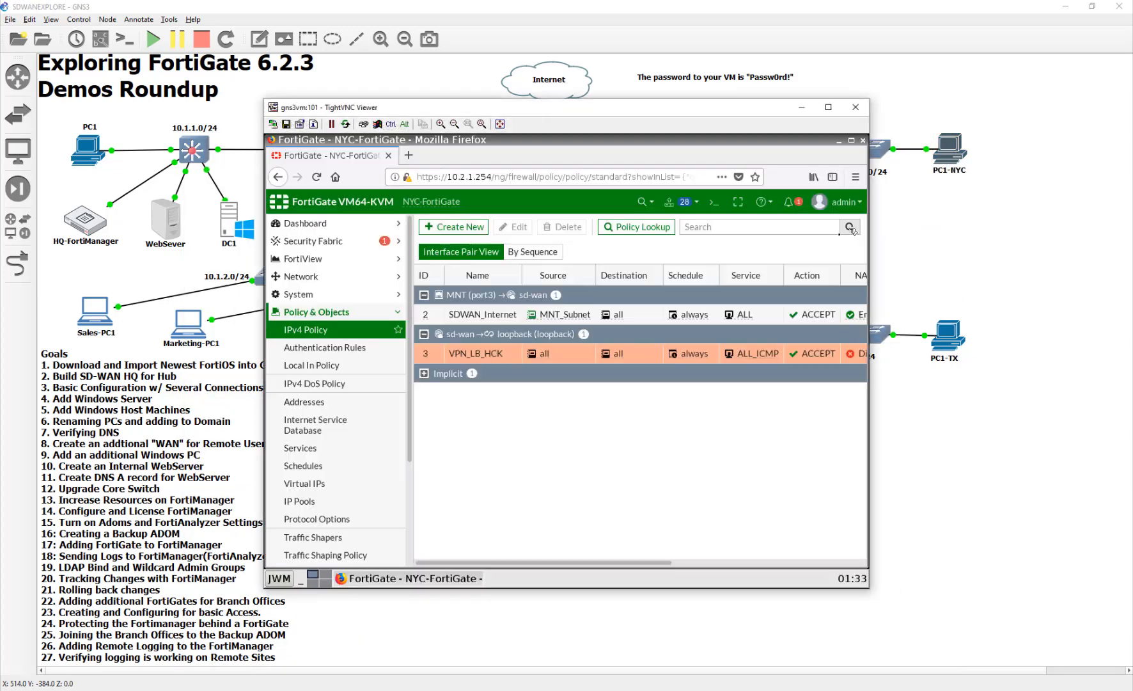
pyautogui.click(333, 277)
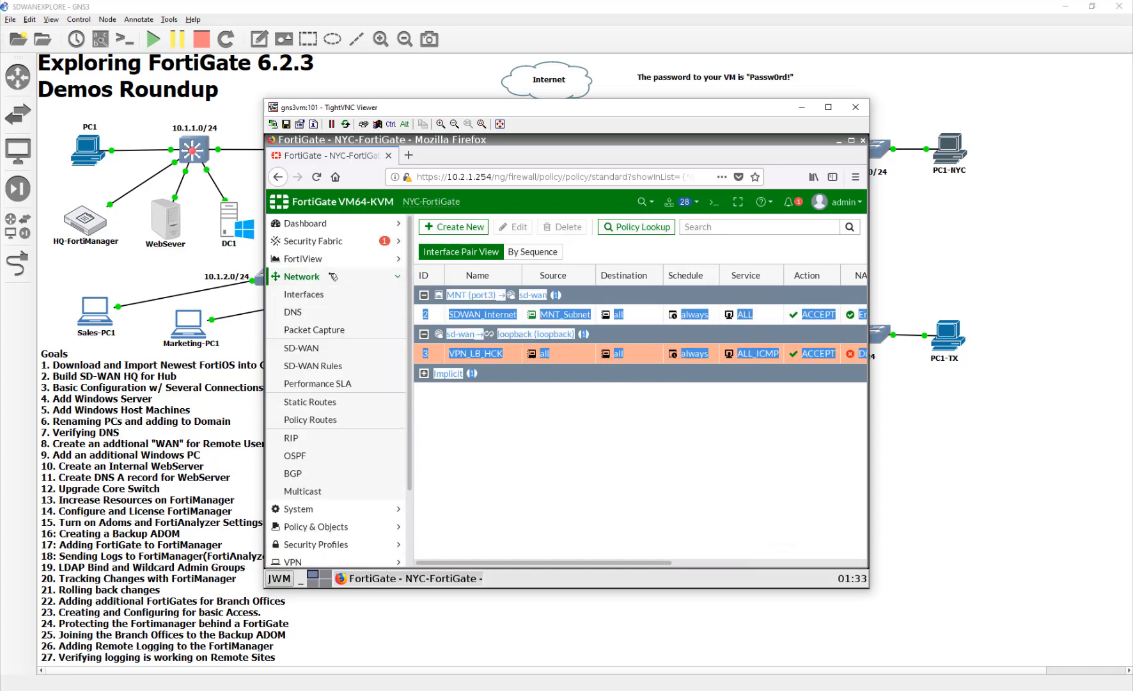
pyautogui.click(341, 370)
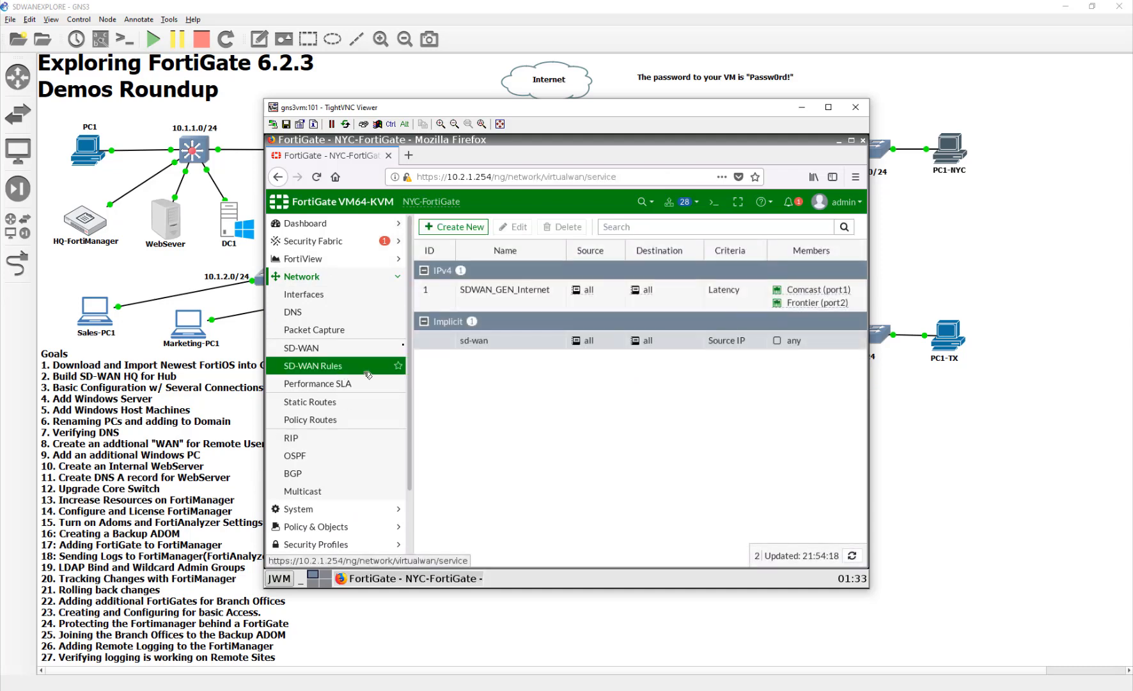
pyautogui.click(453, 227)
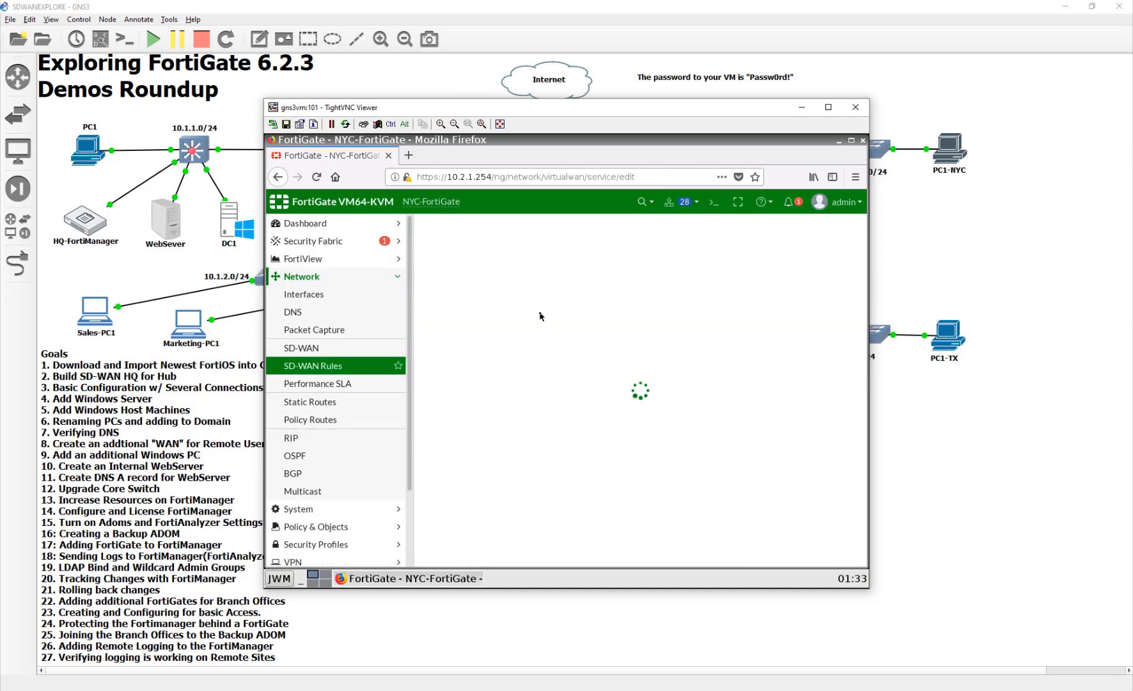
pyautogui.click(537, 249)
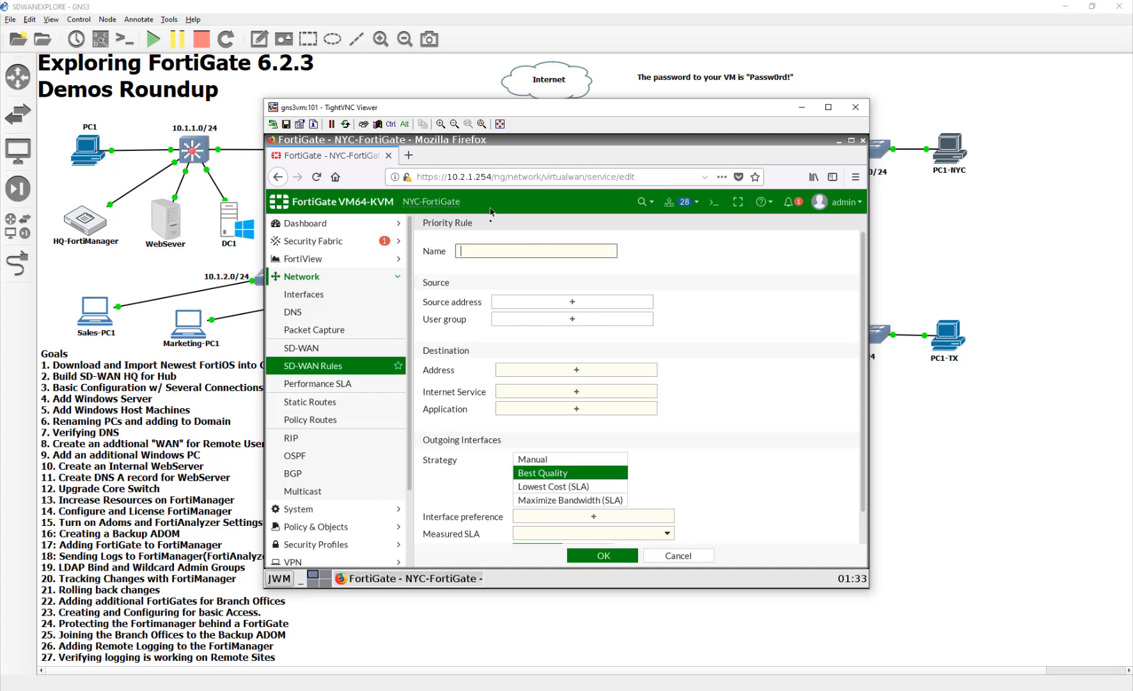
pyautogui.write('VPN_LB_HCK')
pyautogui.click(621, 303)
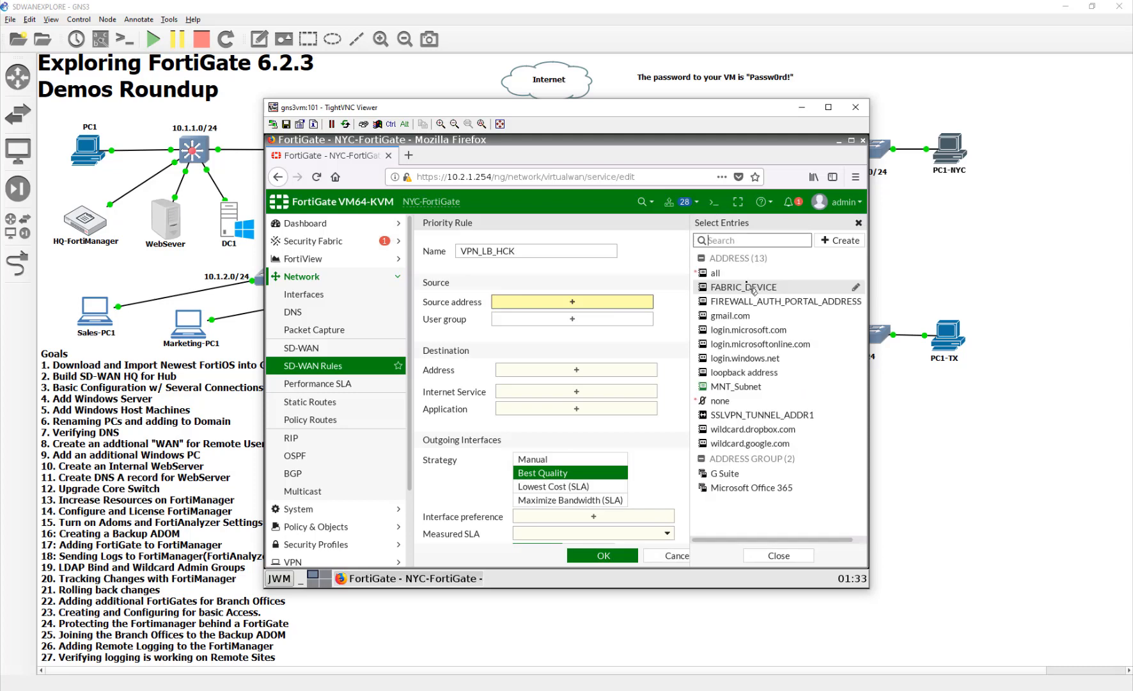
pyautogui.click(715, 273)
# - Create a subnet address named LoopbackHCK for 10.127.0.0/16 and select it as the rule's destination address
pyautogui.click(634, 383)
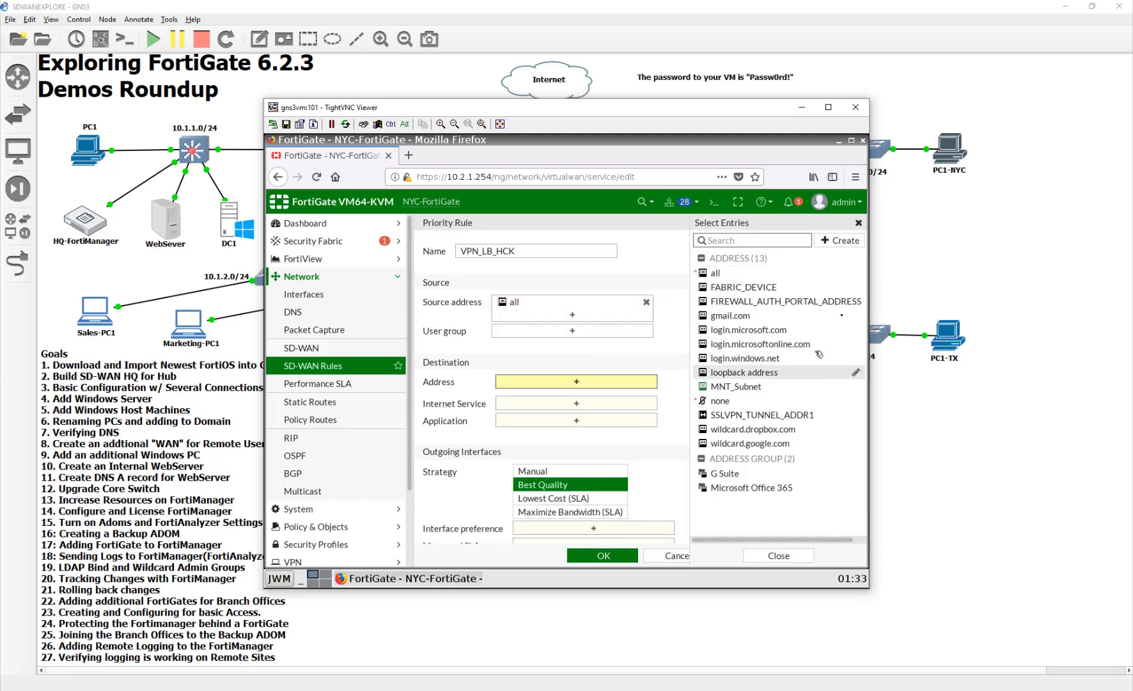
pyautogui.click(840, 240)
pyautogui.click(761, 276)
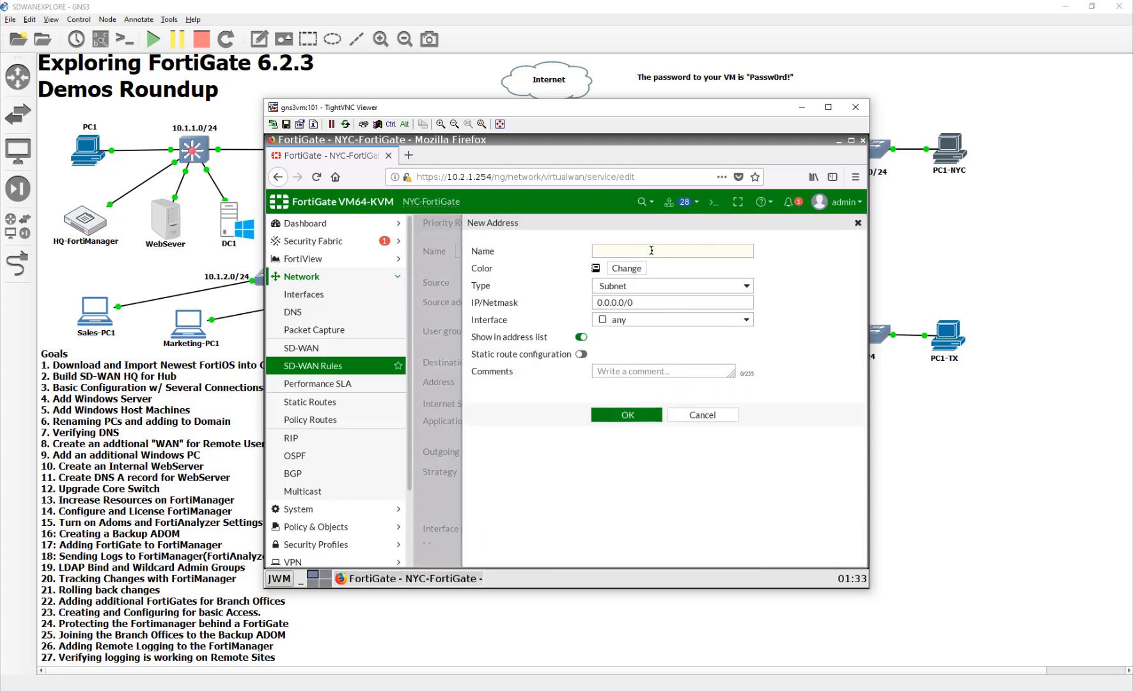
pyautogui.write('10')
pyautogui.press('BackSpace')
pyautogui.write('LoopbackH')
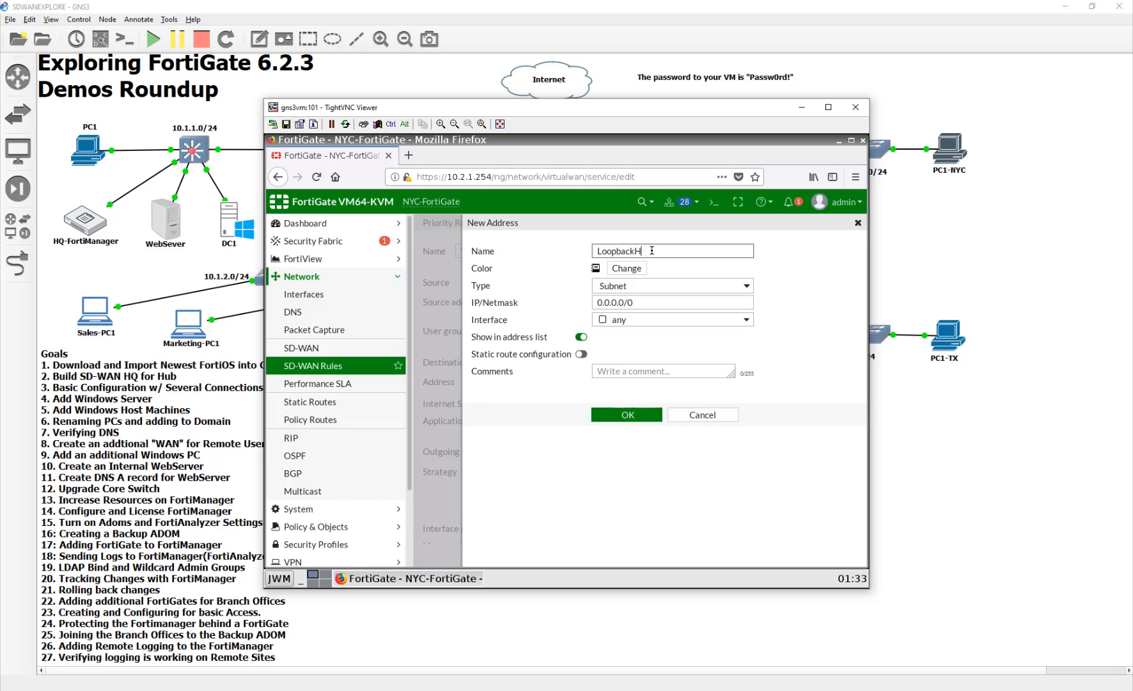
pyautogui.write('Q')
pyautogui.moveTo(687, 302); pyautogui.dragTo(550, 300)
pyautogui.write('1')
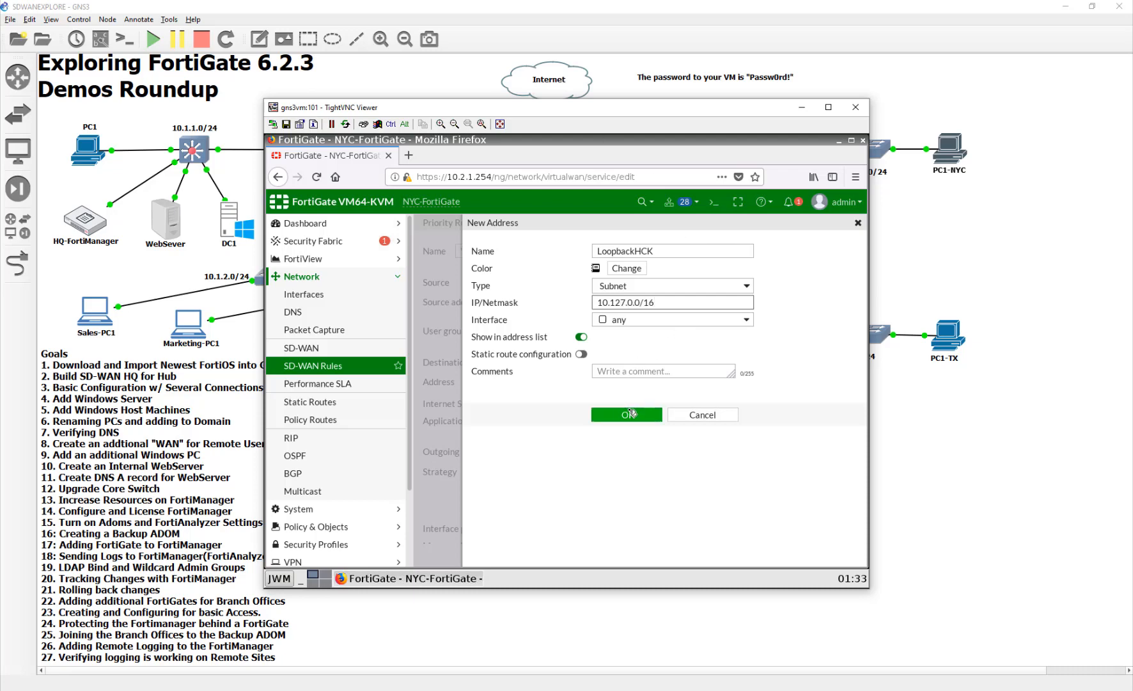
pyautogui.click(631, 413)
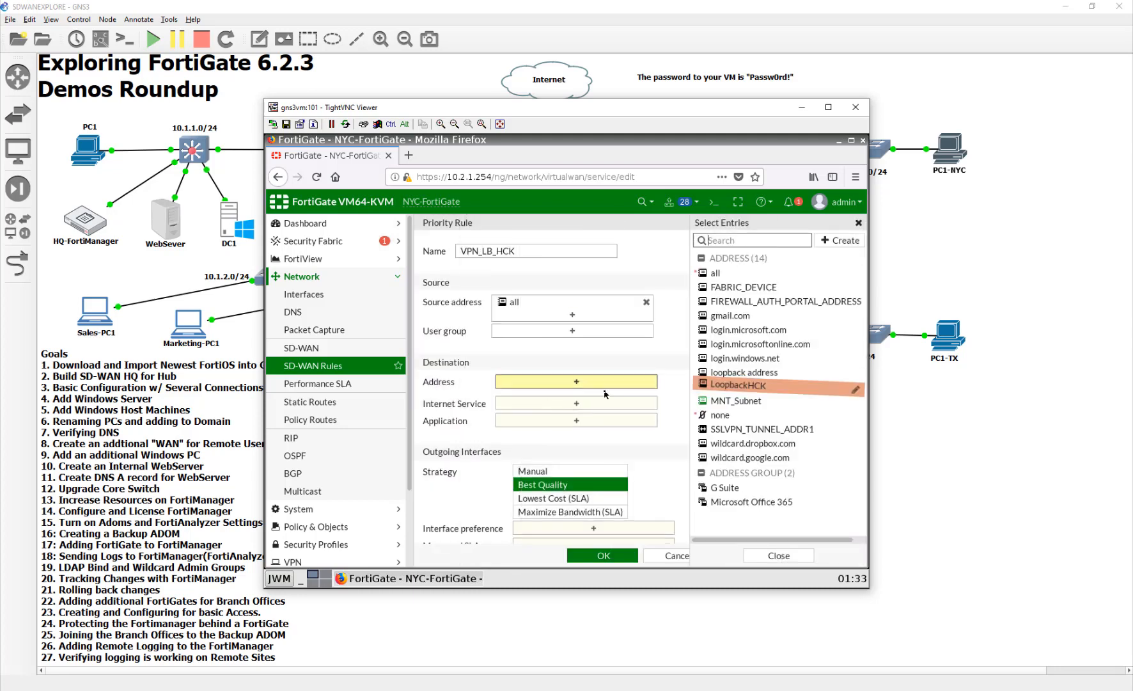
pyautogui.click(739, 386)
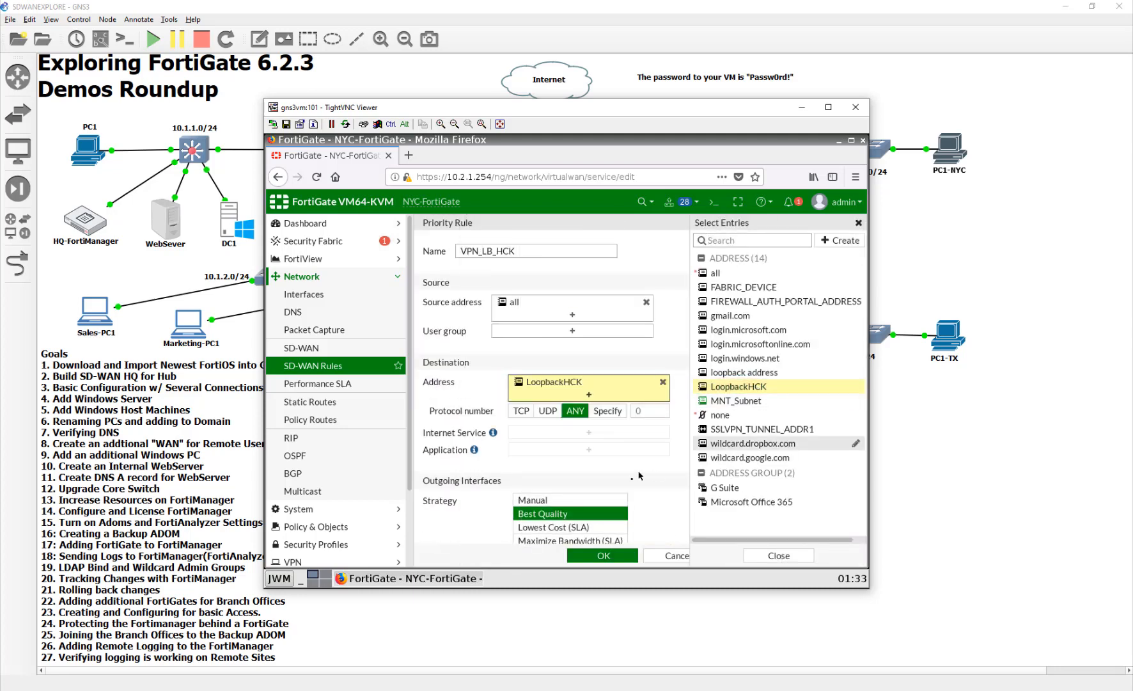
# - Save the rule with the Manual strategy and ToHQ as interface preference, and move it above SDWAN_GEN_Internet
pyautogui.click(594, 499)
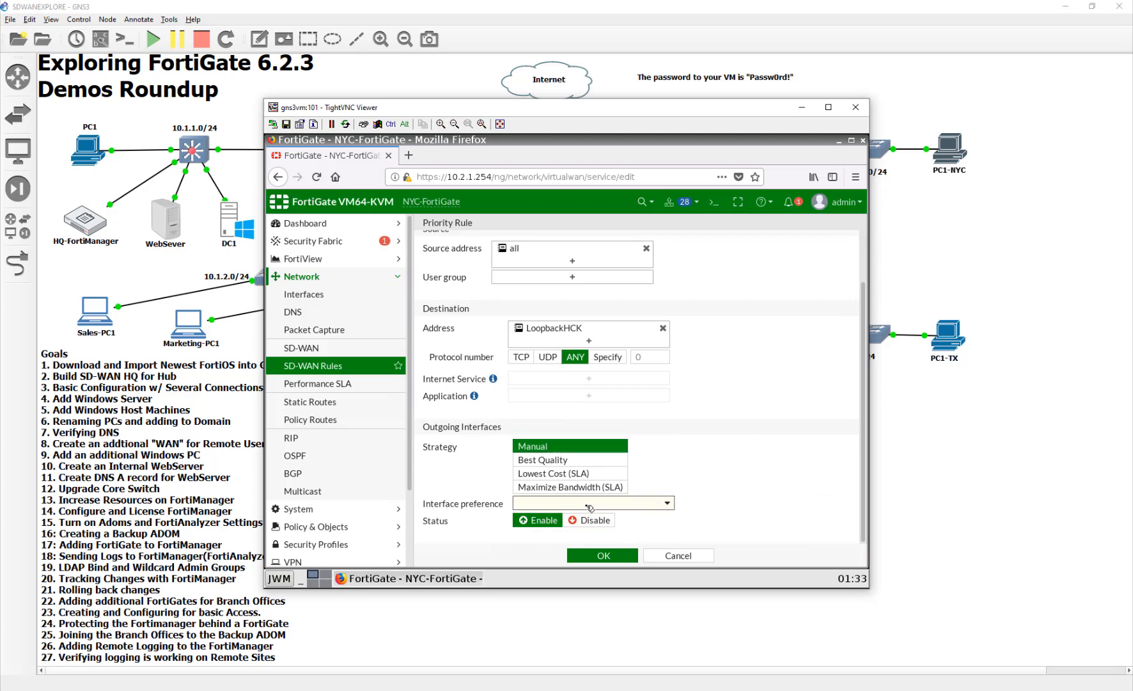
pyautogui.click(588, 504)
pyautogui.scroll(-1, 588, 537)
pyautogui.click(616, 545)
pyautogui.click(604, 555)
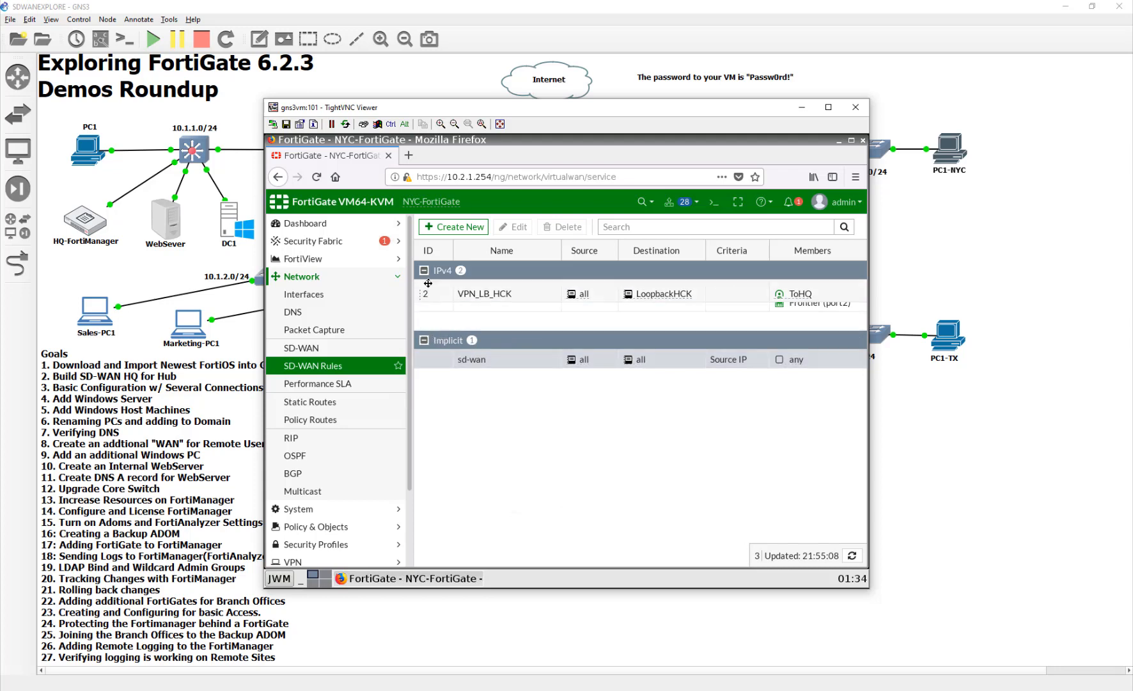
pyautogui.moveTo(427, 321); pyautogui.dragTo(428, 280)
pyautogui.moveTo(483, 445); pyautogui.dragTo(488, 581)
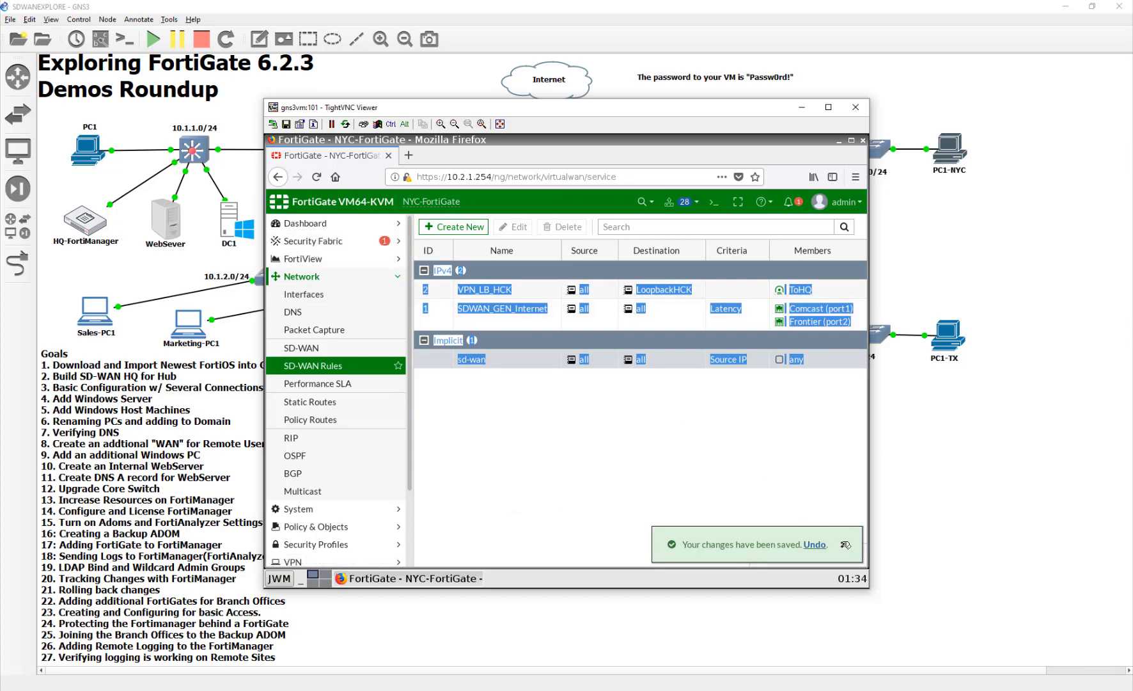
pyautogui.click(555, 327)
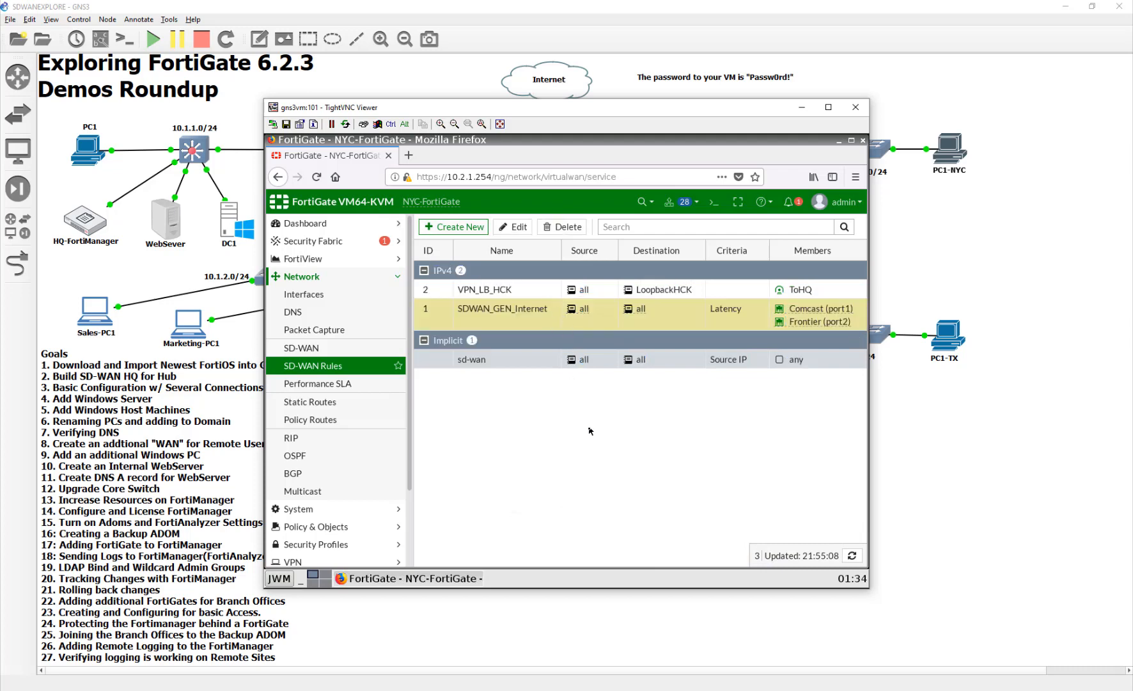
# - Create a ping performance SLA named VPN_HCK on NYC-FortiGate with server 10.127.0.1 and participant ToHQ
pyautogui.click(361, 386)
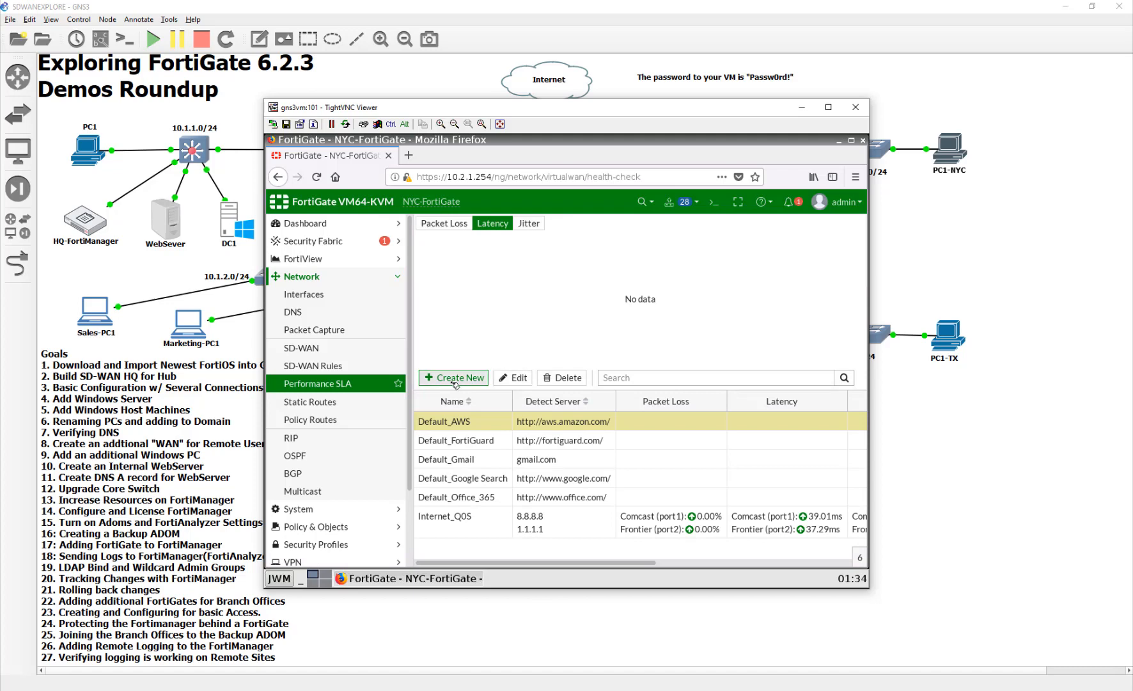
pyautogui.click(516, 377)
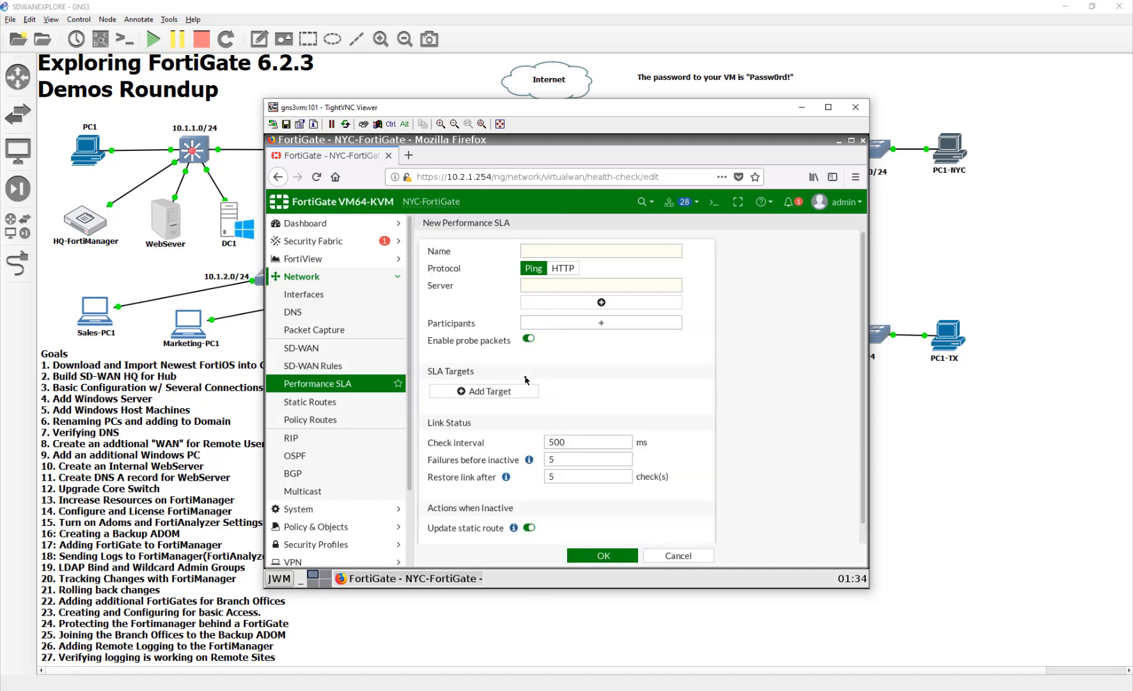
pyautogui.click(561, 251)
pyautogui.write('VPN_HCK')
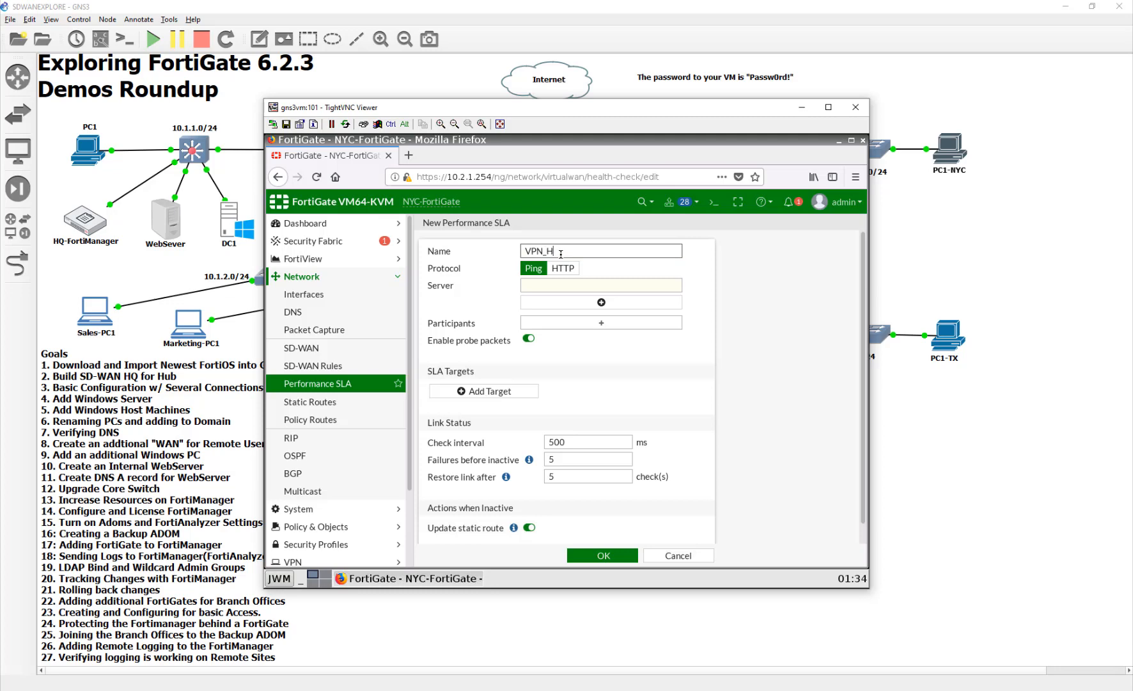
pyautogui.click(564, 286)
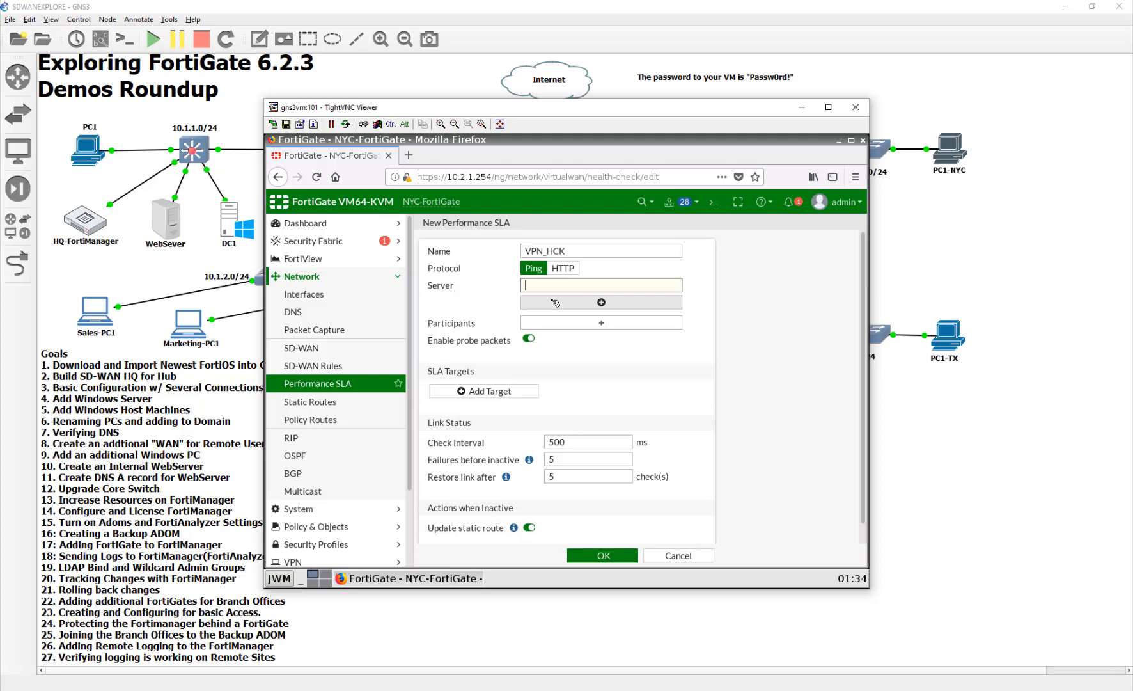
pyautogui.write('10.127.0.1')
pyautogui.click(582, 323)
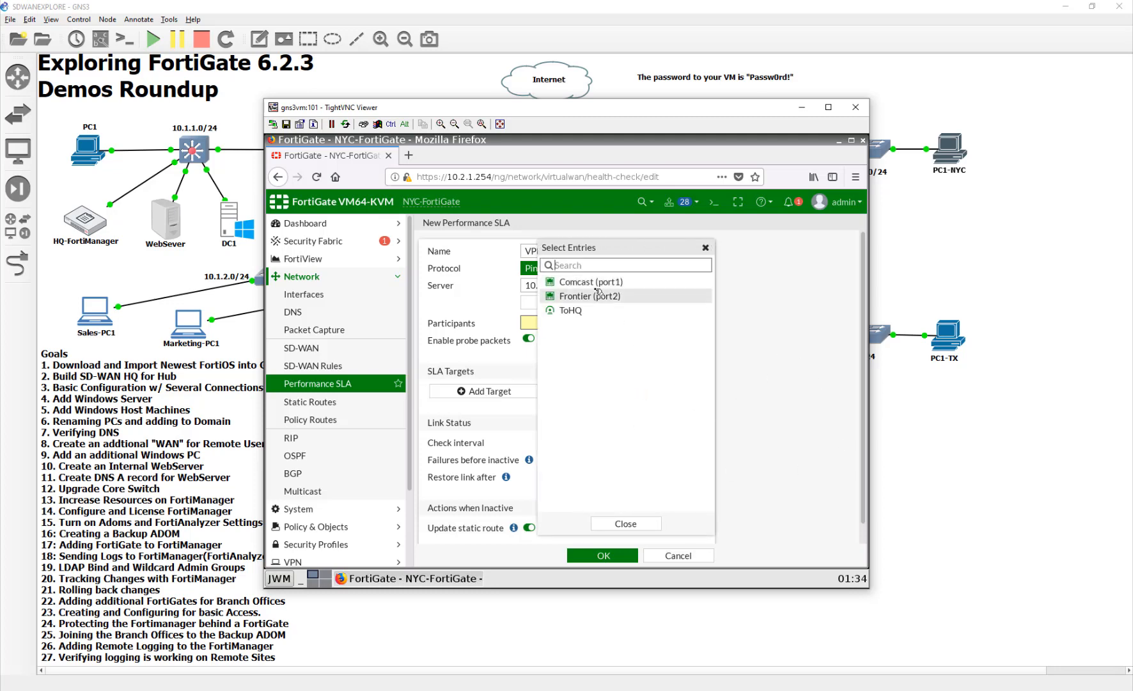
pyautogui.click(593, 311)
pyautogui.click(617, 556)
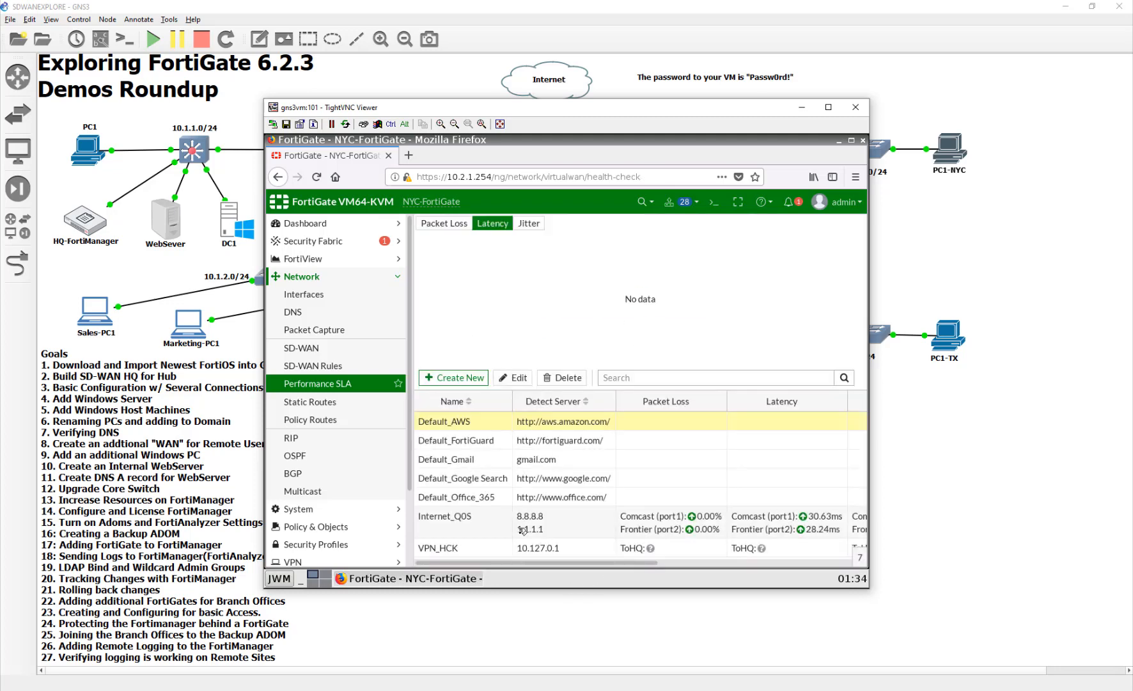
# - Examine the VPN_HCK latency graph and reload the page to check its packet loss, latency and jitter
pyautogui.click(539, 548)
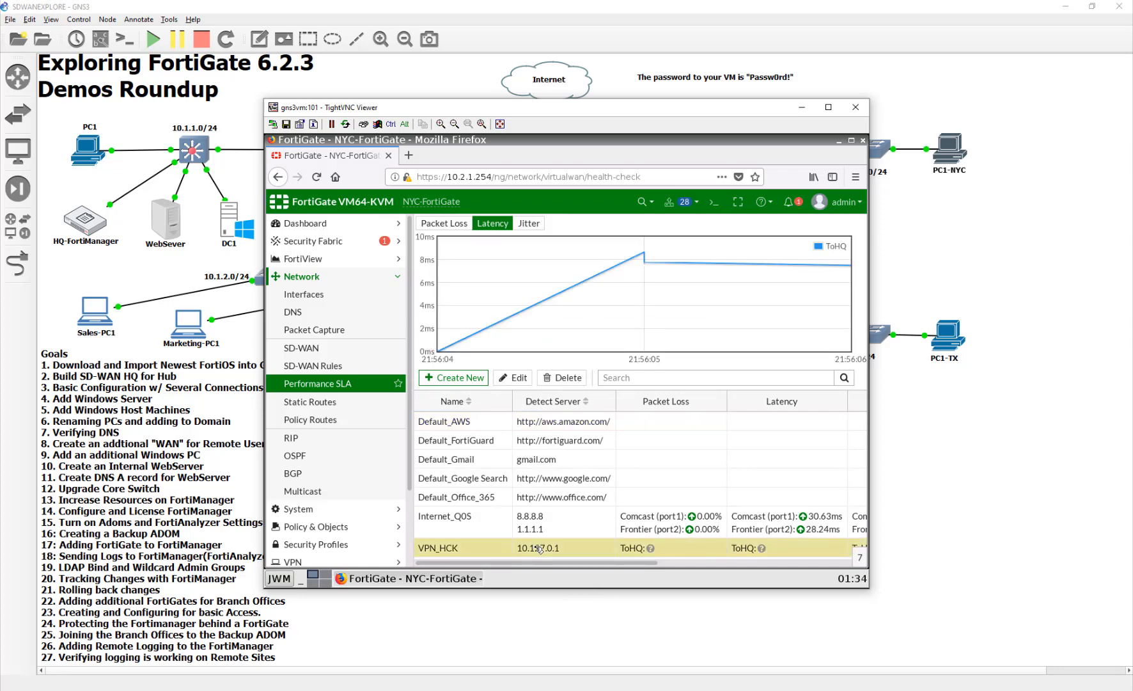
pyautogui.click(541, 527)
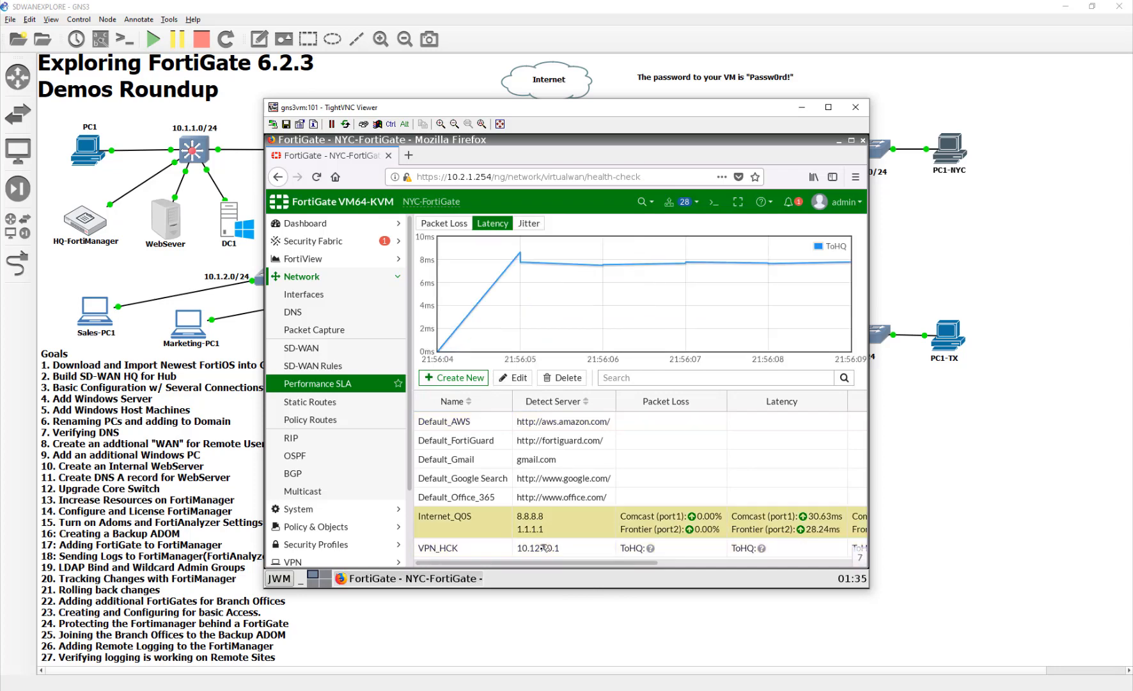
pyautogui.click(545, 552)
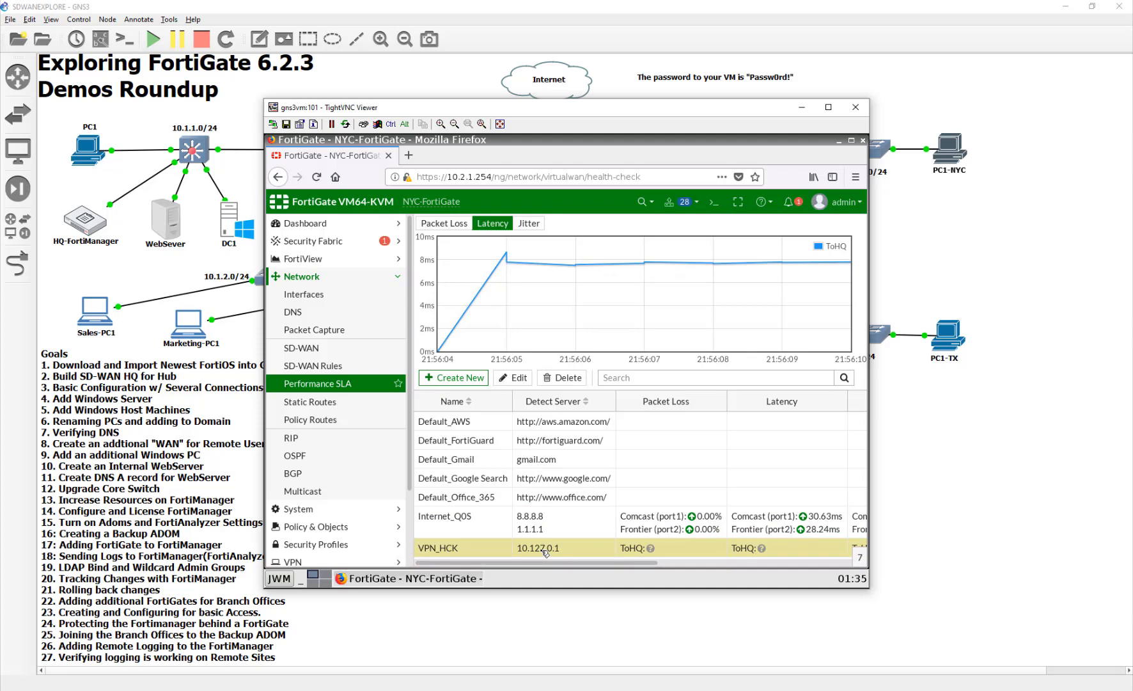
pyautogui.press('F5')
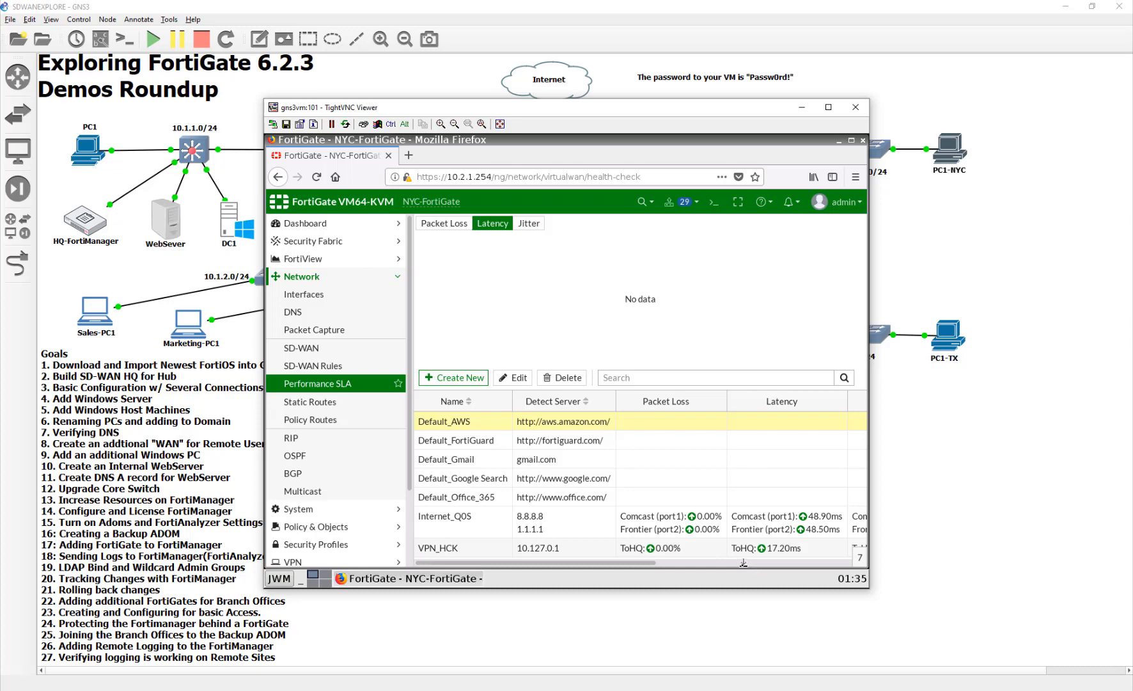
pyautogui.moveTo(742, 563); pyautogui.dragTo(668, 565)
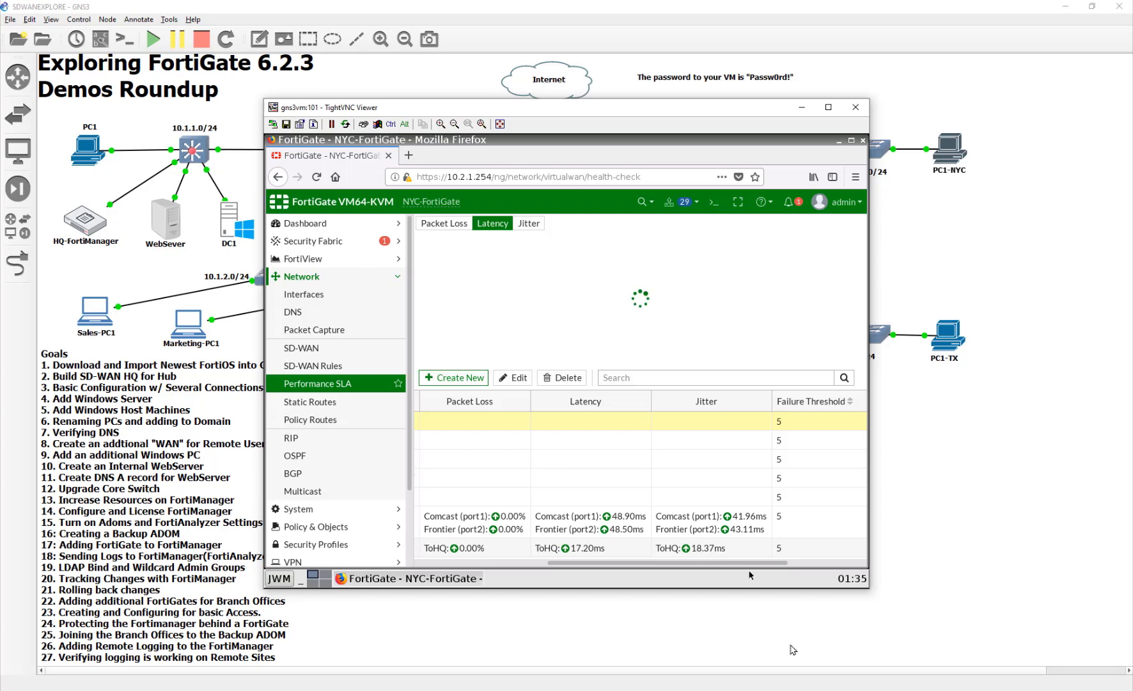
# - Switch to HQ-FortiGate and start a new performance SLA named VPN_HCK_NTC
pyautogui.click(898, 690)
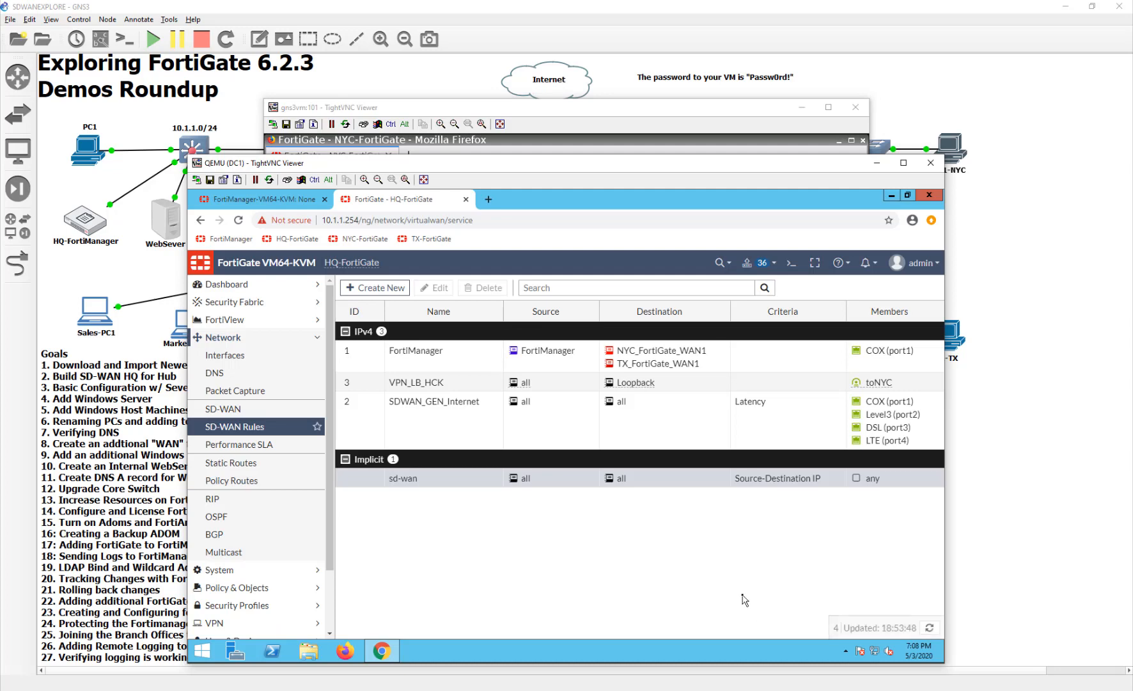
pyautogui.click(281, 444)
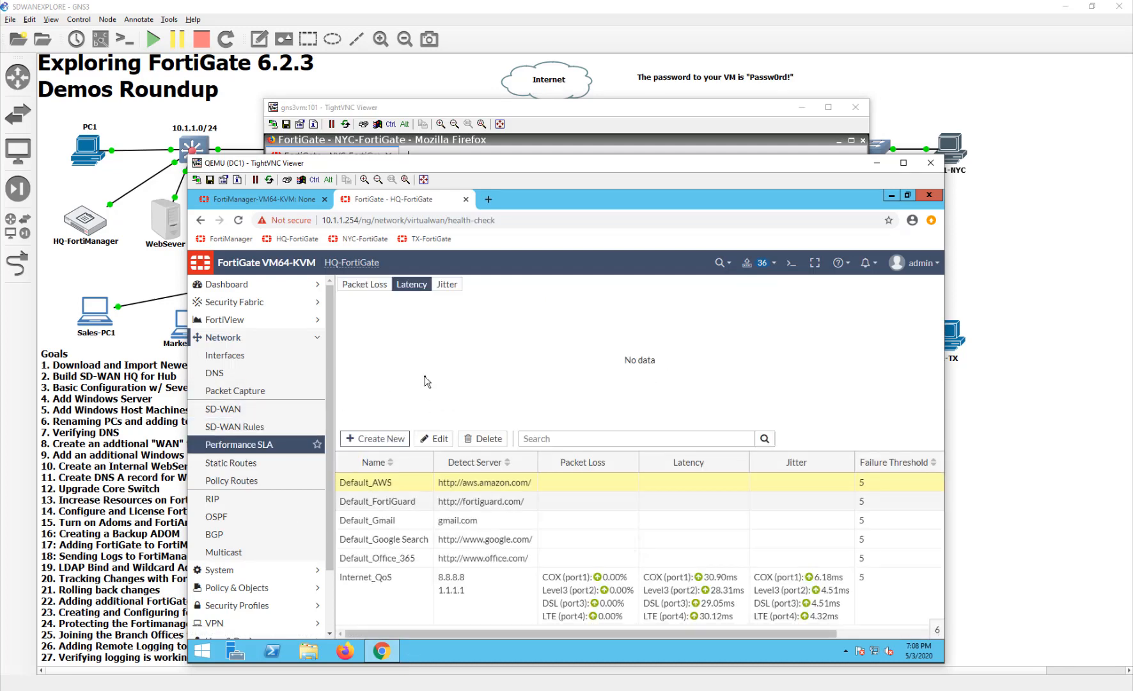
pyautogui.click(403, 441)
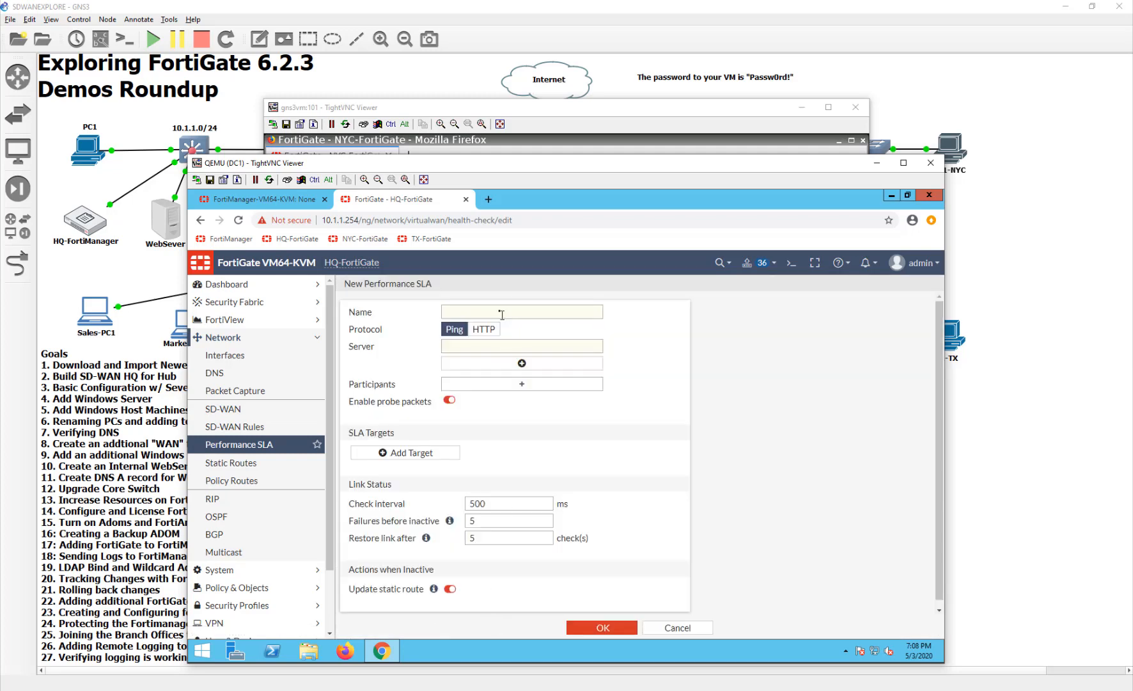
pyautogui.click(500, 311)
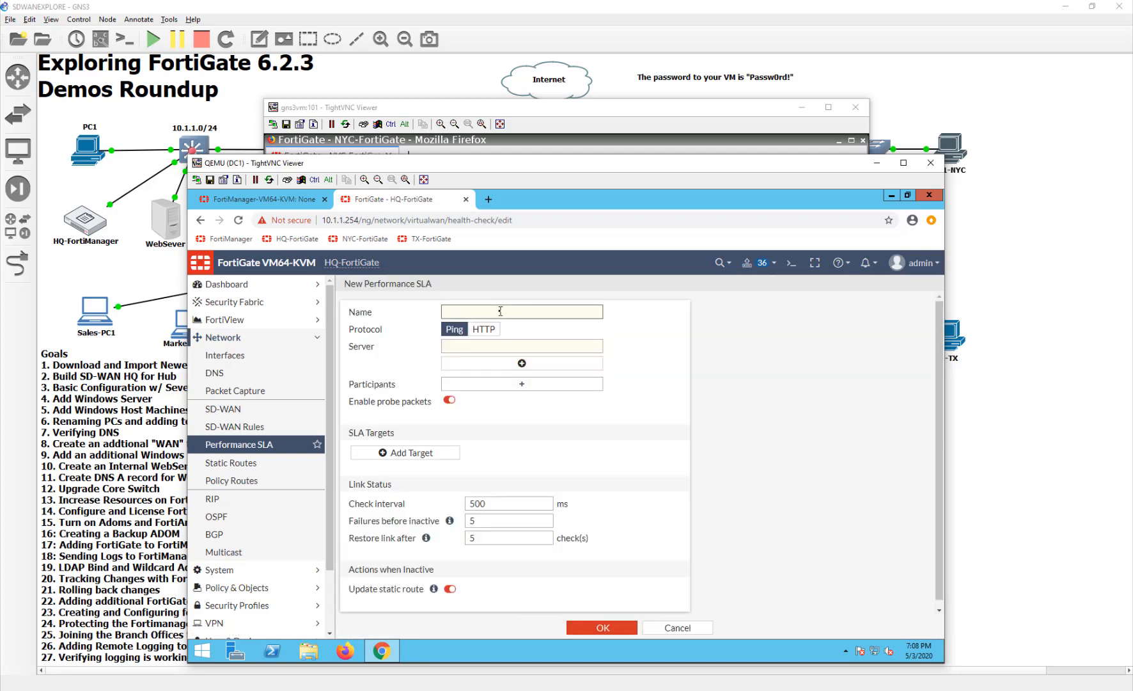
pyautogui.write('VPN_HCK_NYC')
pyautogui.press('Tab')
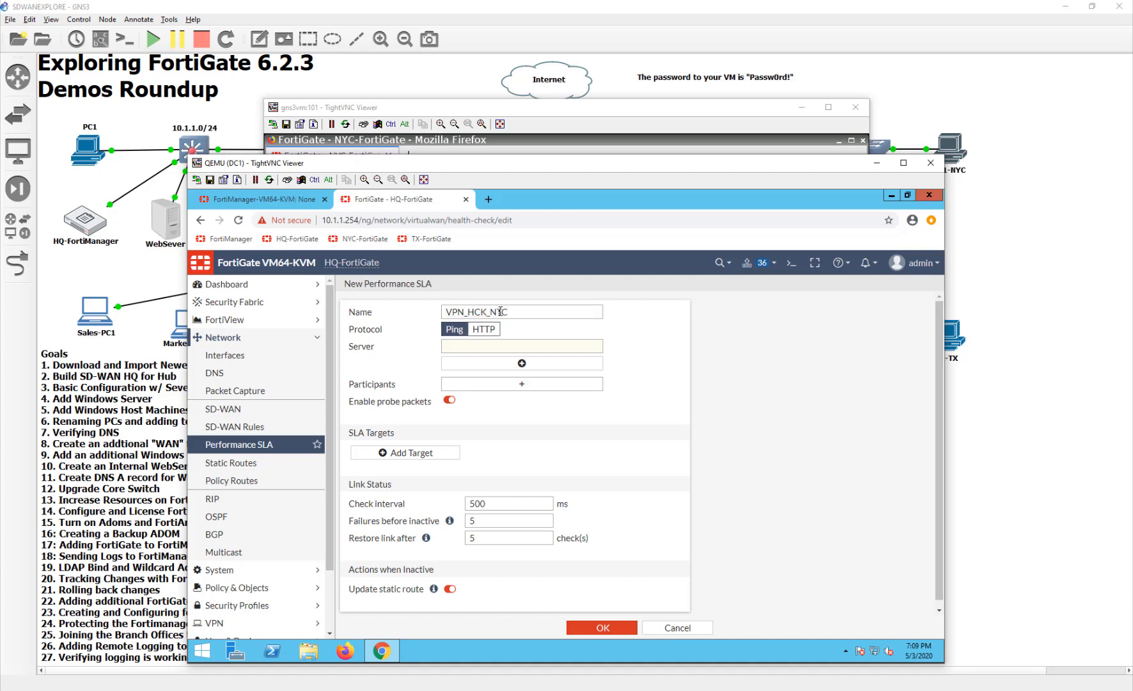
# - Set the SLA's server to 10.127.0.2, add toNYC as its participant, and save it
pyautogui.click(573, 349)
pyautogui.write('10.')
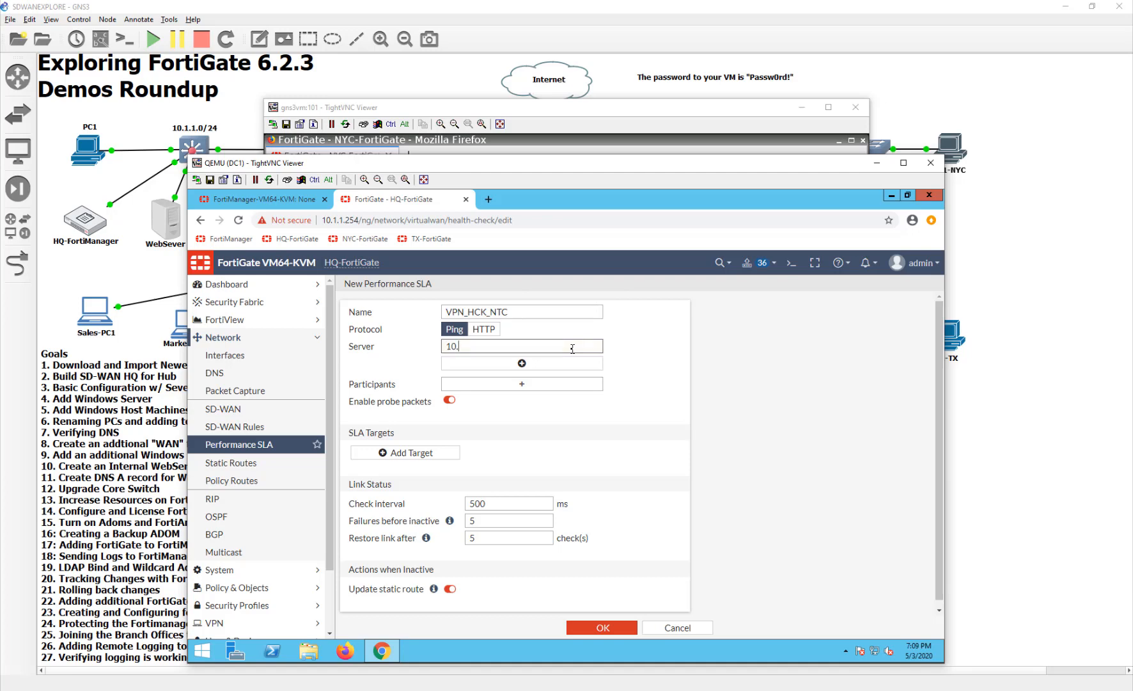
pyautogui.write('127.0.2')
pyautogui.click(541, 386)
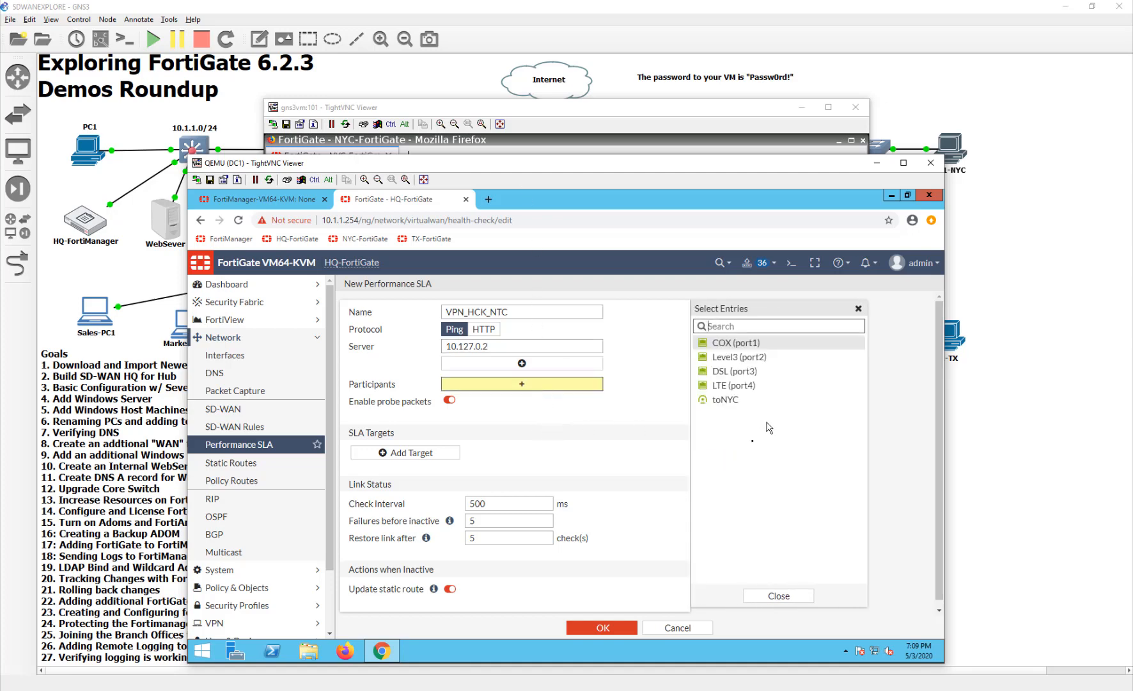
pyautogui.click(726, 401)
pyautogui.click(601, 461)
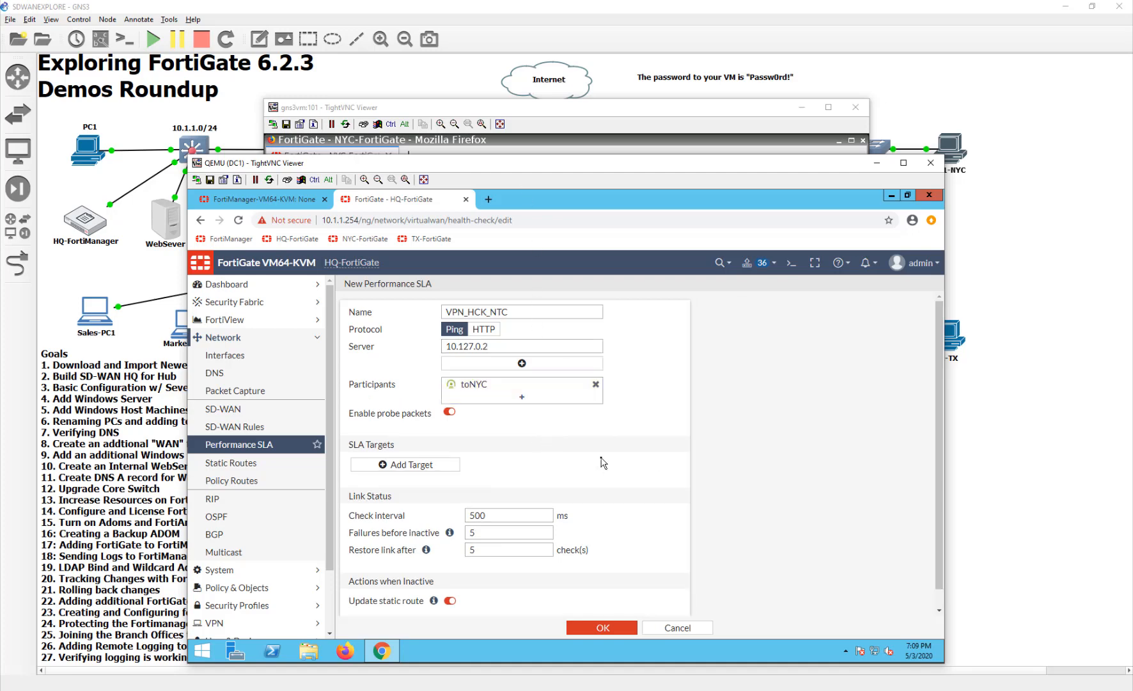
pyautogui.click(600, 628)
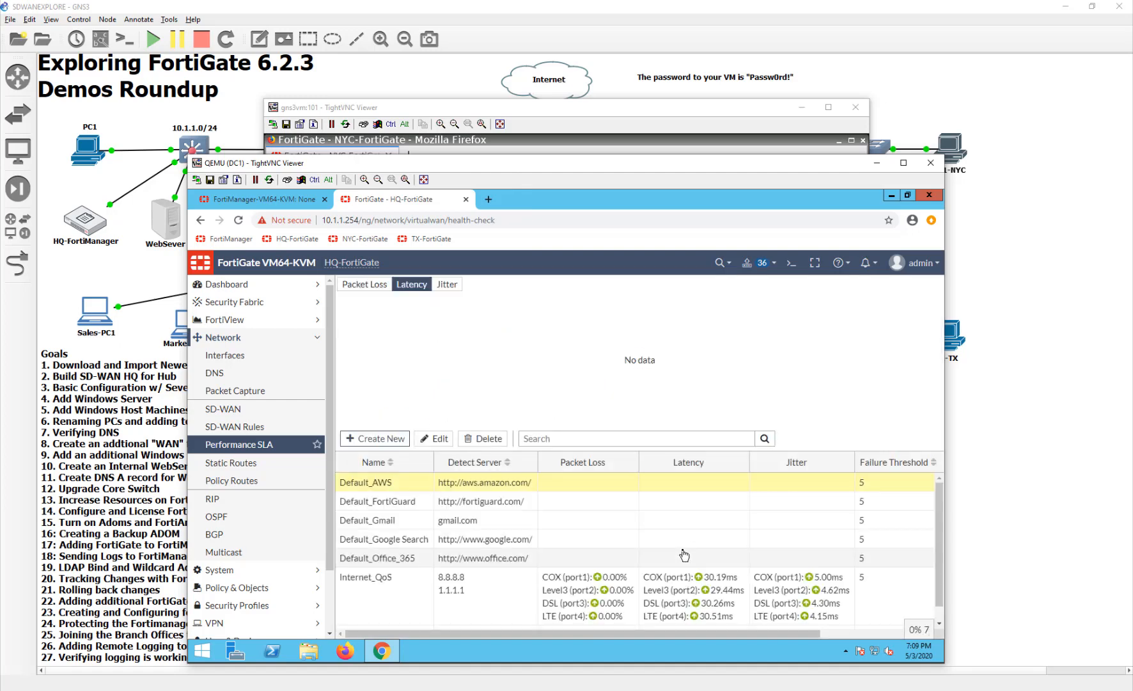
# - Examine the VPN_HCK_NTC latency graph and reload the page to check the toNYC packet loss, latency and jitter
pyautogui.scroll(-1, 688, 556)
pyautogui.click(689, 621)
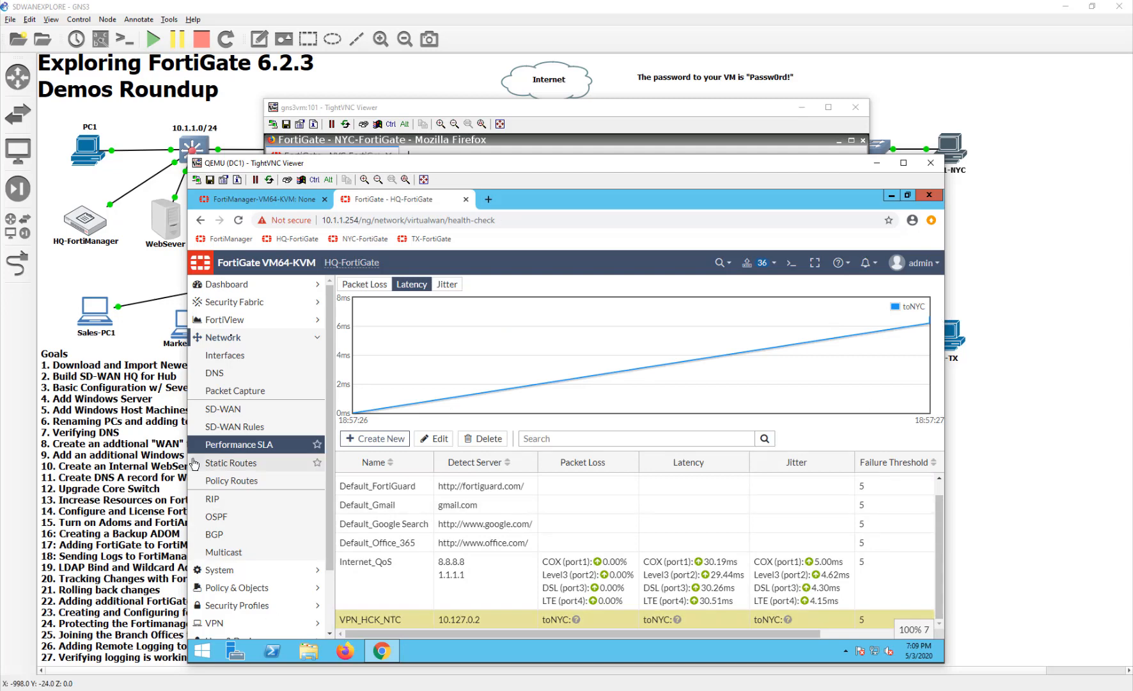
pyautogui.click(238, 221)
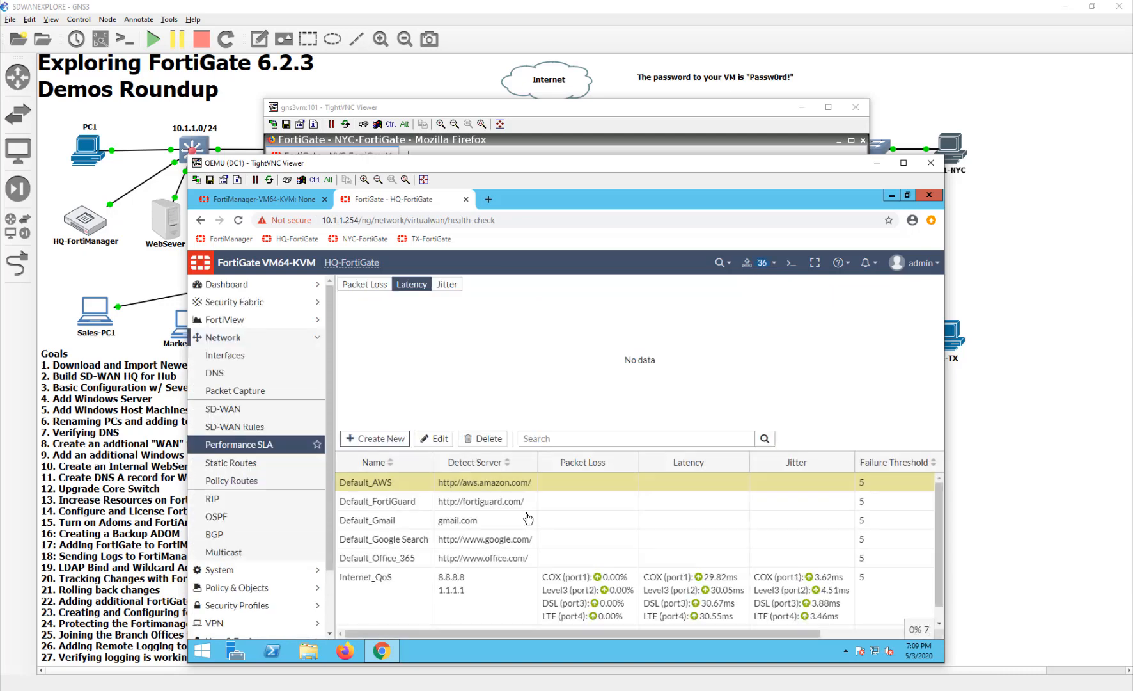
pyautogui.scroll(-1, 511, 624)
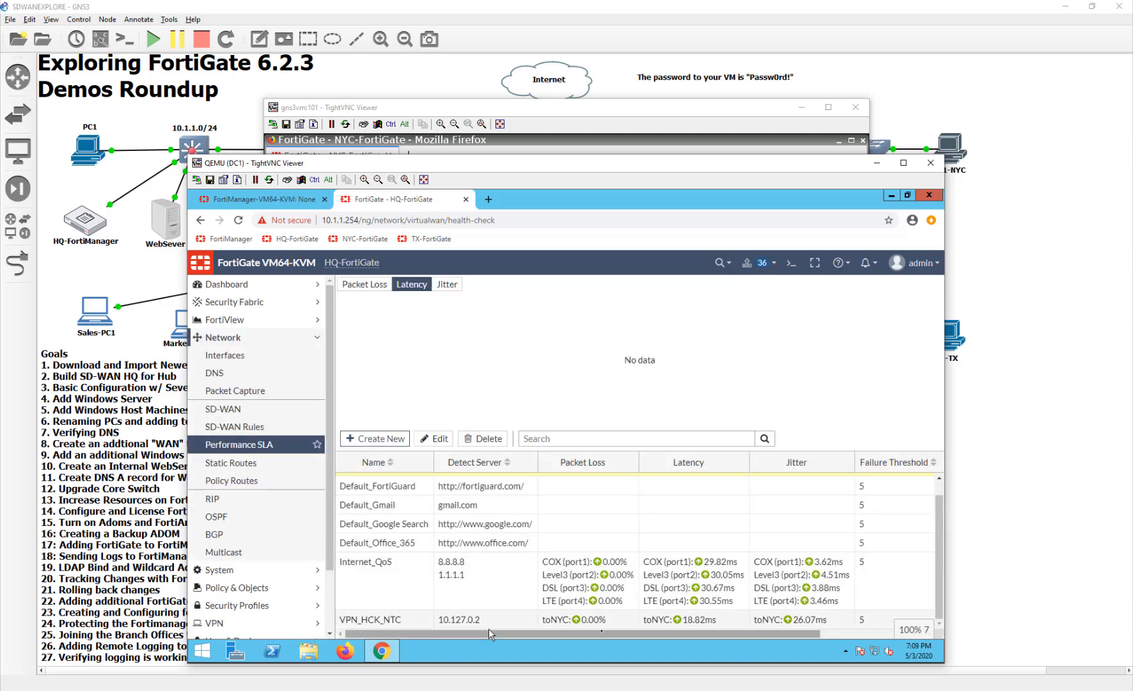
pyautogui.moveTo(747, 635); pyautogui.dragTo(618, 639)
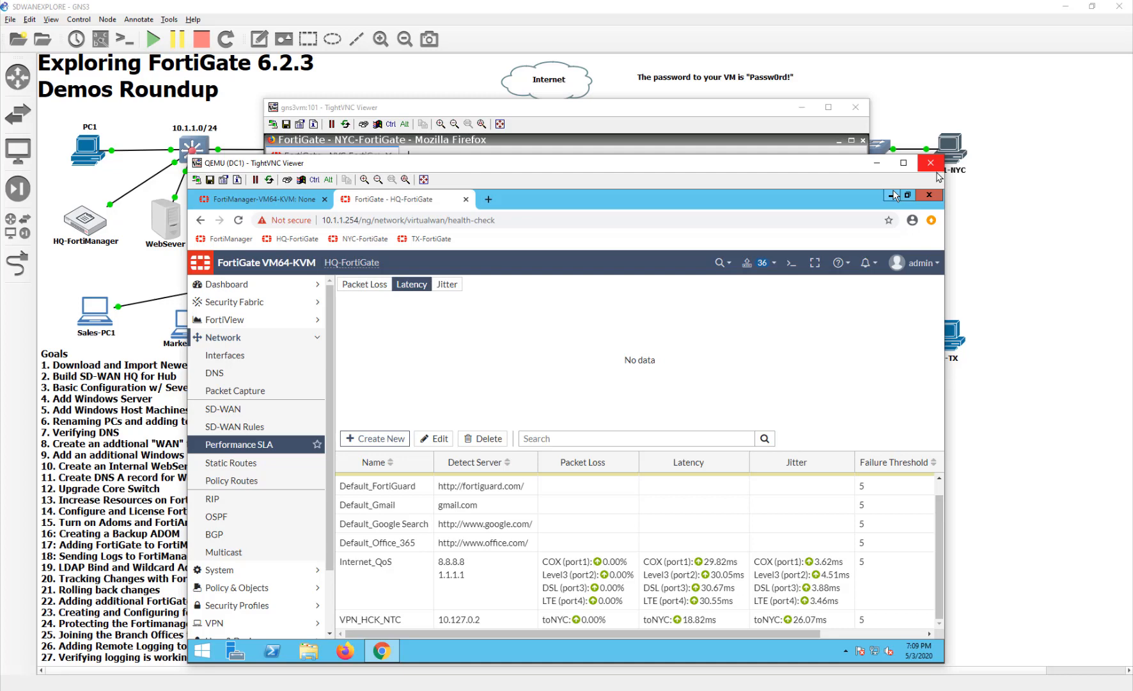
# - Review the HQ SD-WAN rules, recheck the VPN_HCK_NTC health check, and return to the GNS3 topology
pyautogui.click(283, 427)
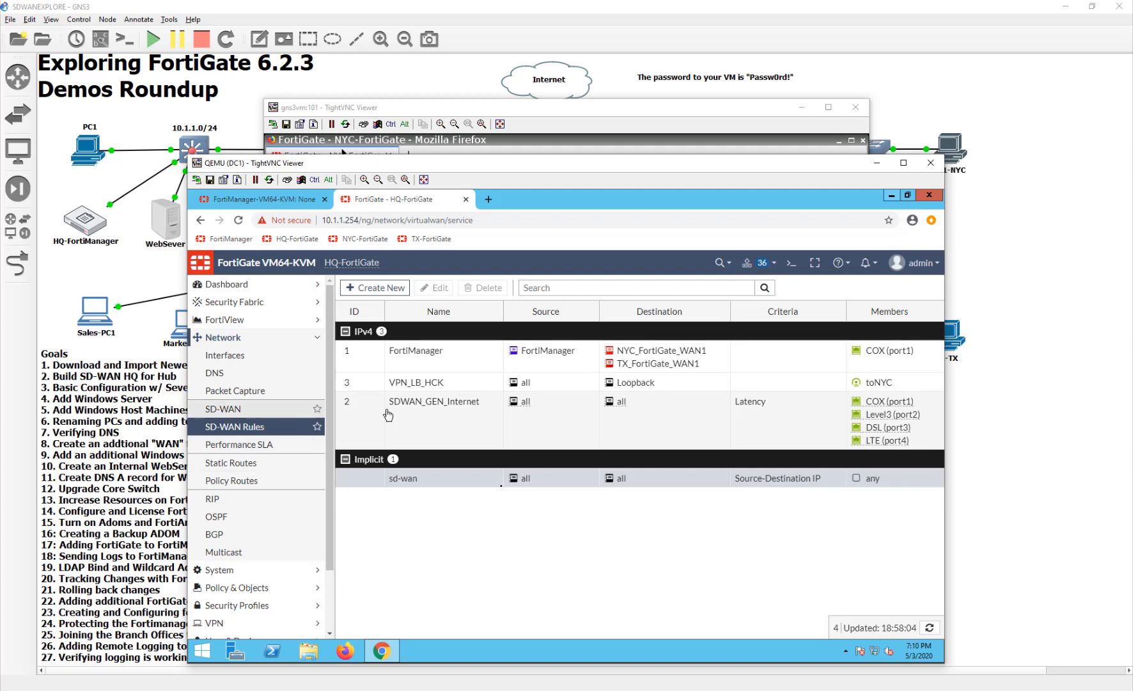
pyautogui.click(304, 447)
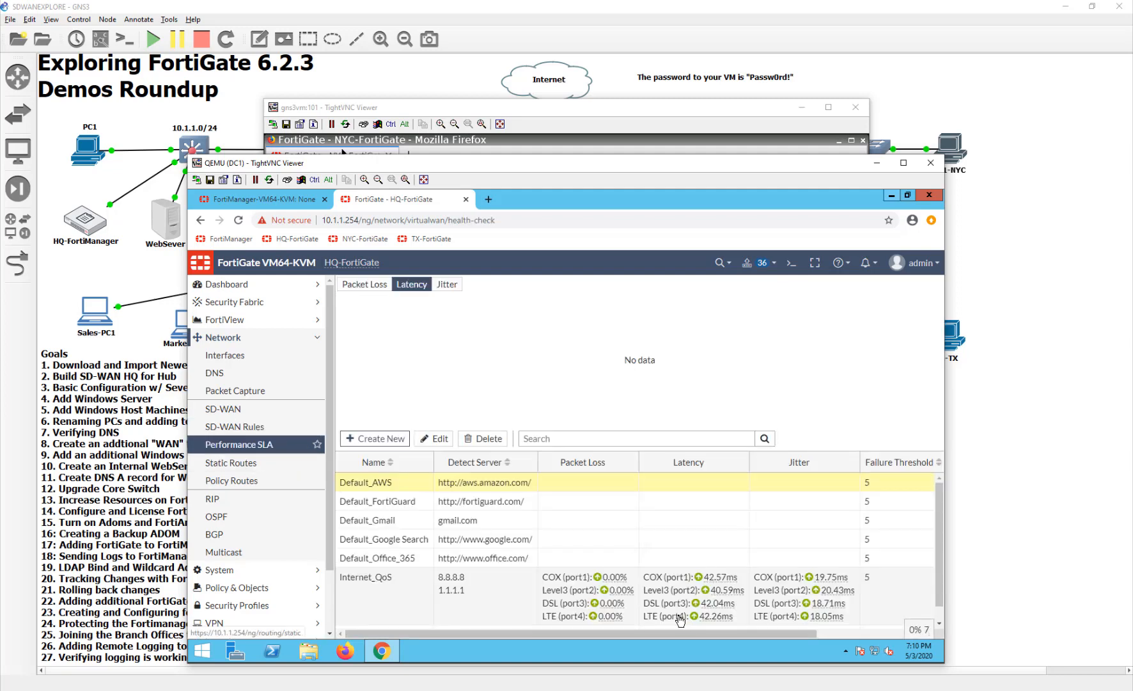
pyautogui.scroll(-1, 704, 624)
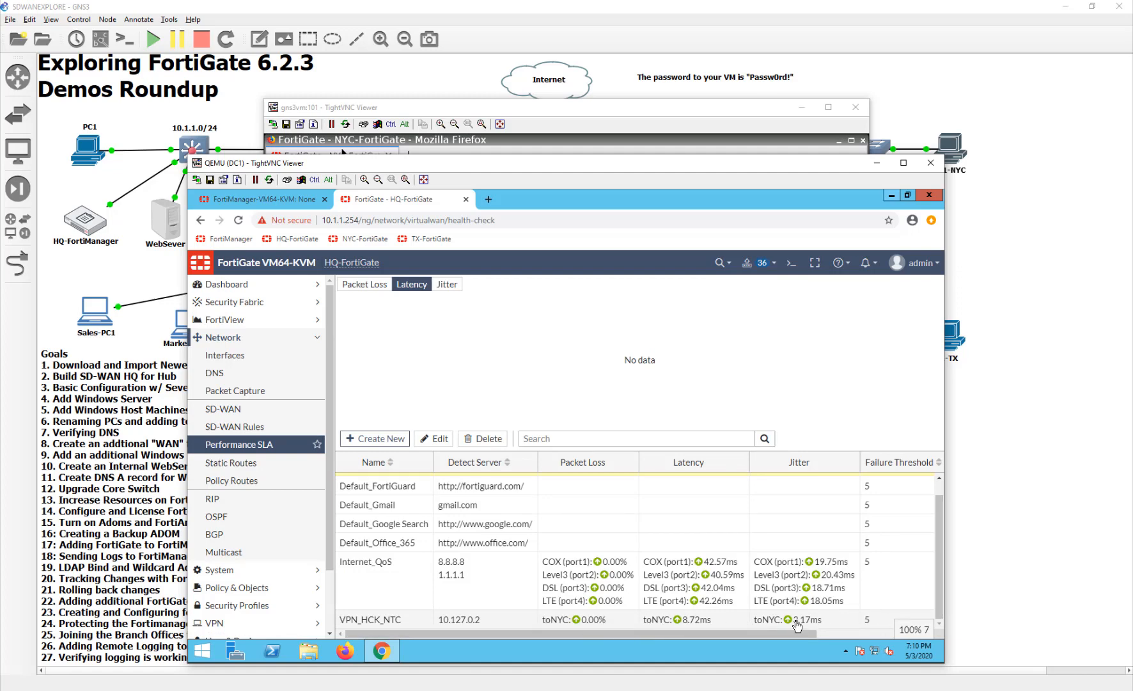
pyautogui.click(931, 164)
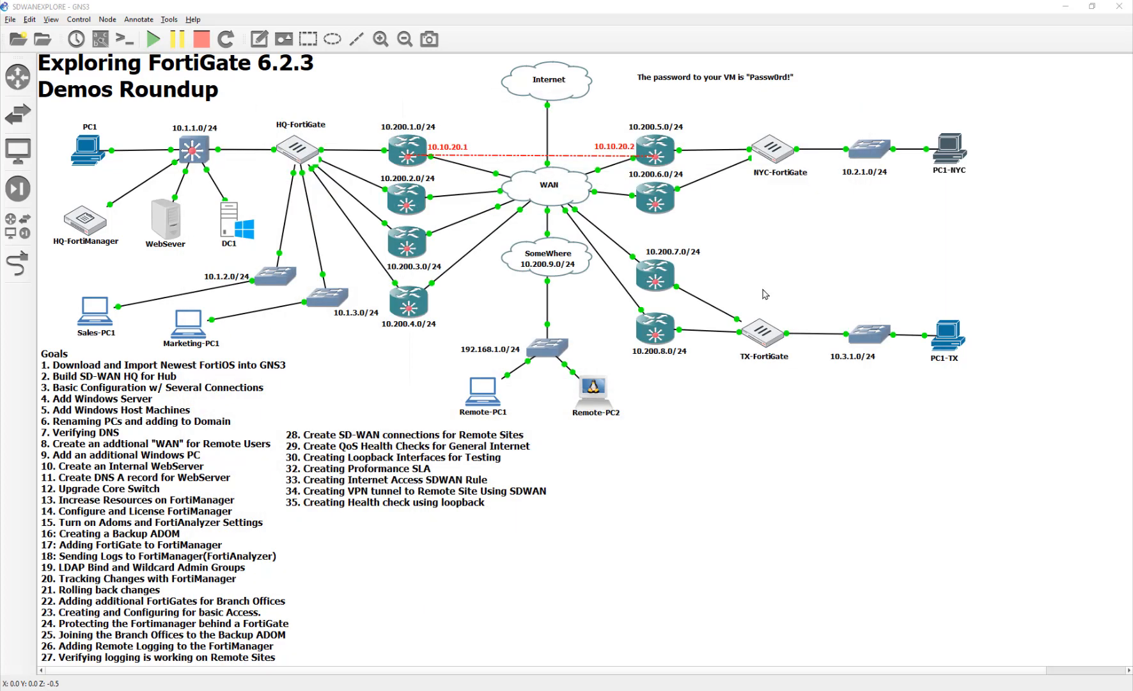